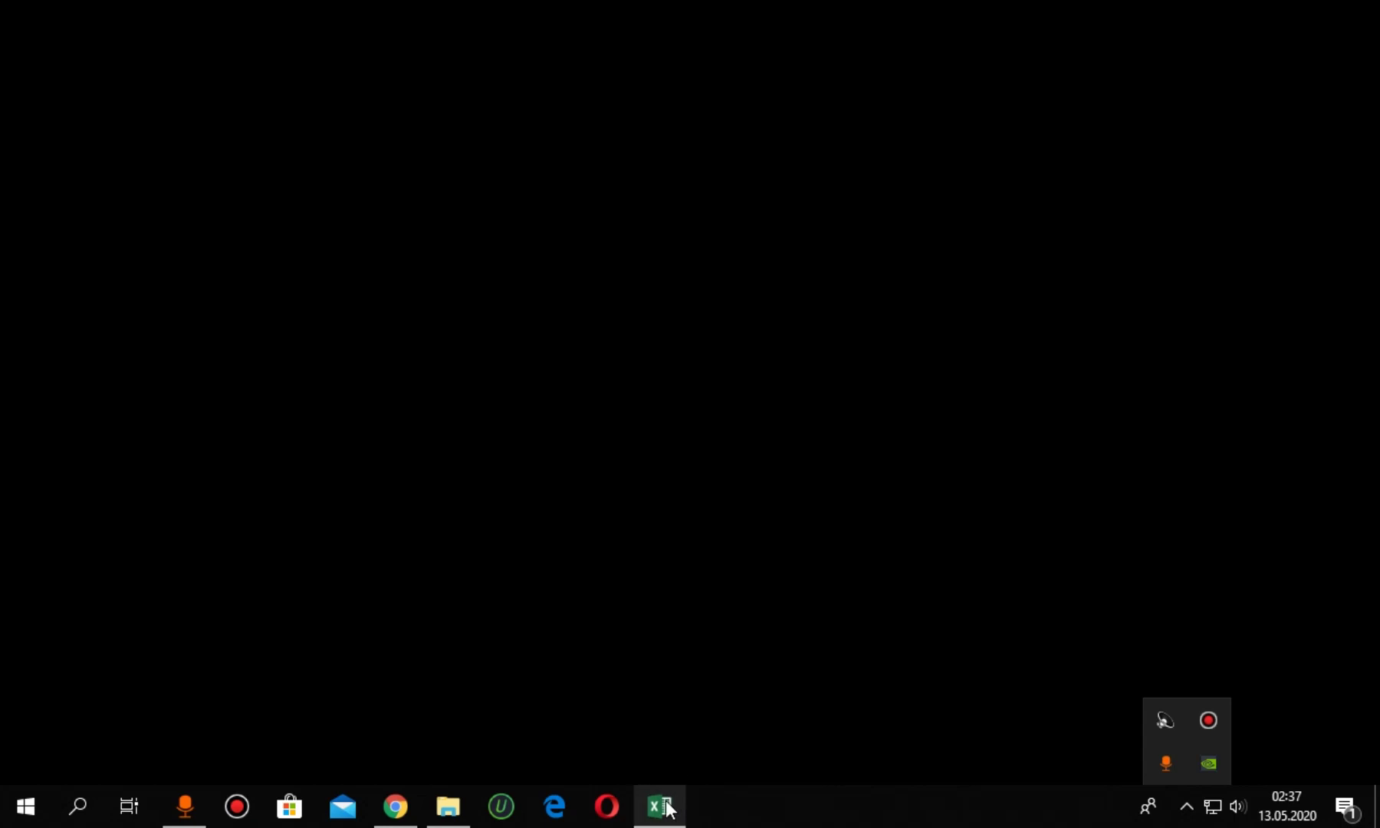
# - Restore the Kitap1.xlsx workbook window from the Windows taskbar
pyautogui.click(664, 806)
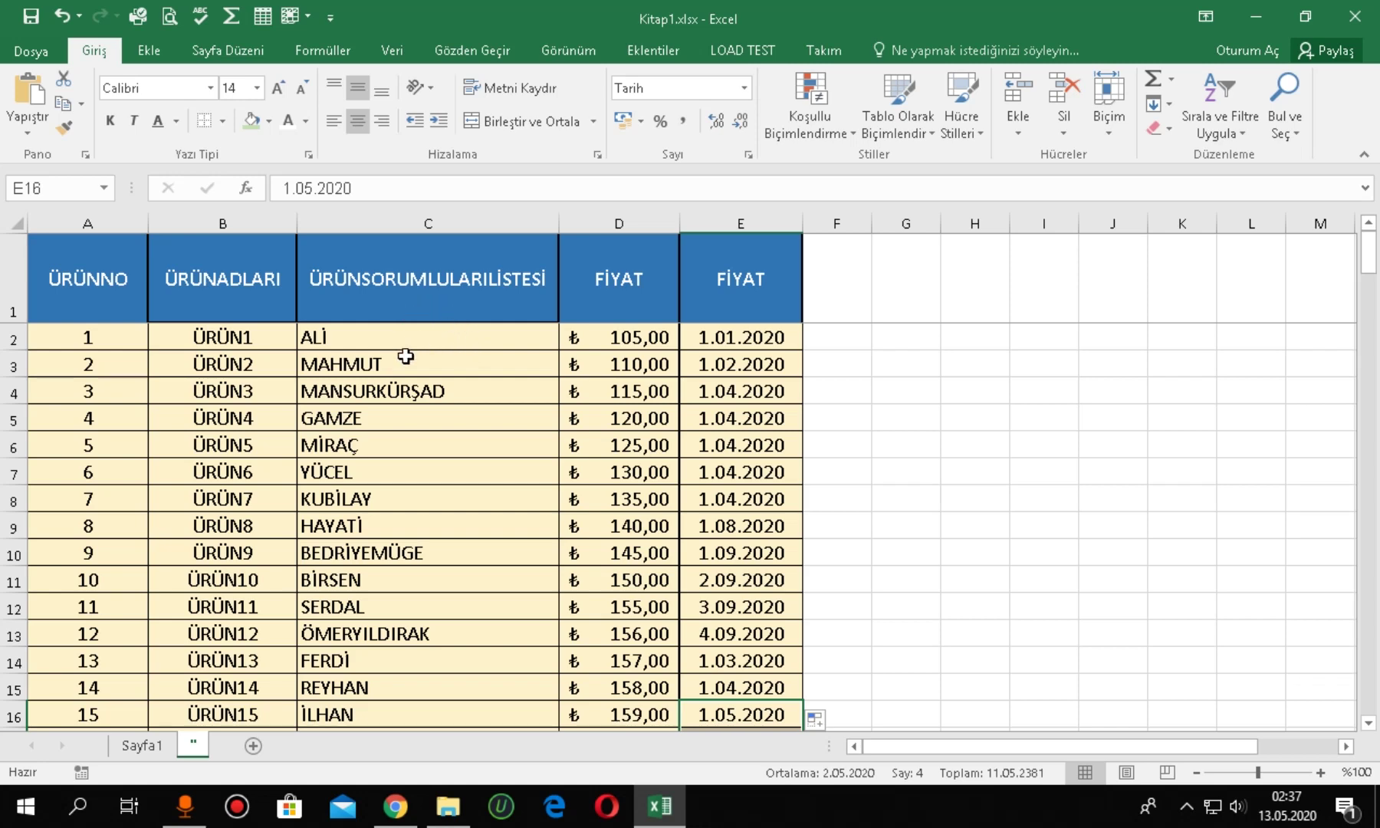
# - Widen column C so the responsible-person names fit
pyautogui.scroll(-6, 397, 371)
pyautogui.scroll(-6, 460, 383)
pyautogui.click(1020, 469)
pyautogui.scroll(1, 447, 496)
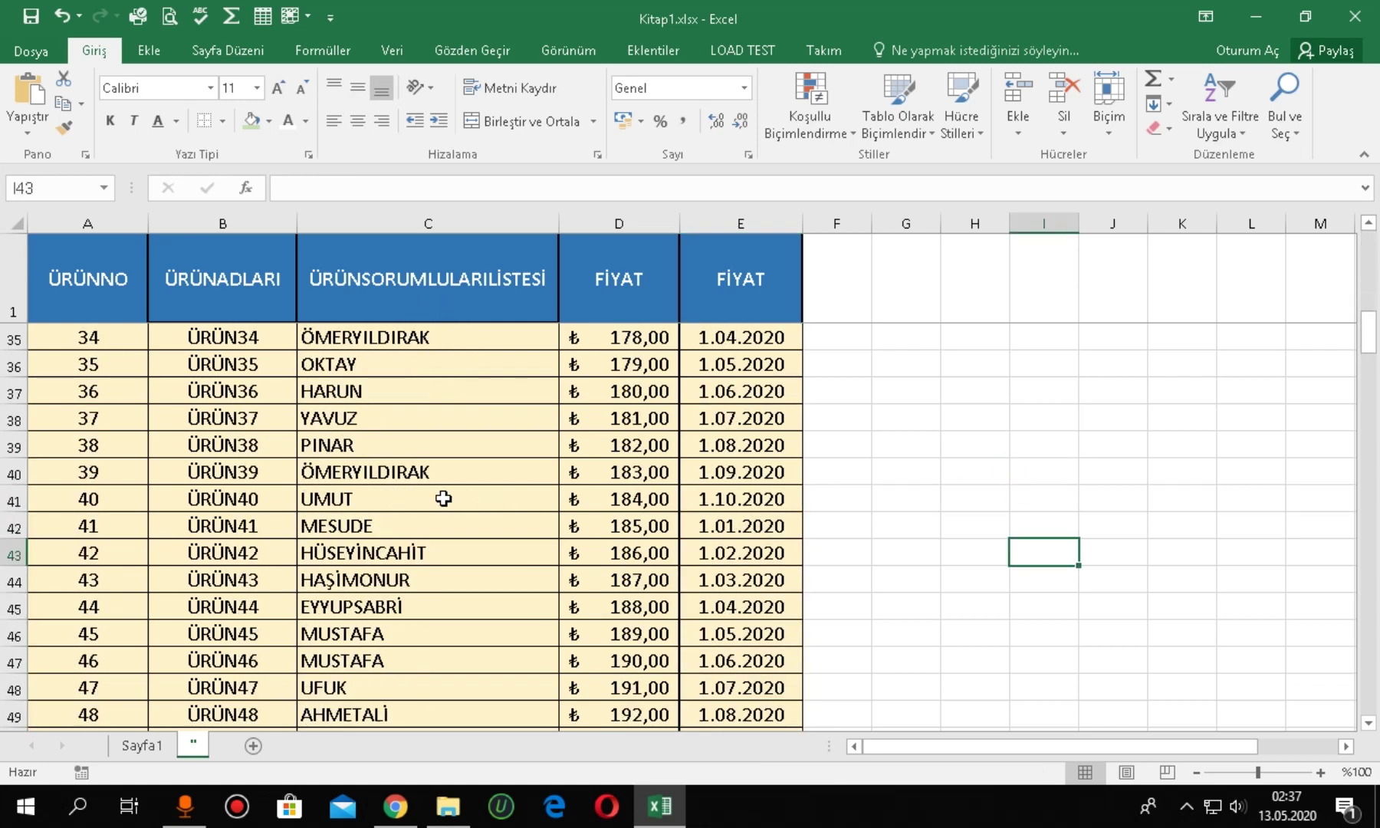
pyautogui.scroll(7, 471, 467)
pyautogui.scroll(4, 471, 467)
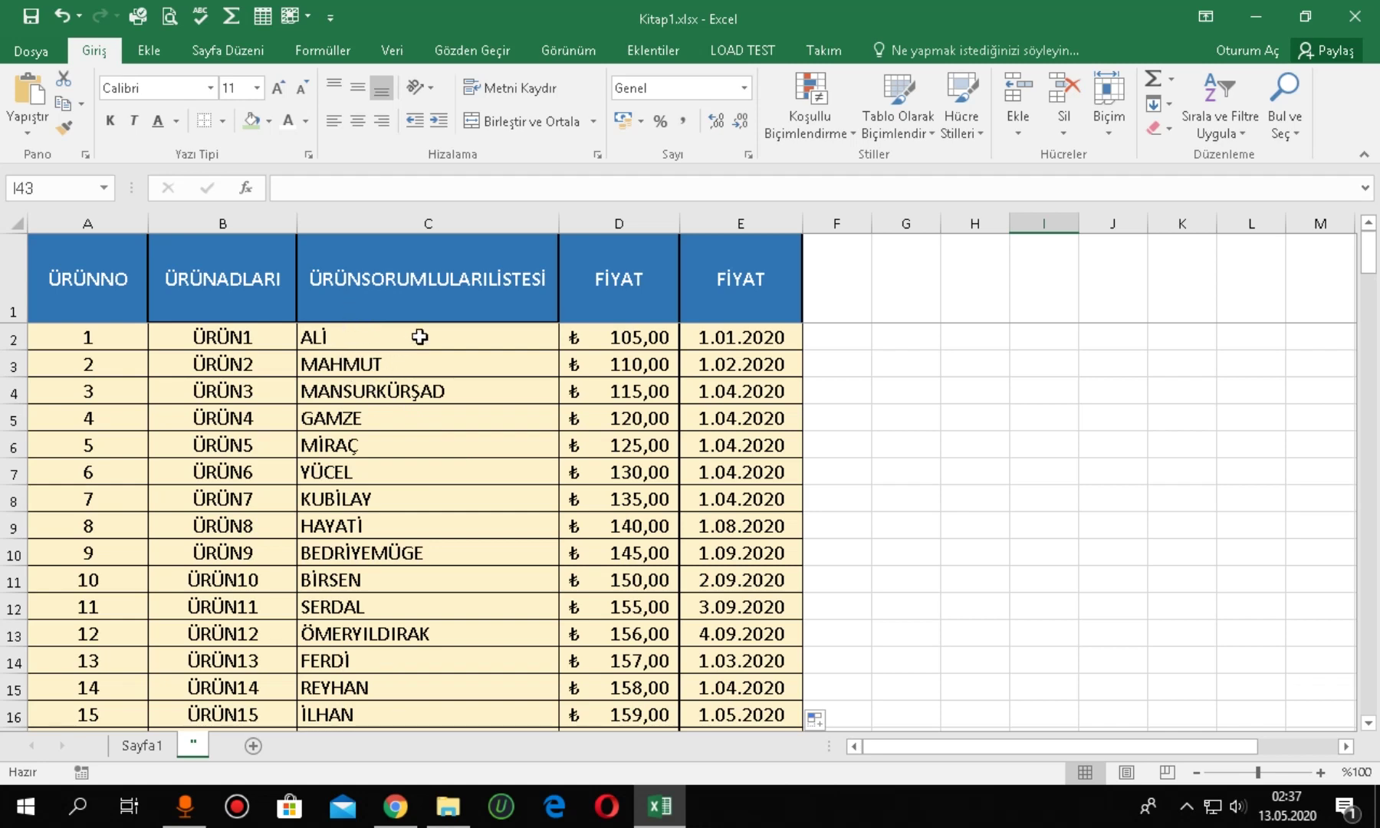
pyautogui.moveTo(561, 222); pyautogui.dragTo(596, 222)
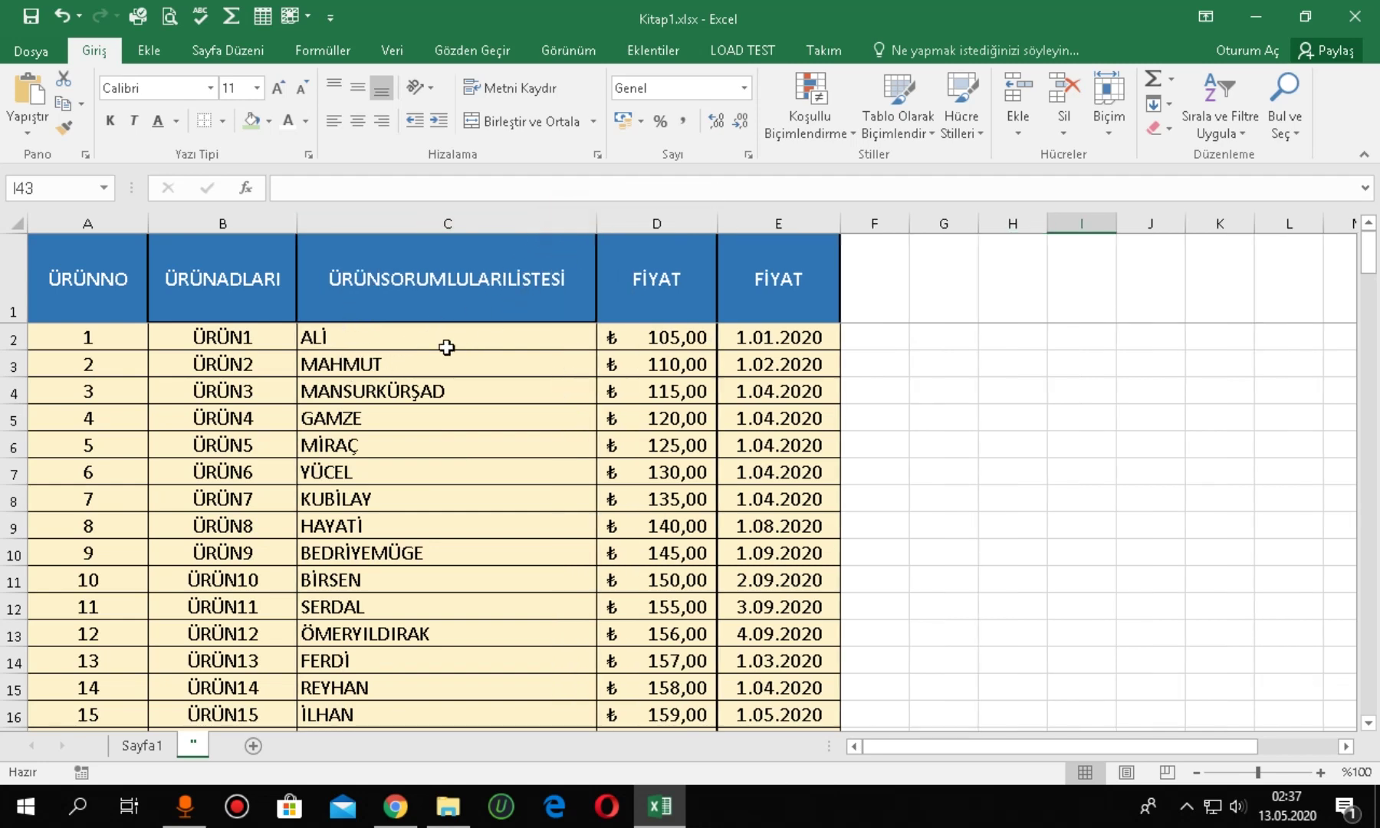
# - Select the names in column C from C2 down to C63
pyautogui.click(401, 339)
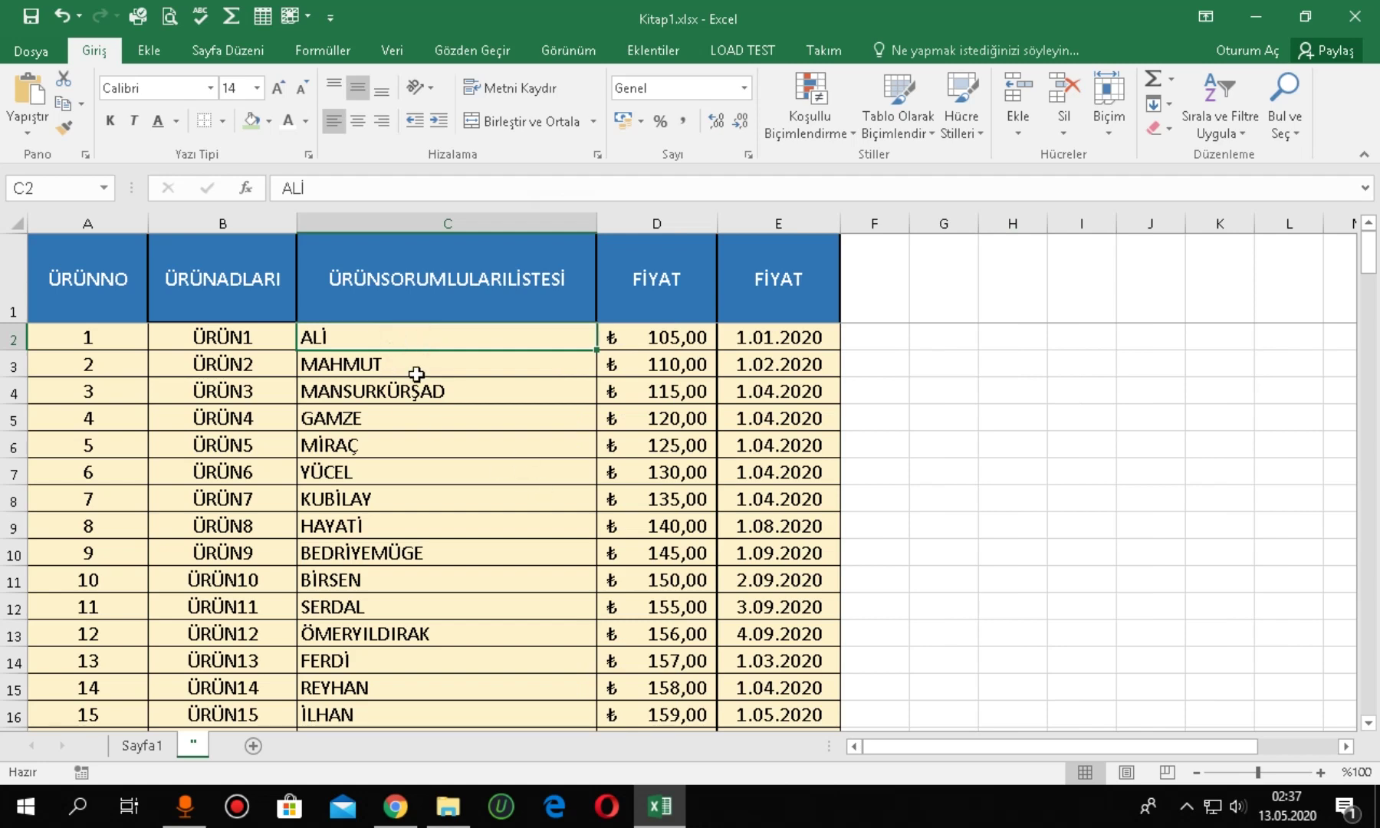
pyautogui.click(352, 339)
pyautogui.hotkey('ctrl', 'shift', 'Down')
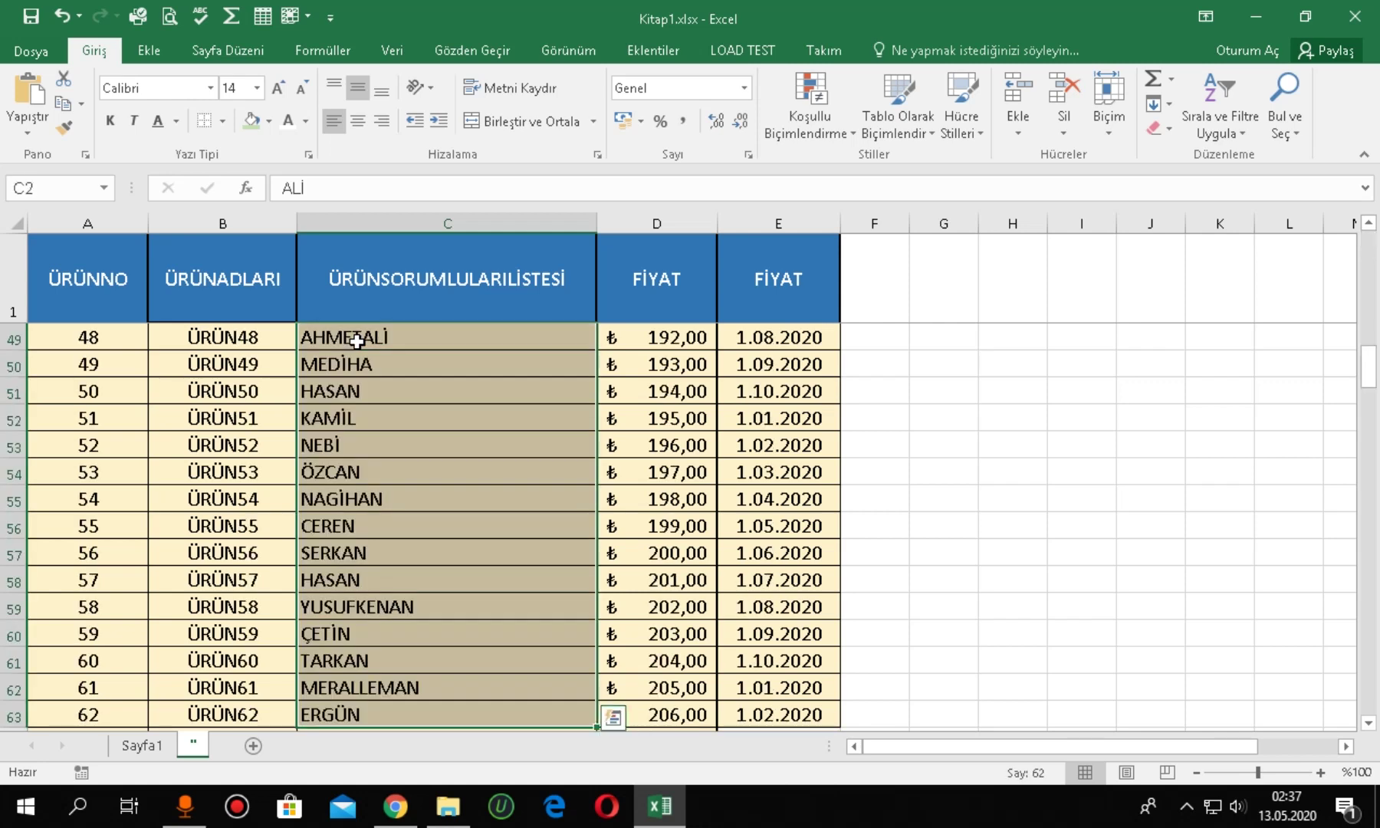
pyautogui.scroll(-1, 373, 514)
pyautogui.scroll(-1, 383, 529)
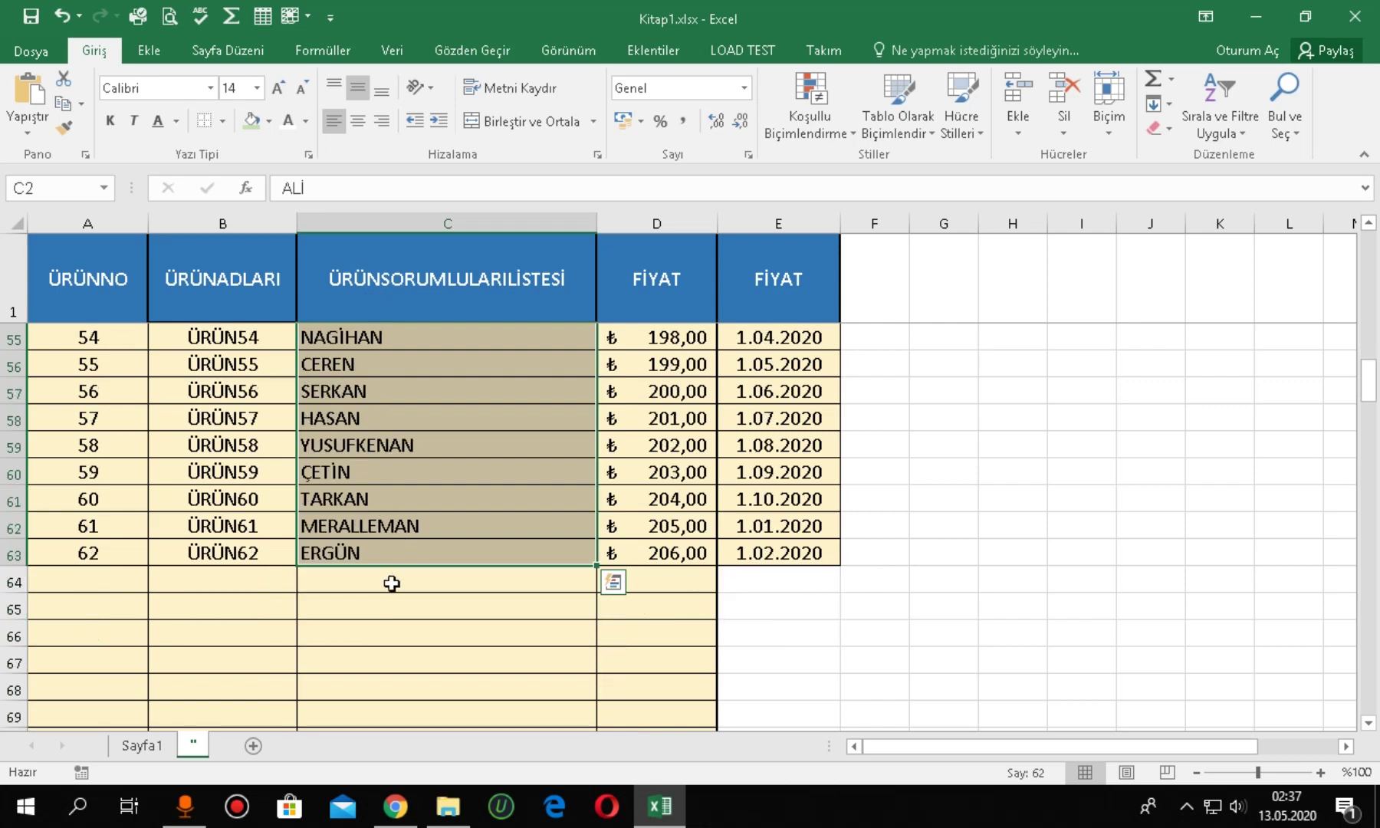
pyautogui.scroll(5, 401, 553)
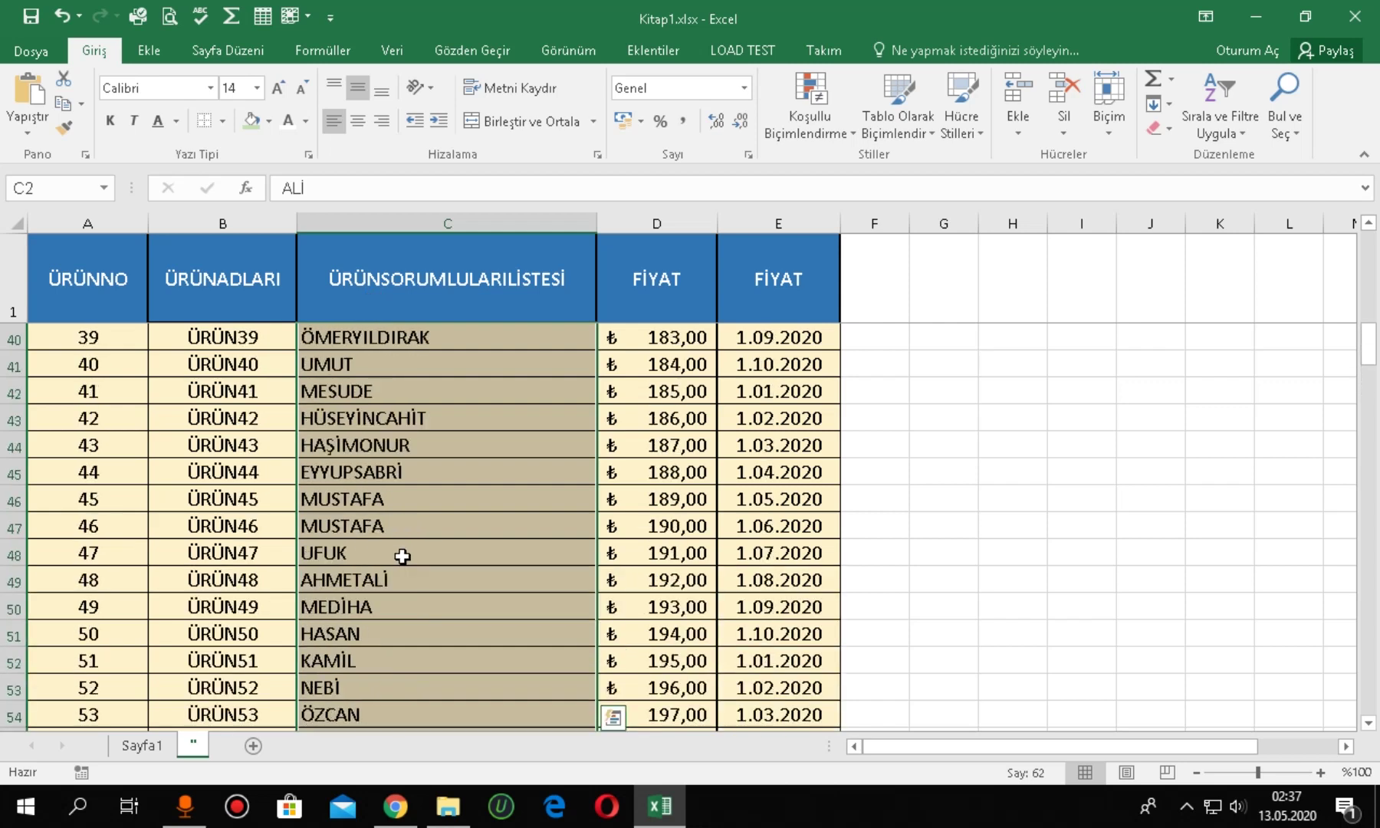
pyautogui.scroll(6, 402, 554)
pyautogui.scroll(5, 402, 553)
pyautogui.scroll(2, 403, 552)
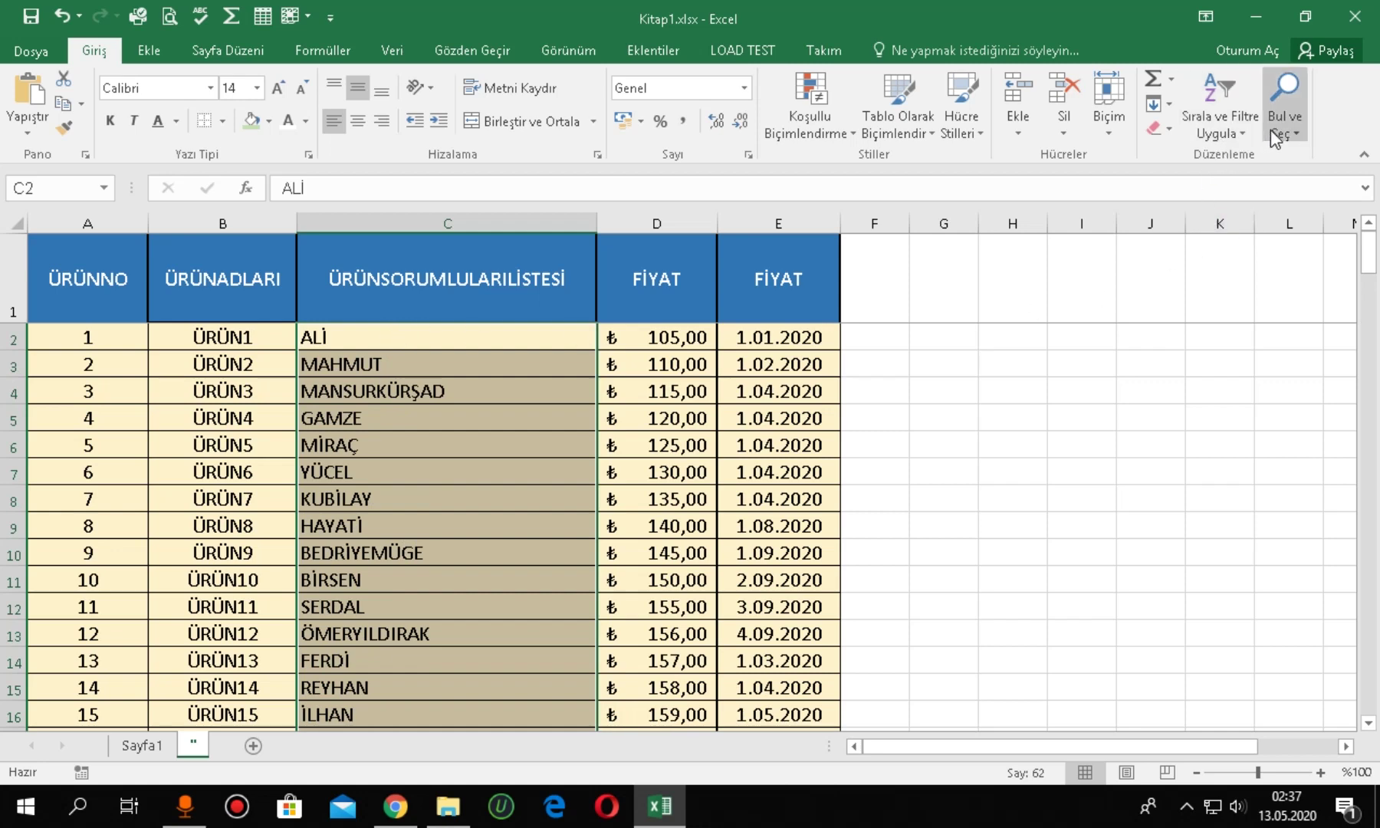
# - Sort the column C names A to Z, bringing up the Sort Warning dialog
pyautogui.click(1228, 135)
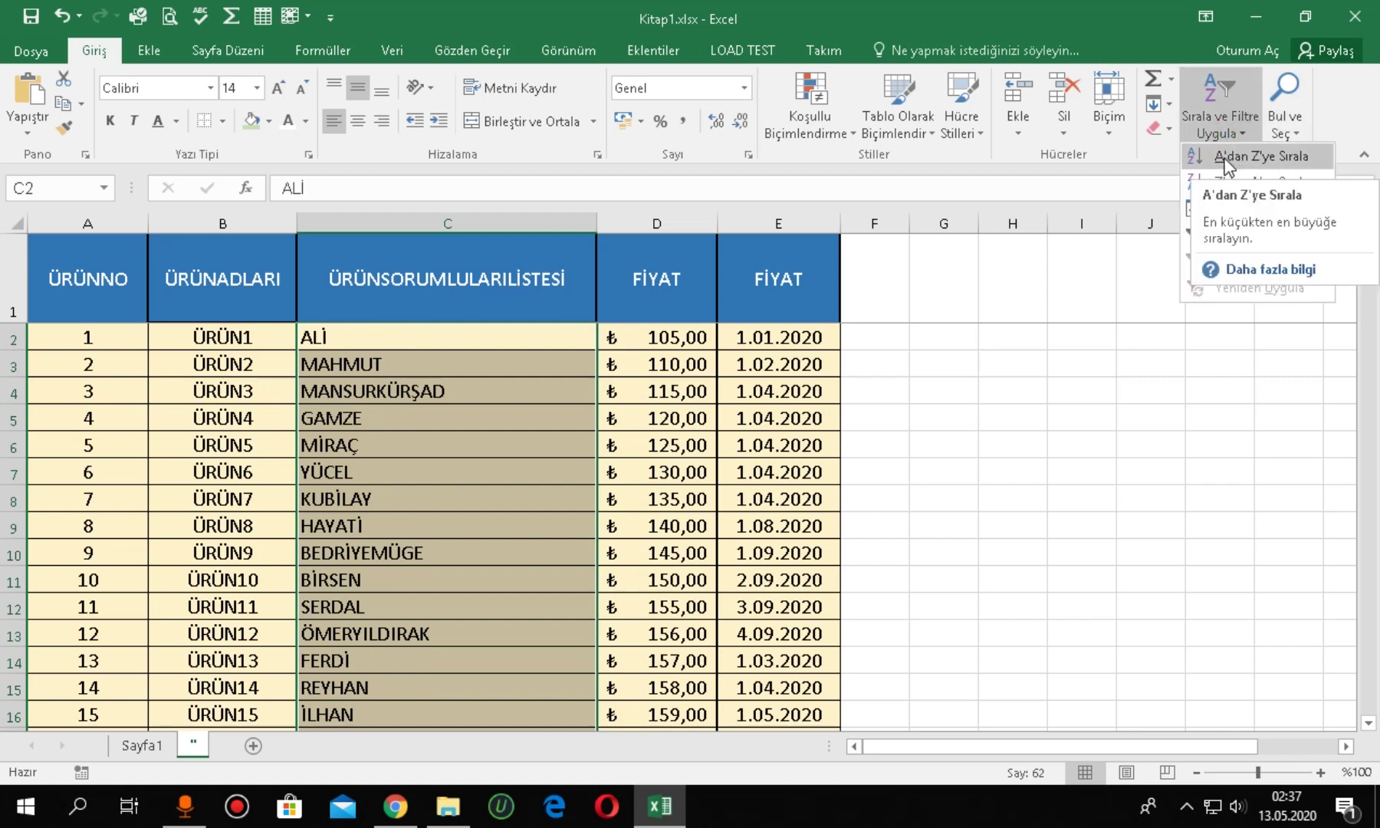
pyautogui.click(1225, 158)
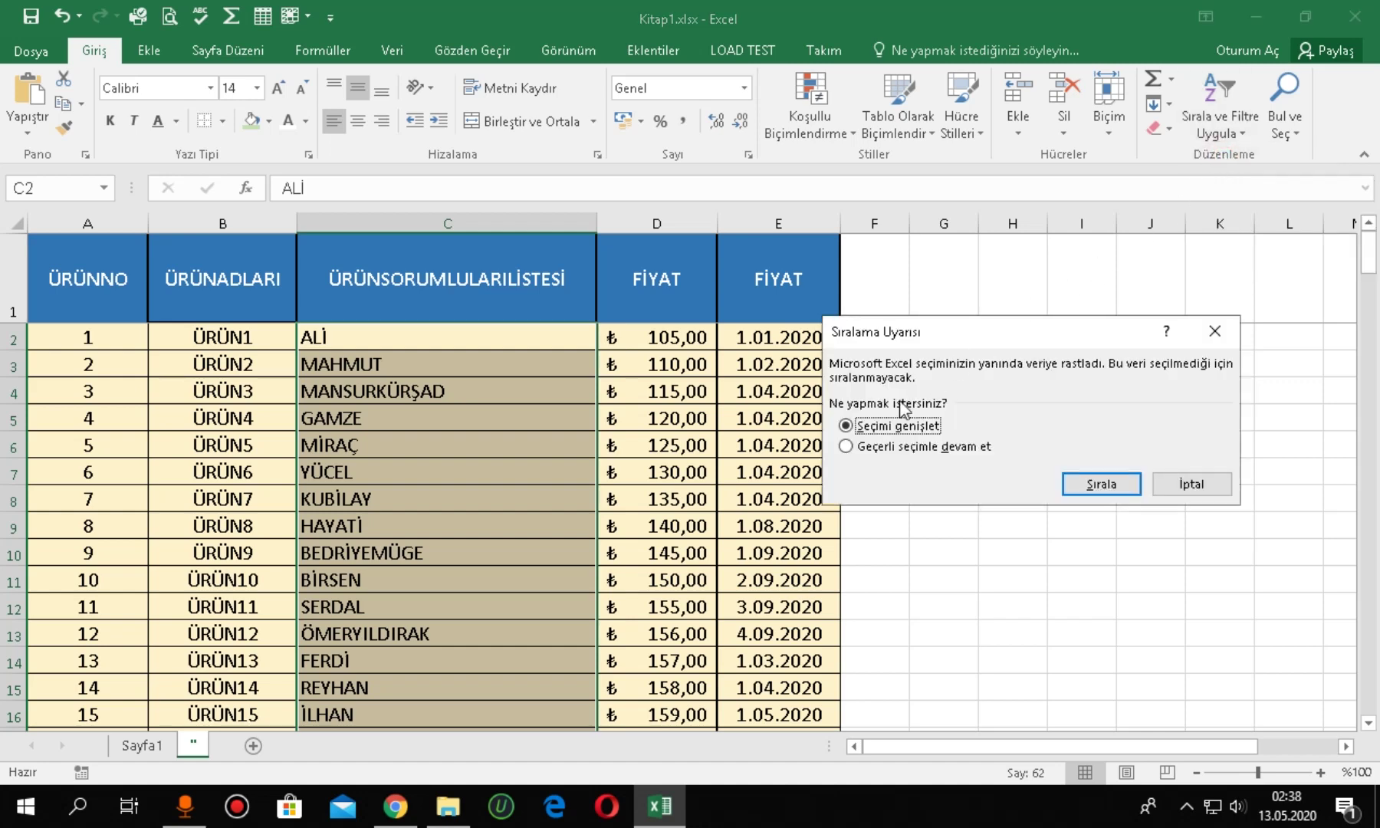
pyautogui.moveTo(937, 331); pyautogui.dragTo(571, 418)
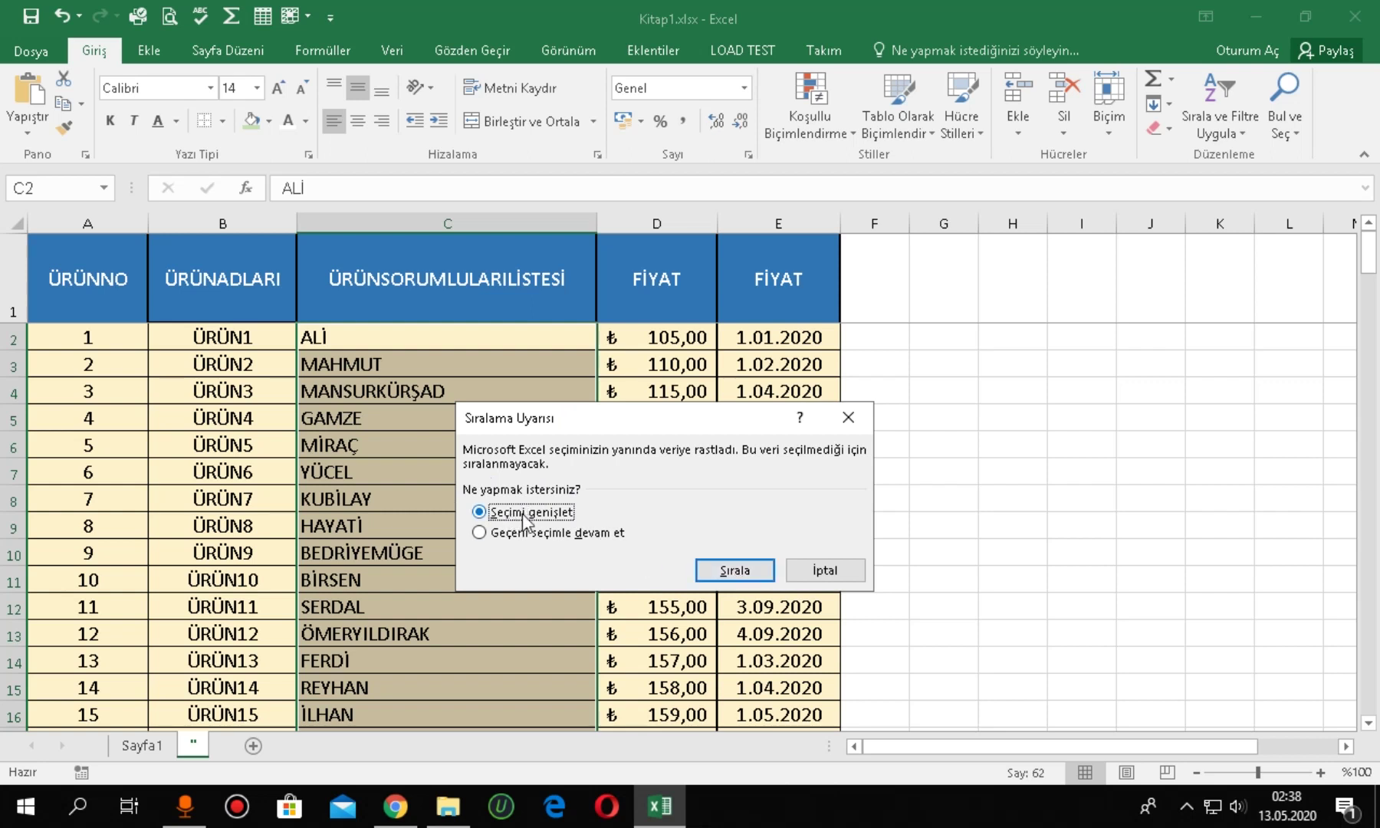
# - Sort with the expanded selection, then check the sorted names from AHMETALİ to BİRSEN
pyautogui.click(741, 572)
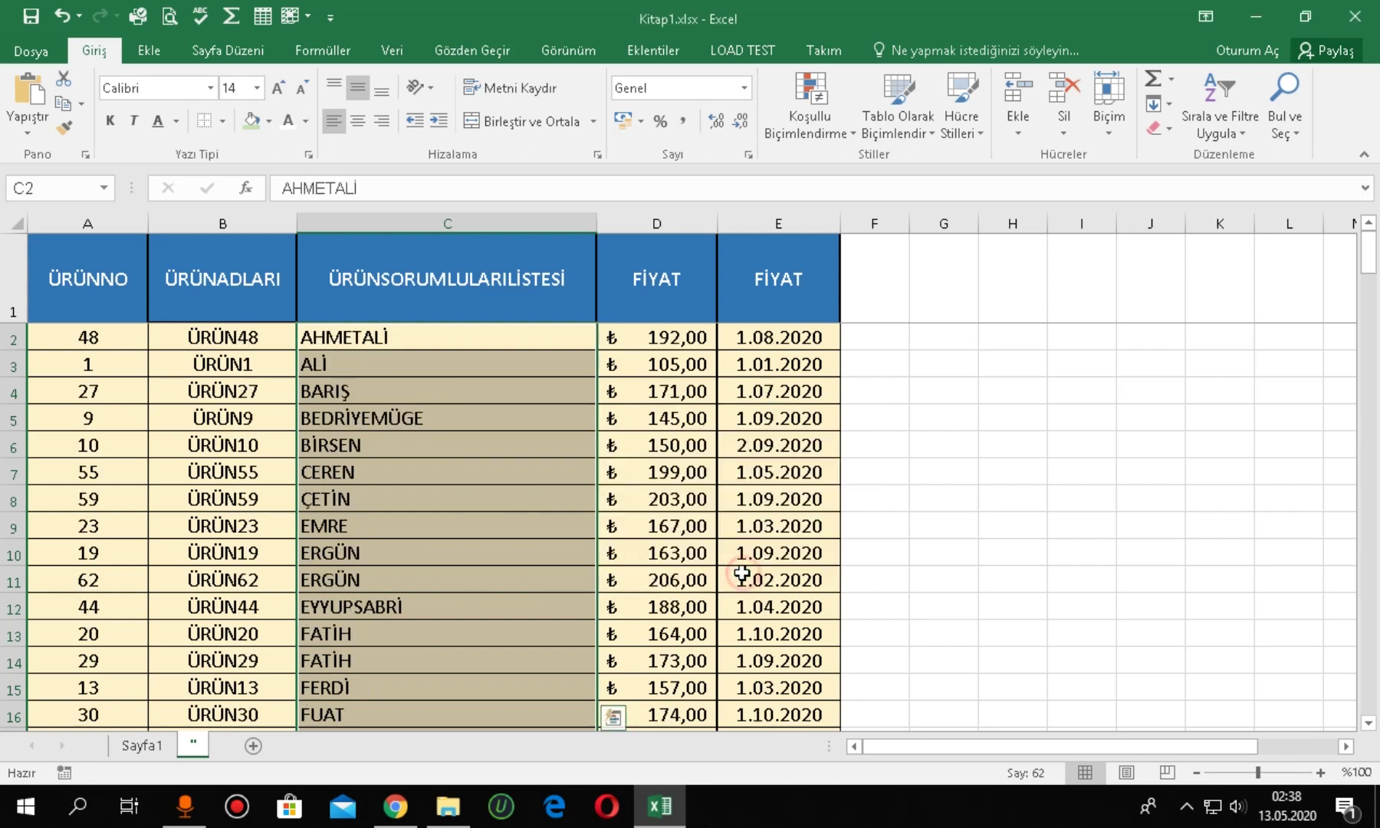
pyautogui.click(395, 343)
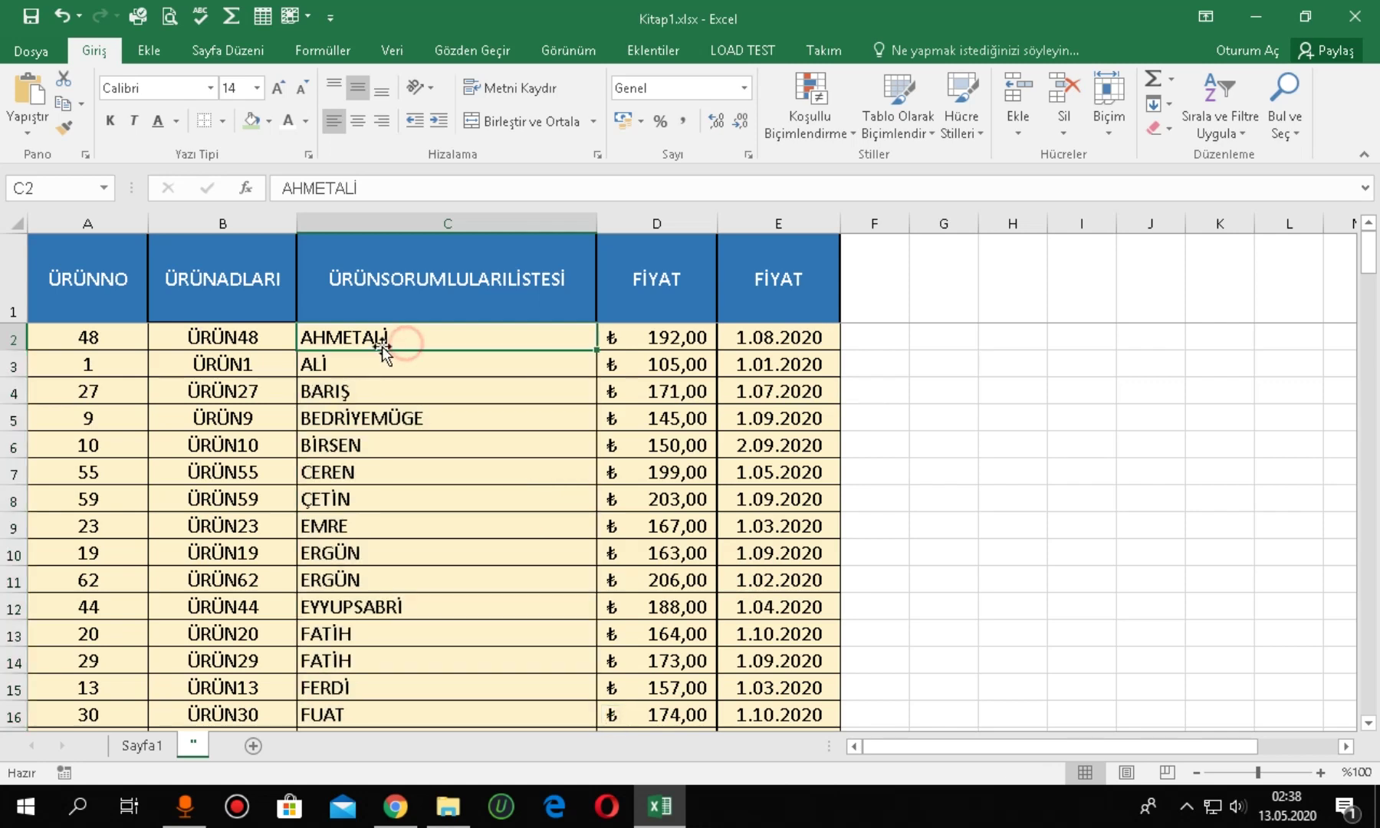
pyautogui.click(310, 364)
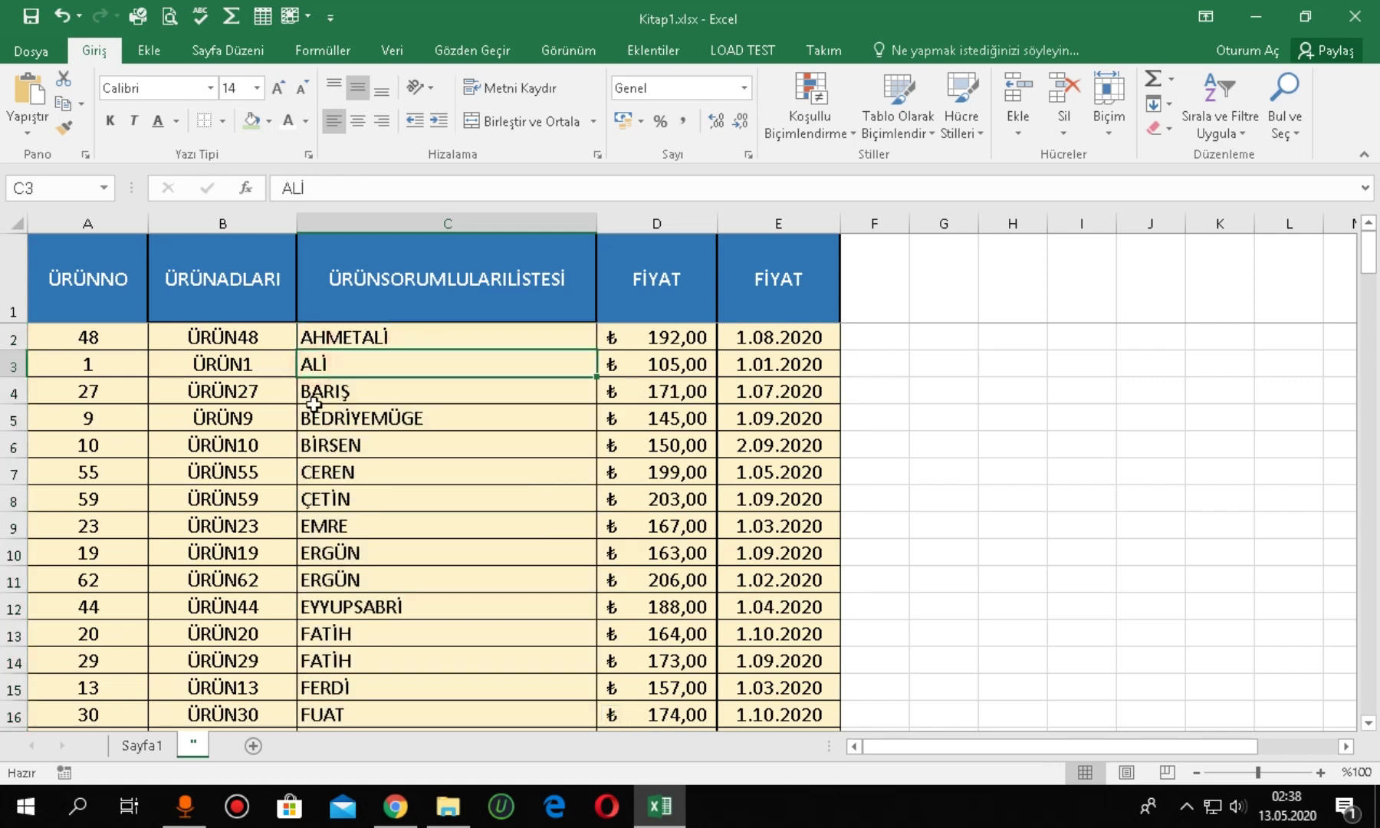
pyautogui.click(316, 393)
pyautogui.click(319, 420)
pyautogui.click(323, 452)
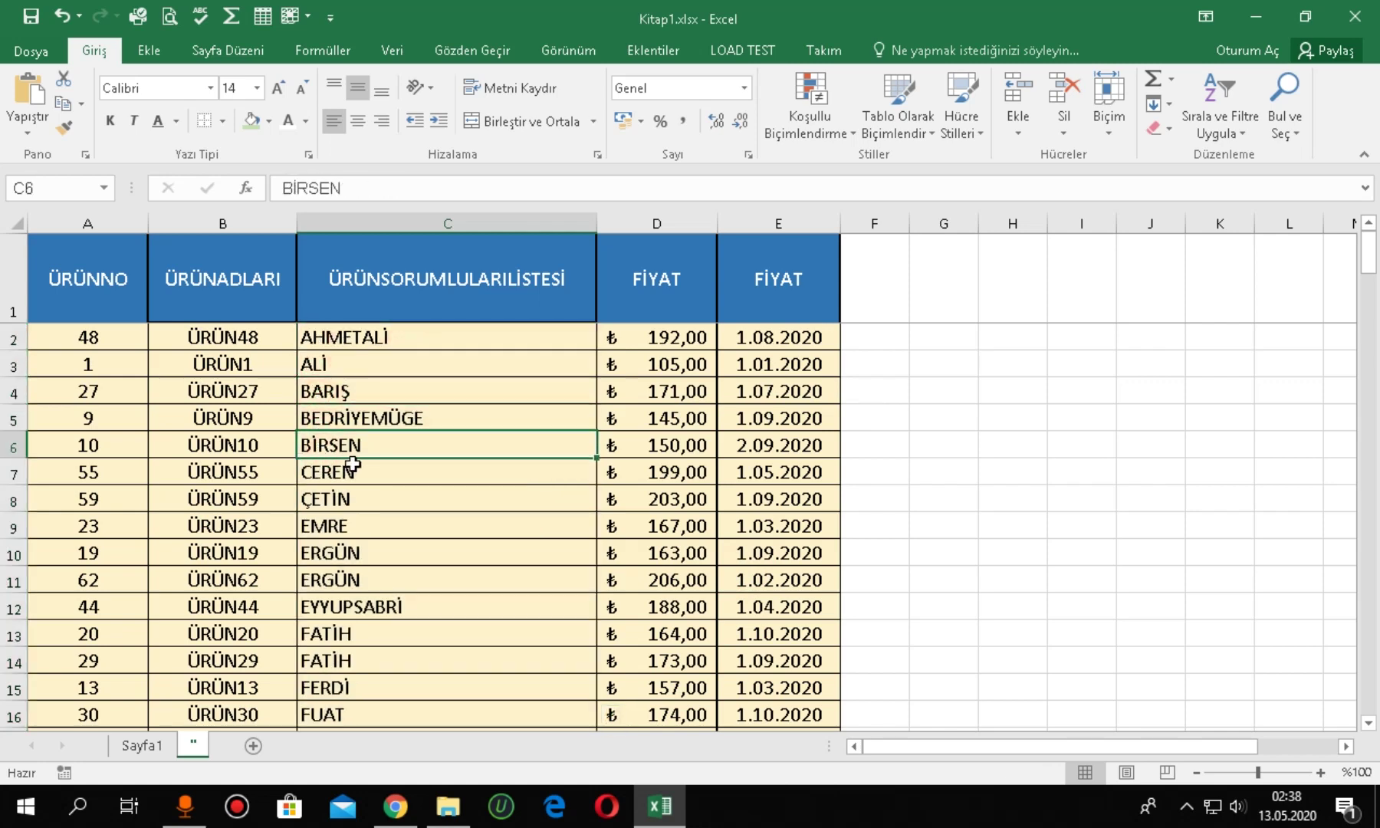
# - Check that product numbers and whole rows, like AHMETALİ and ALİ, moved together
pyautogui.click(100, 336)
pyautogui.click(96, 360)
pyautogui.click(96, 393)
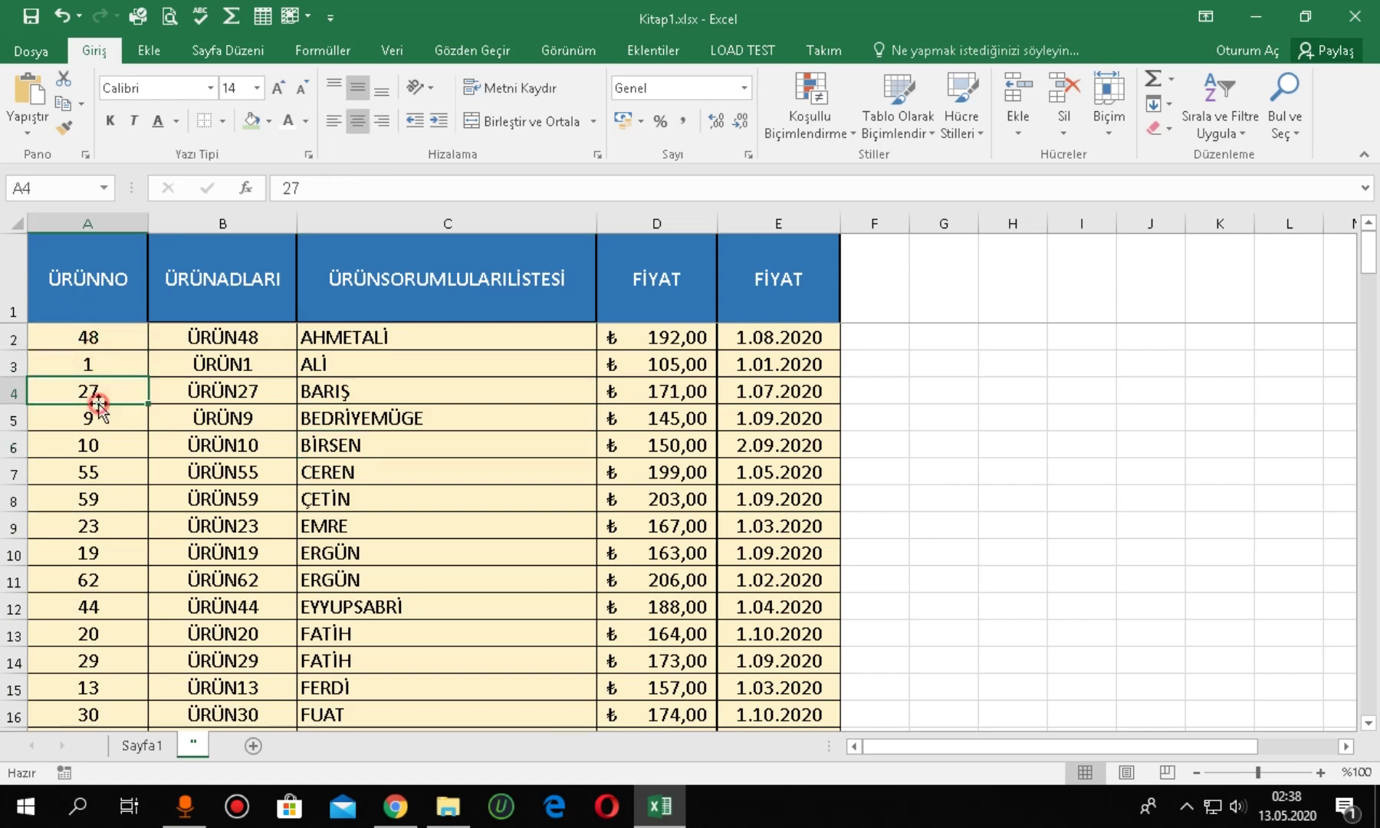
pyautogui.click(98, 418)
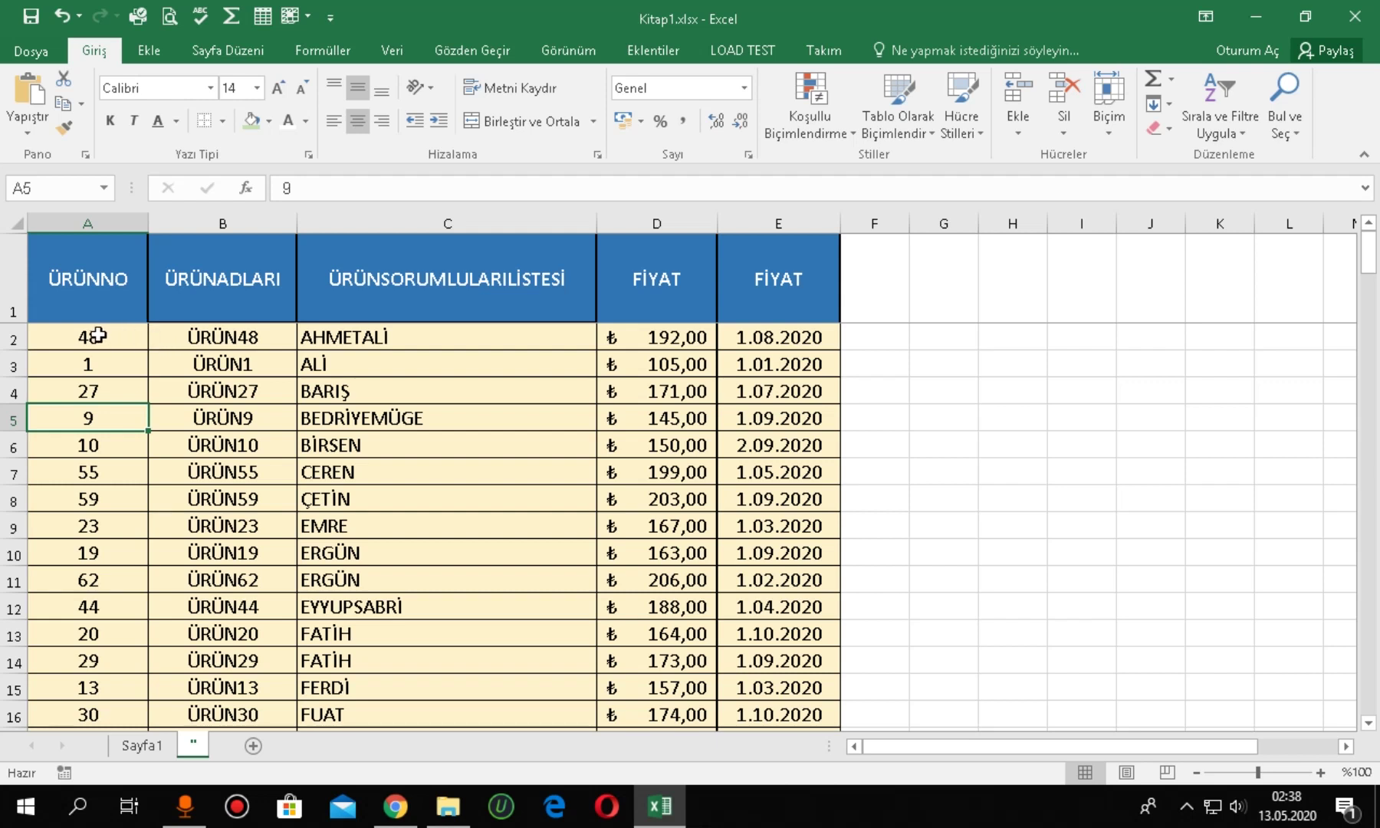
pyautogui.moveTo(103, 336)
pyautogui.mouseDown()
pyautogui.moveTo(543, 330)
pyautogui.moveTo(749, 391)
pyautogui.mouseUp()
pyautogui.click(430, 445)
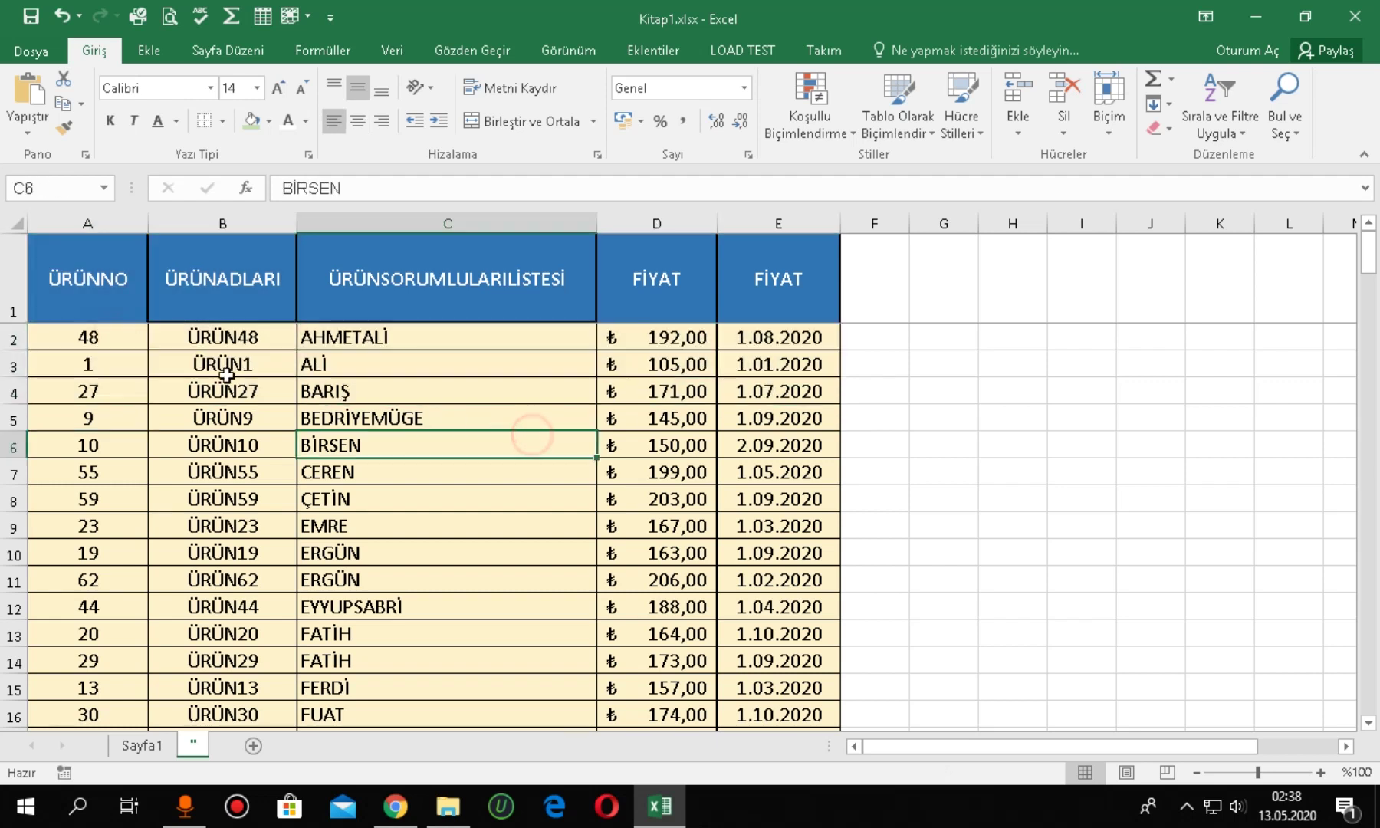
pyautogui.moveTo(120, 349)
pyautogui.mouseDown()
pyautogui.moveTo(693, 379)
pyautogui.moveTo(767, 337)
pyautogui.mouseUp()
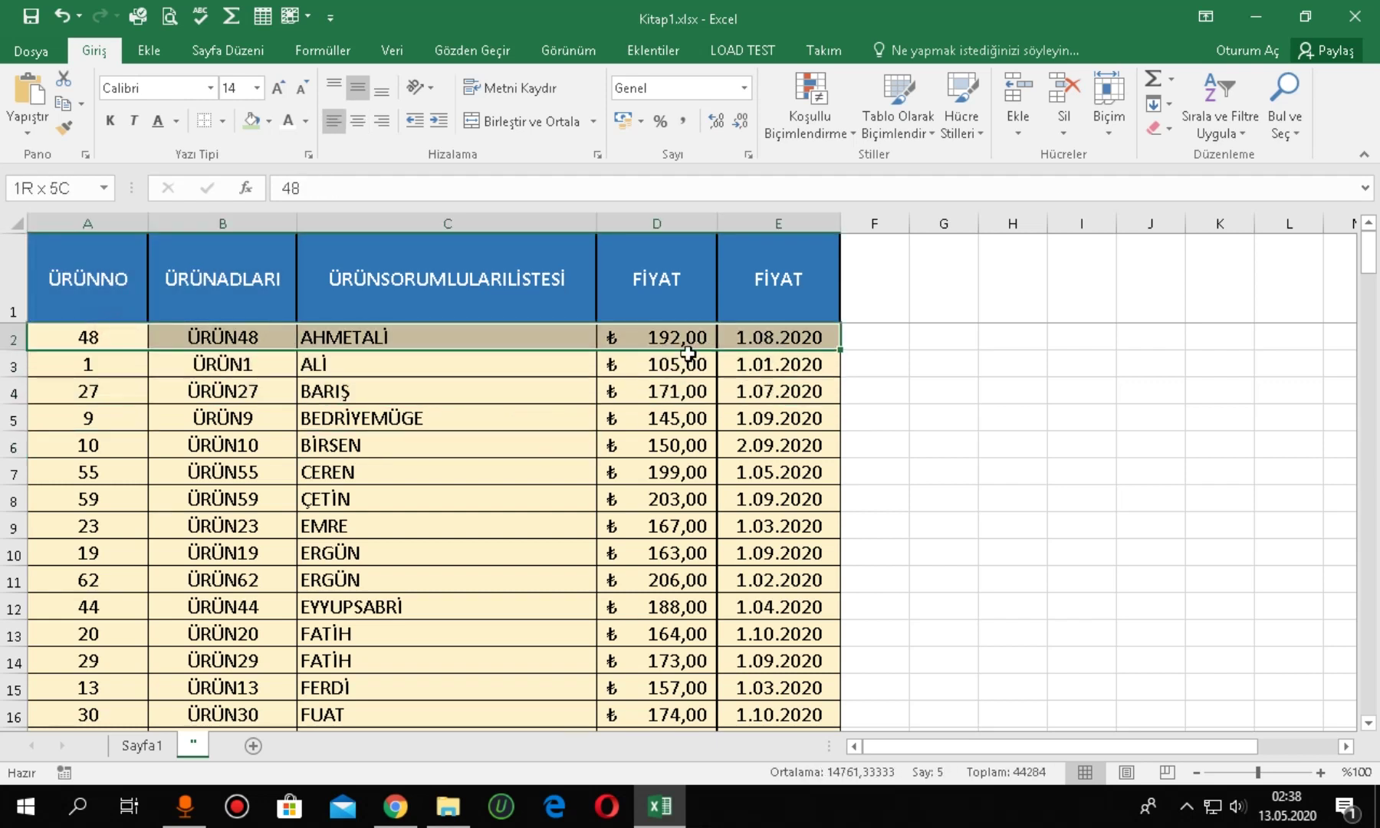
pyautogui.moveTo(107, 369); pyautogui.dragTo(658, 356)
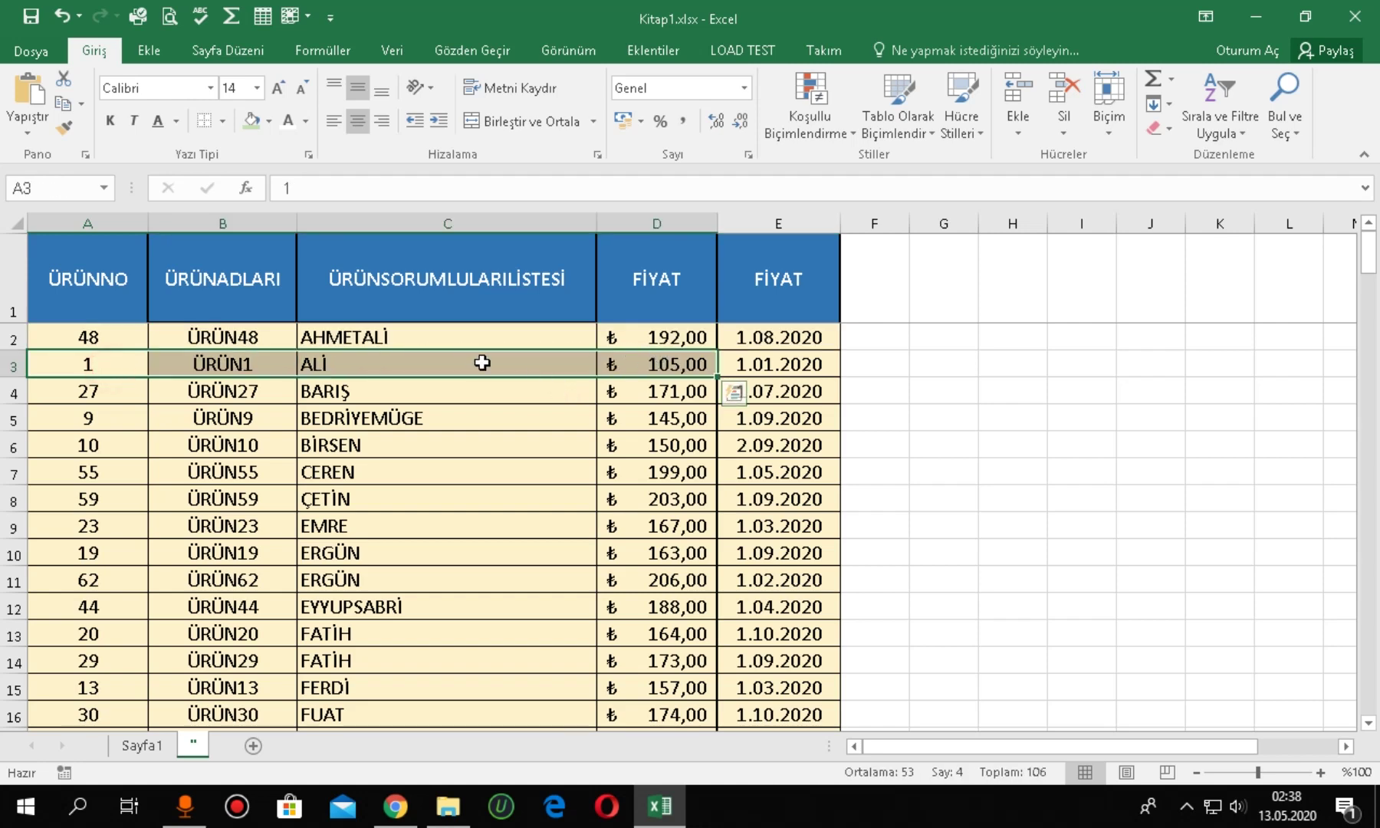
pyautogui.hotkey('ctrl', 'z')
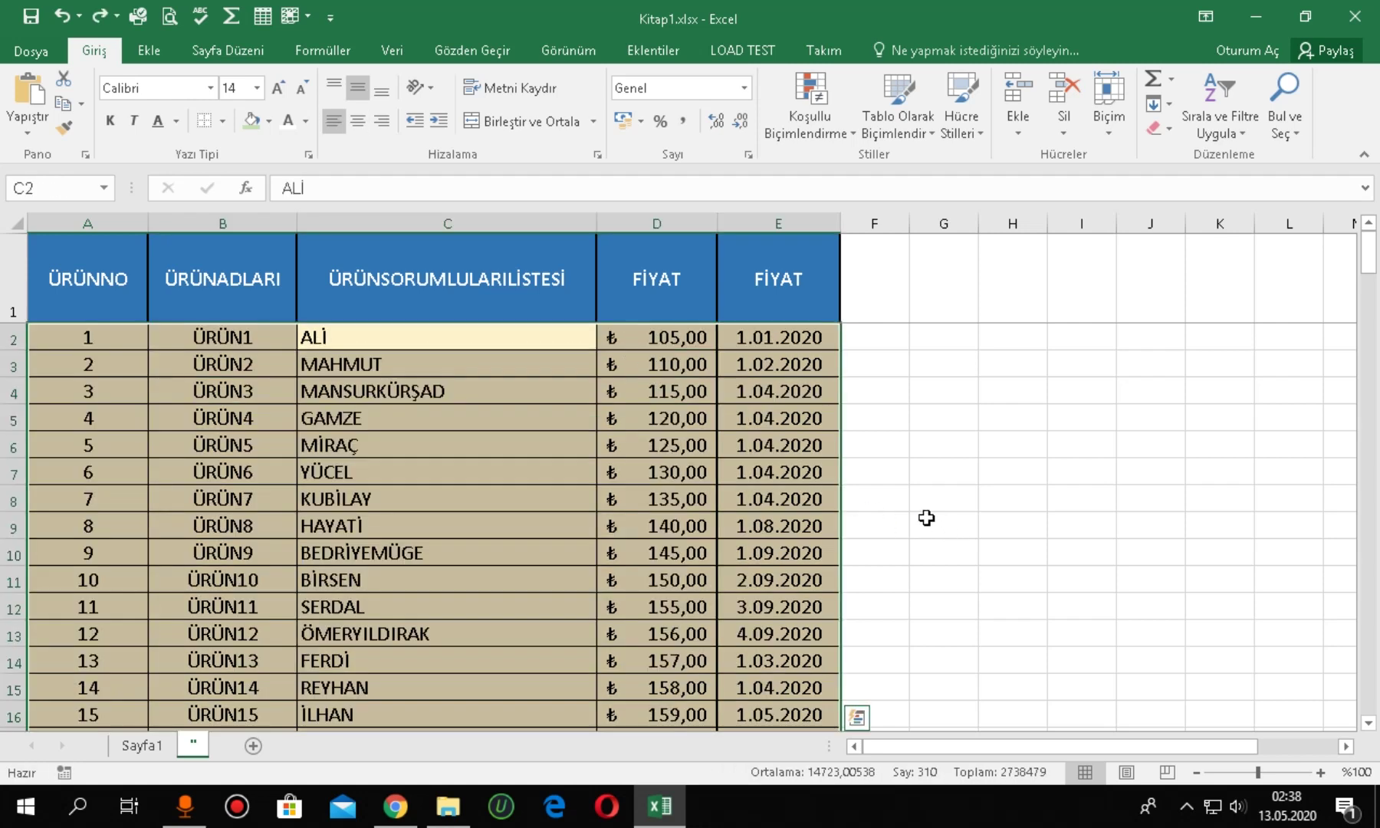
pyautogui.click(943, 472)
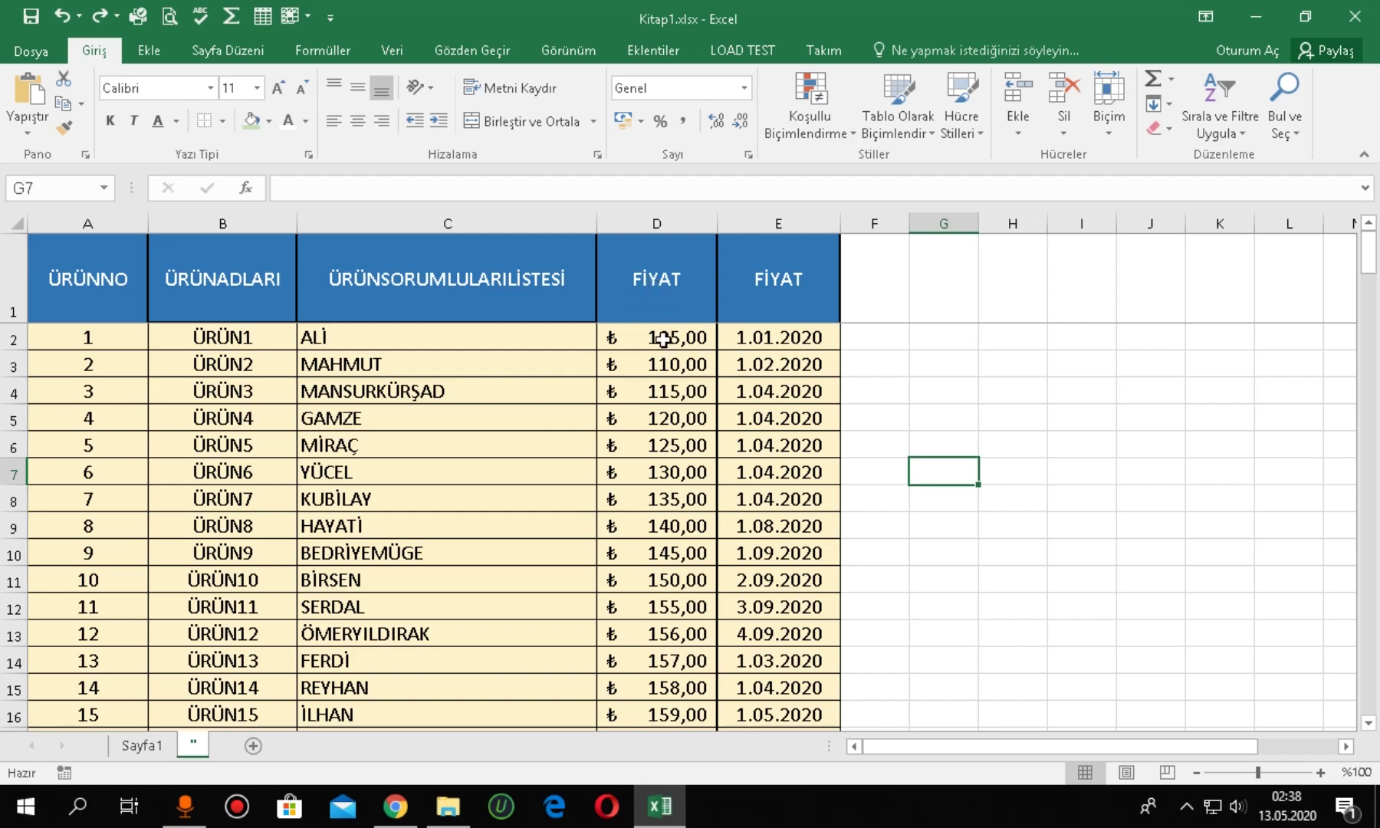
pyautogui.click(664, 339)
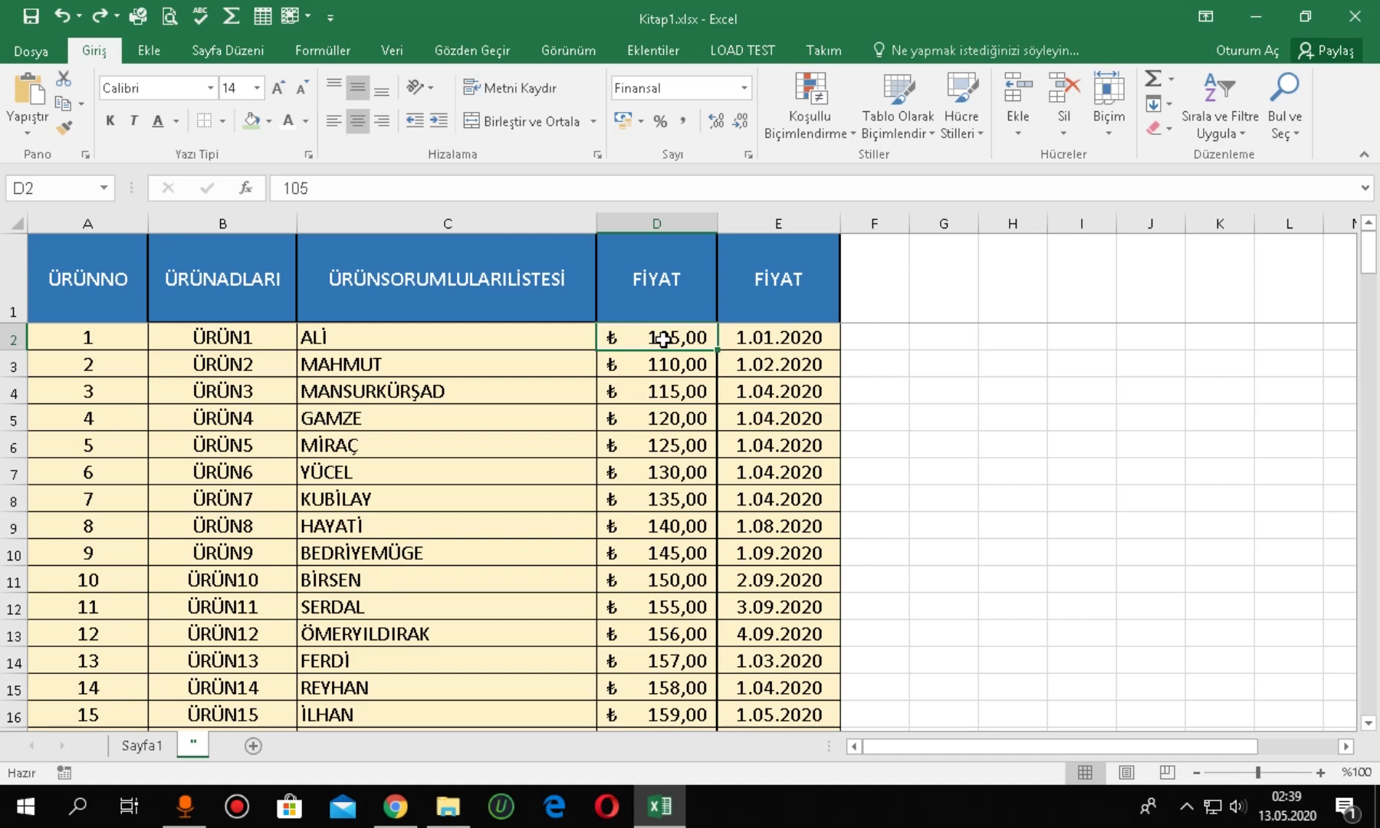
pyautogui.hotkey('ctrl', 'shift', 'Down')
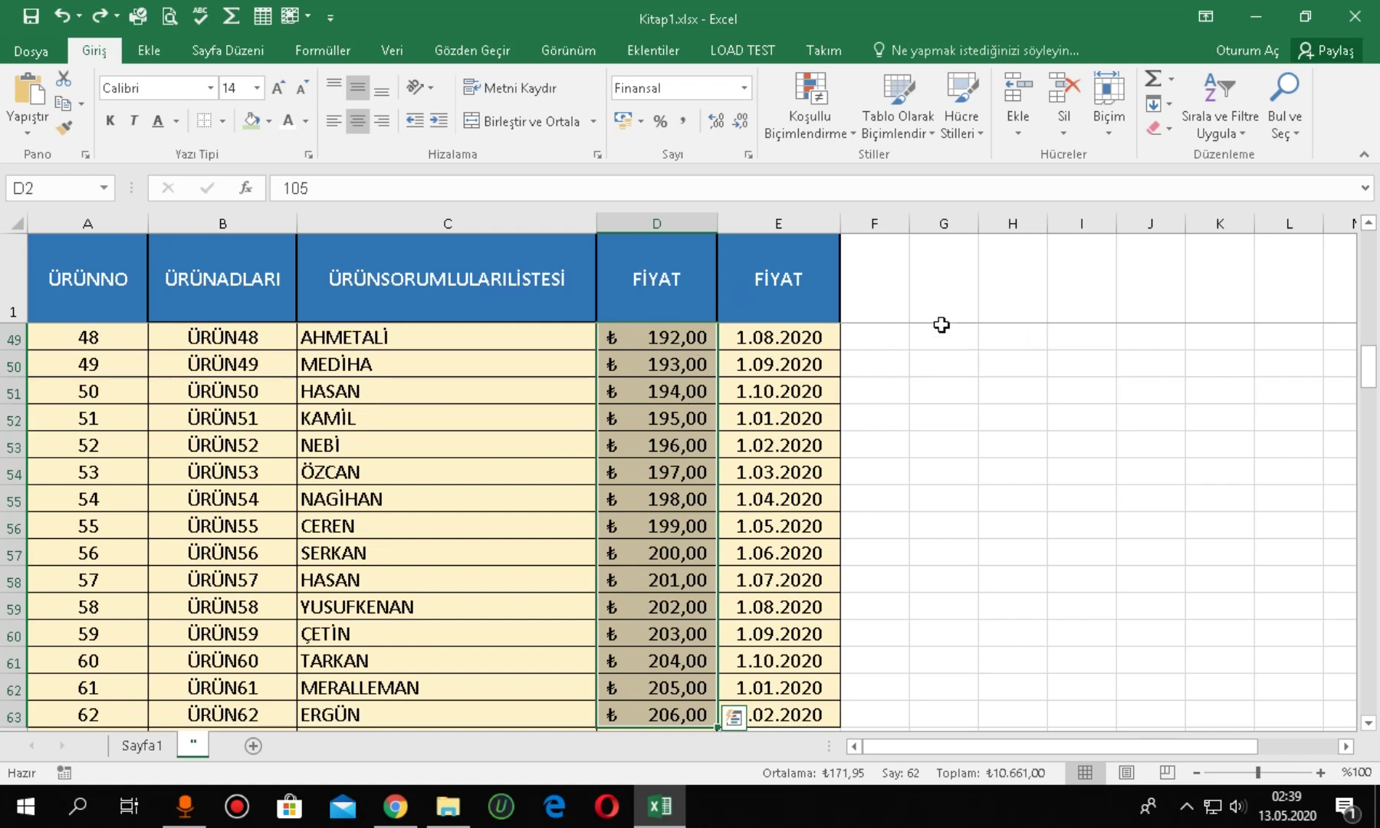
pyautogui.scroll(-1, 765, 455)
pyautogui.scroll(-3, 675, 474)
pyautogui.scroll(2, 667, 499)
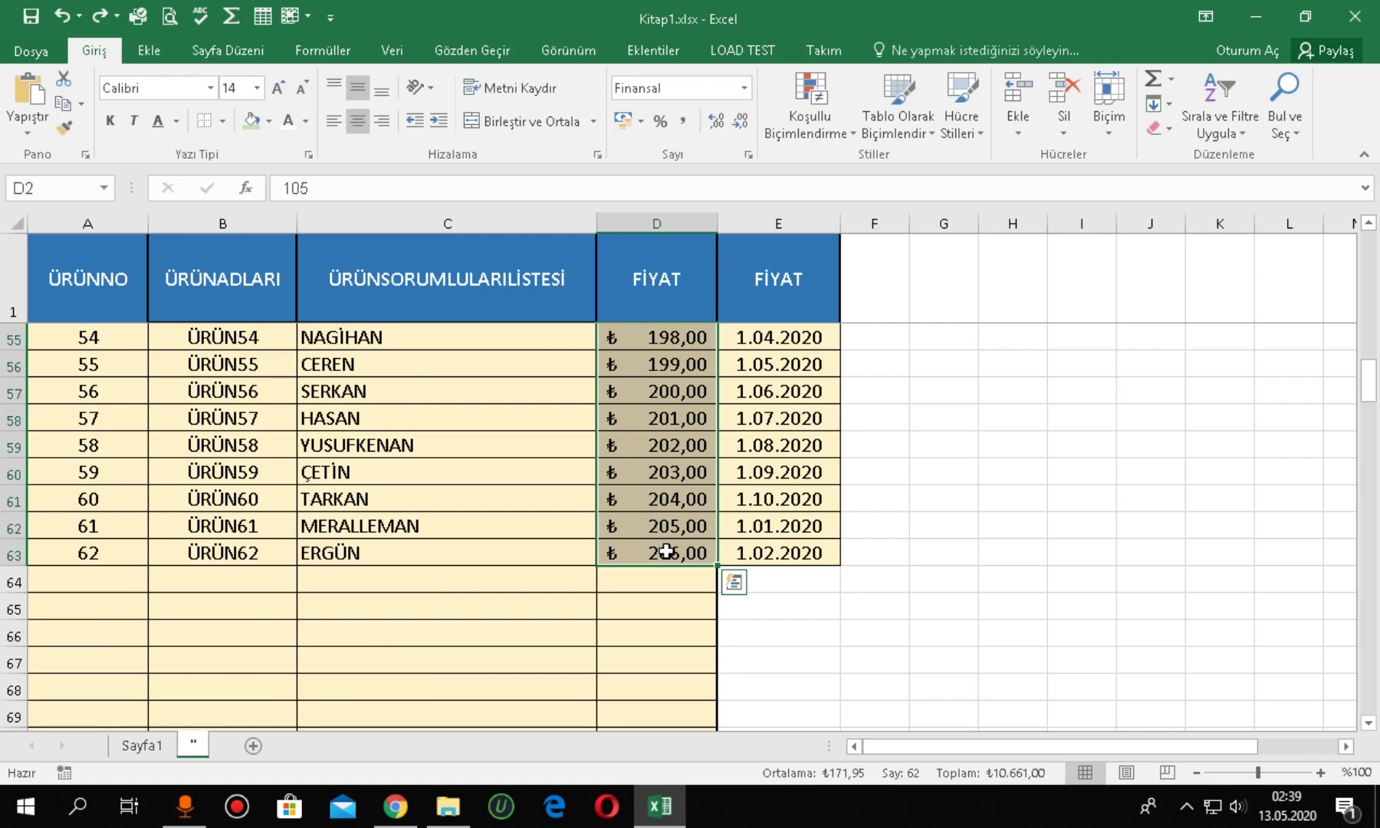
pyautogui.scroll(3, 663, 521)
pyautogui.scroll(7, 661, 526)
pyautogui.scroll(3, 661, 526)
pyautogui.scroll(5, 666, 502)
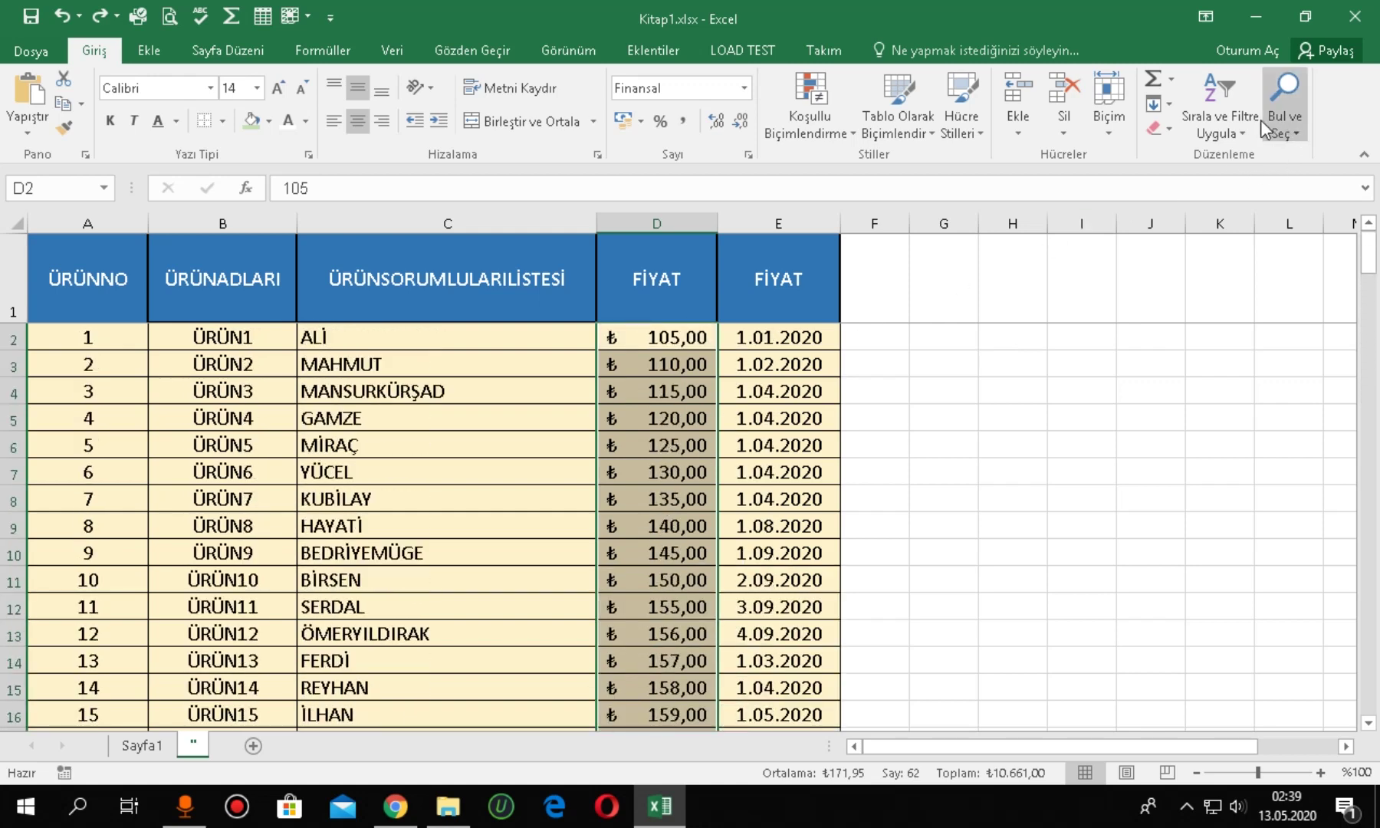
pyautogui.click(1236, 135)
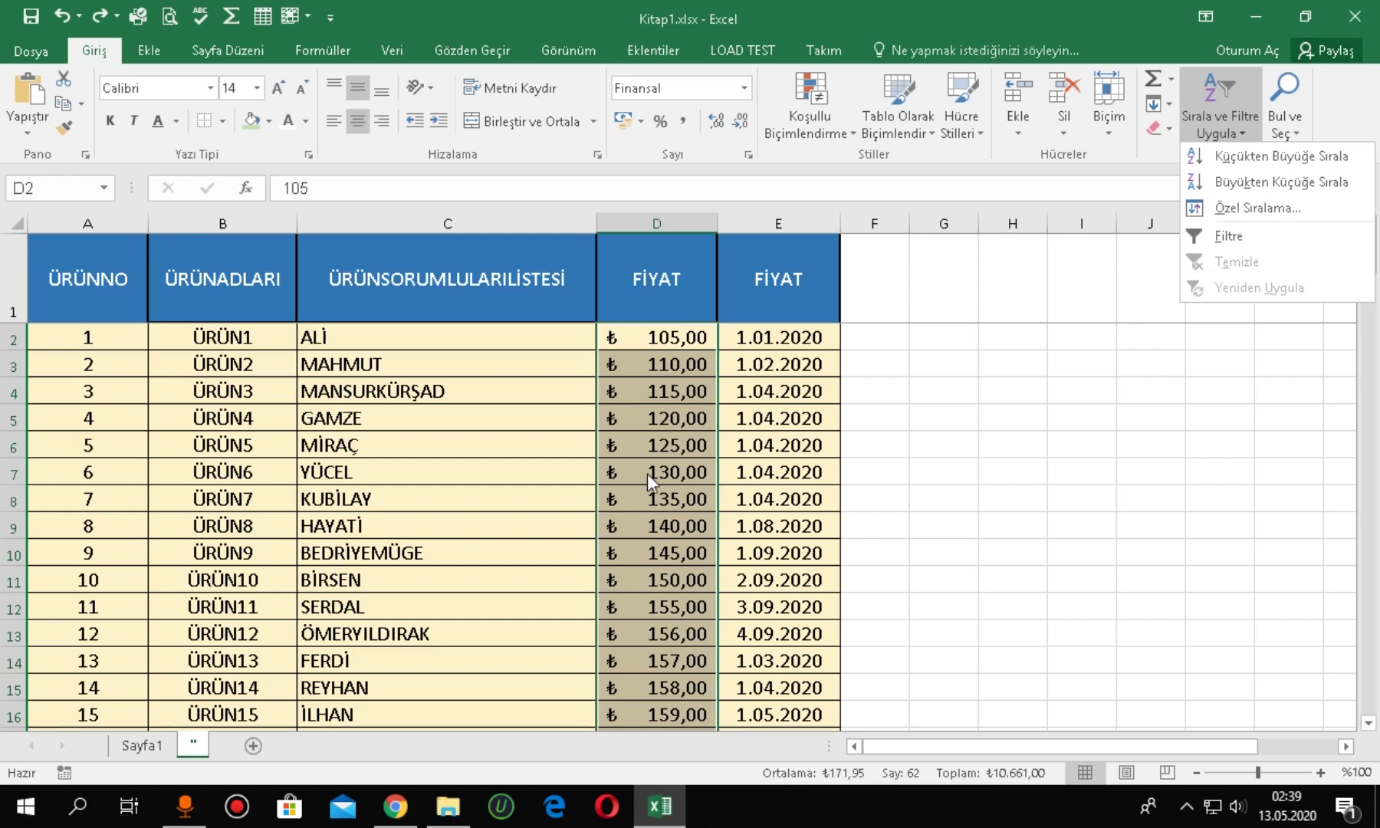
pyautogui.click(1254, 184)
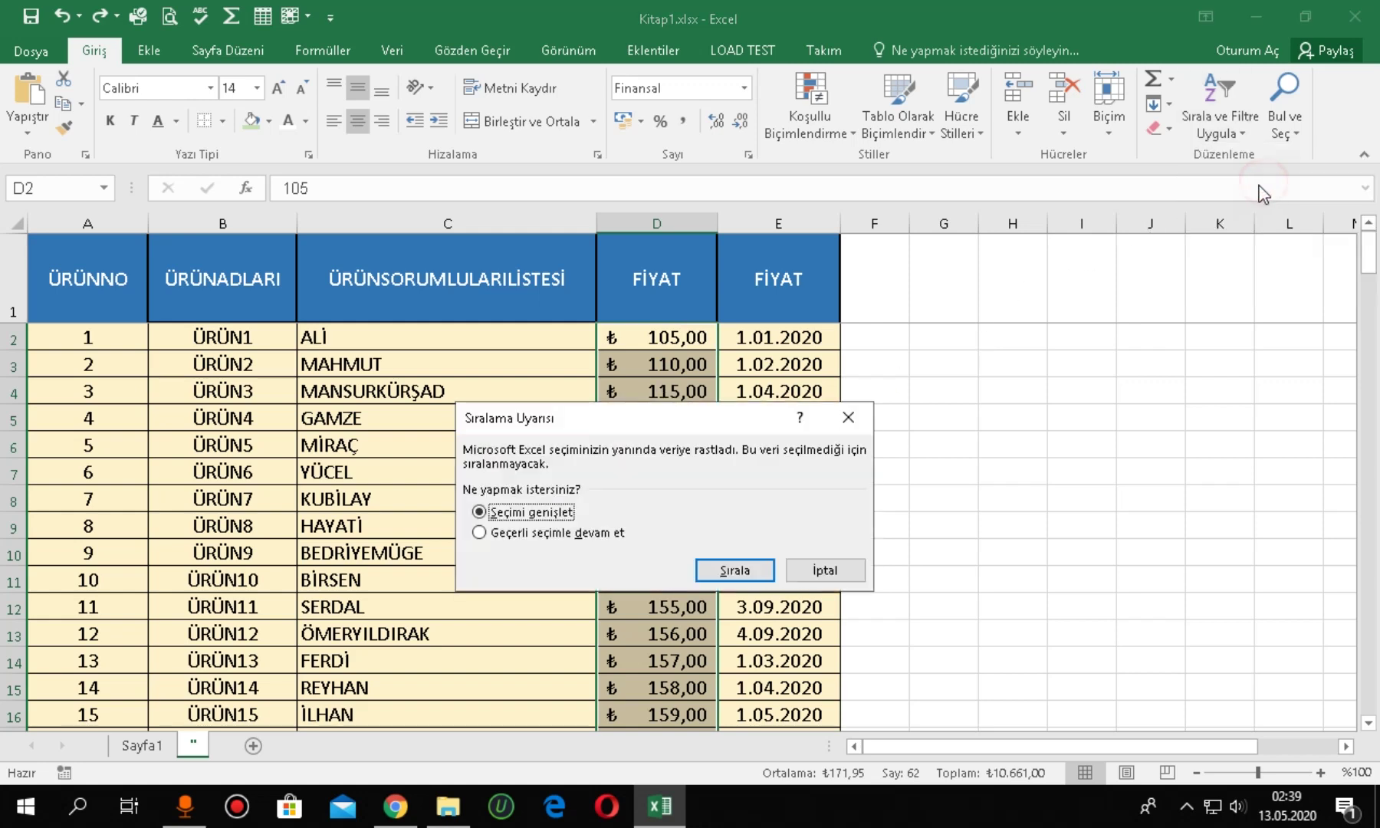
pyautogui.click(721, 570)
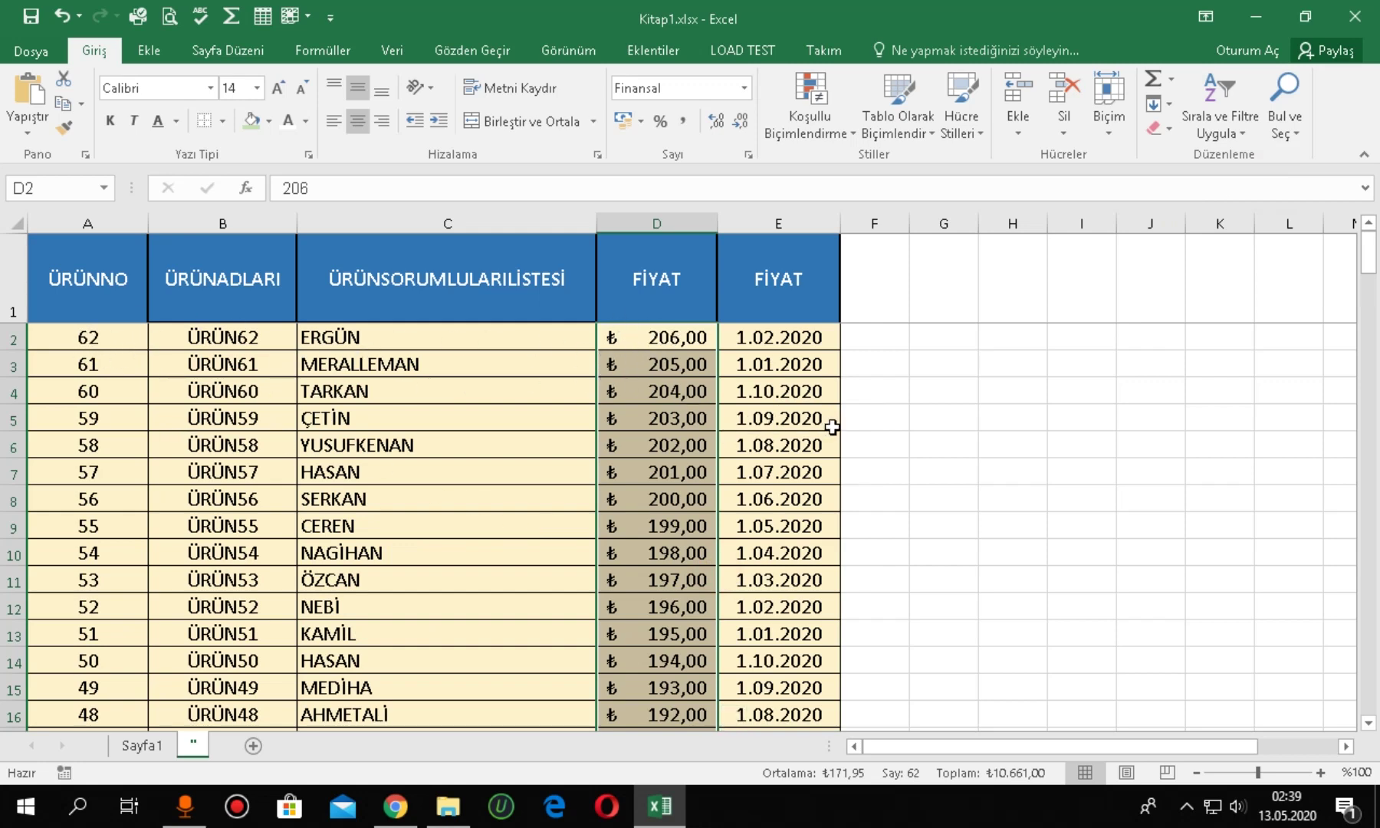
pyautogui.hotkey('ctrl', 'z')
# - Select the ÜRÜNNO through FİYAT header cells, A1:E1
pyautogui.click(898, 418)
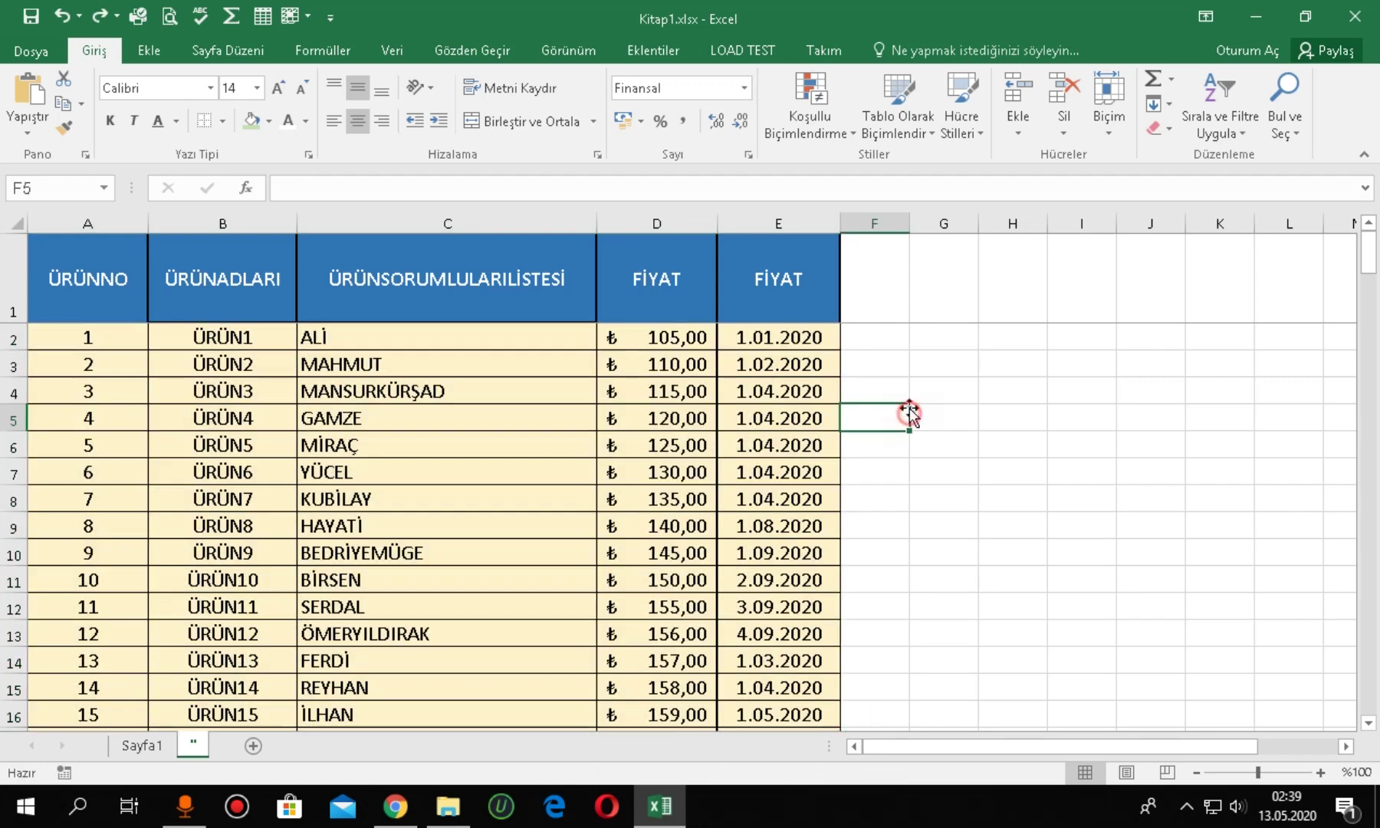
pyautogui.click(1222, 128)
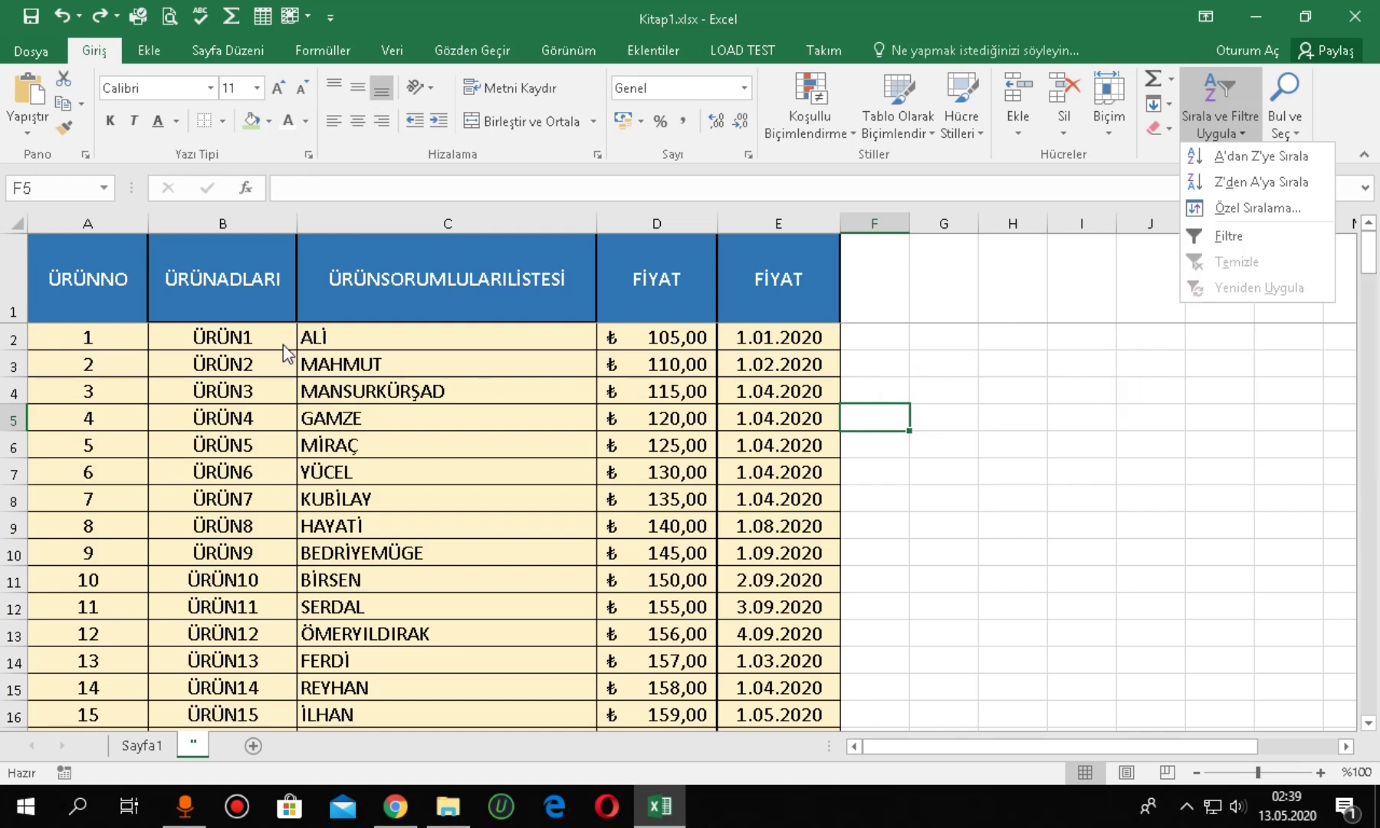
pyautogui.click(69, 259)
pyautogui.moveTo(68, 260); pyautogui.dragTo(771, 276)
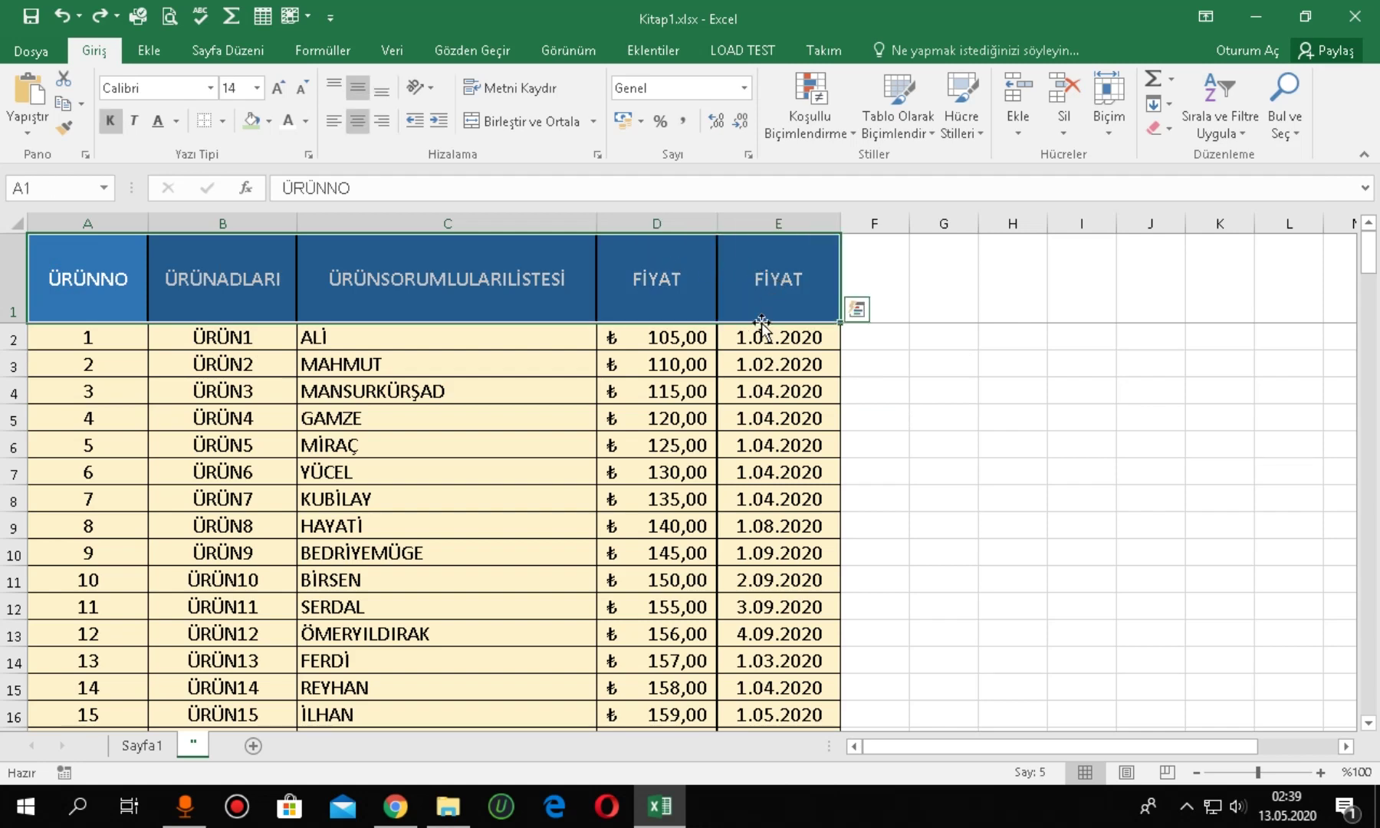
pyautogui.moveTo(52, 261); pyautogui.dragTo(755, 298)
# - Apply Filtre to the header row and check each header cell, ÜRÜNNO to the date column
pyautogui.click(1248, 138)
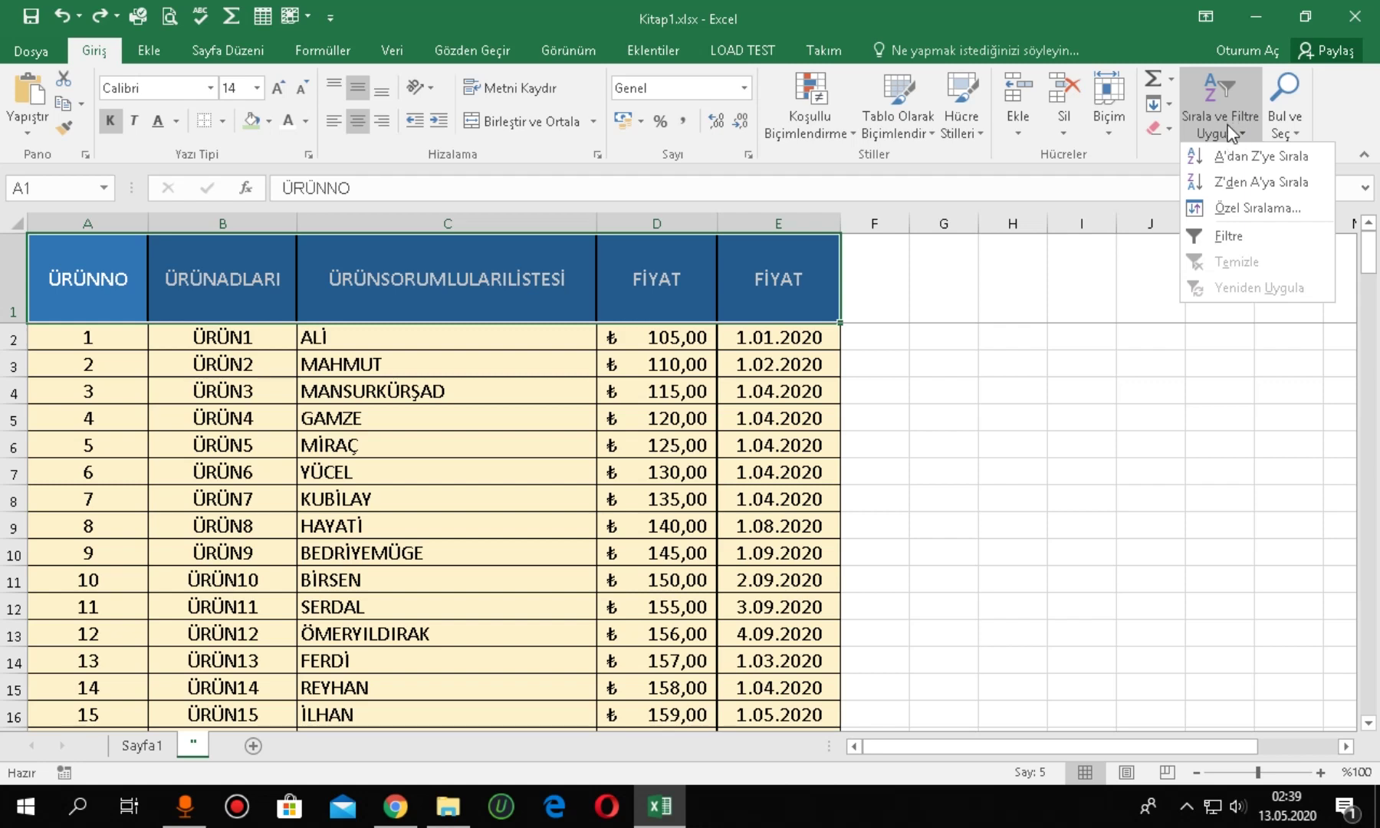
pyautogui.click(1229, 237)
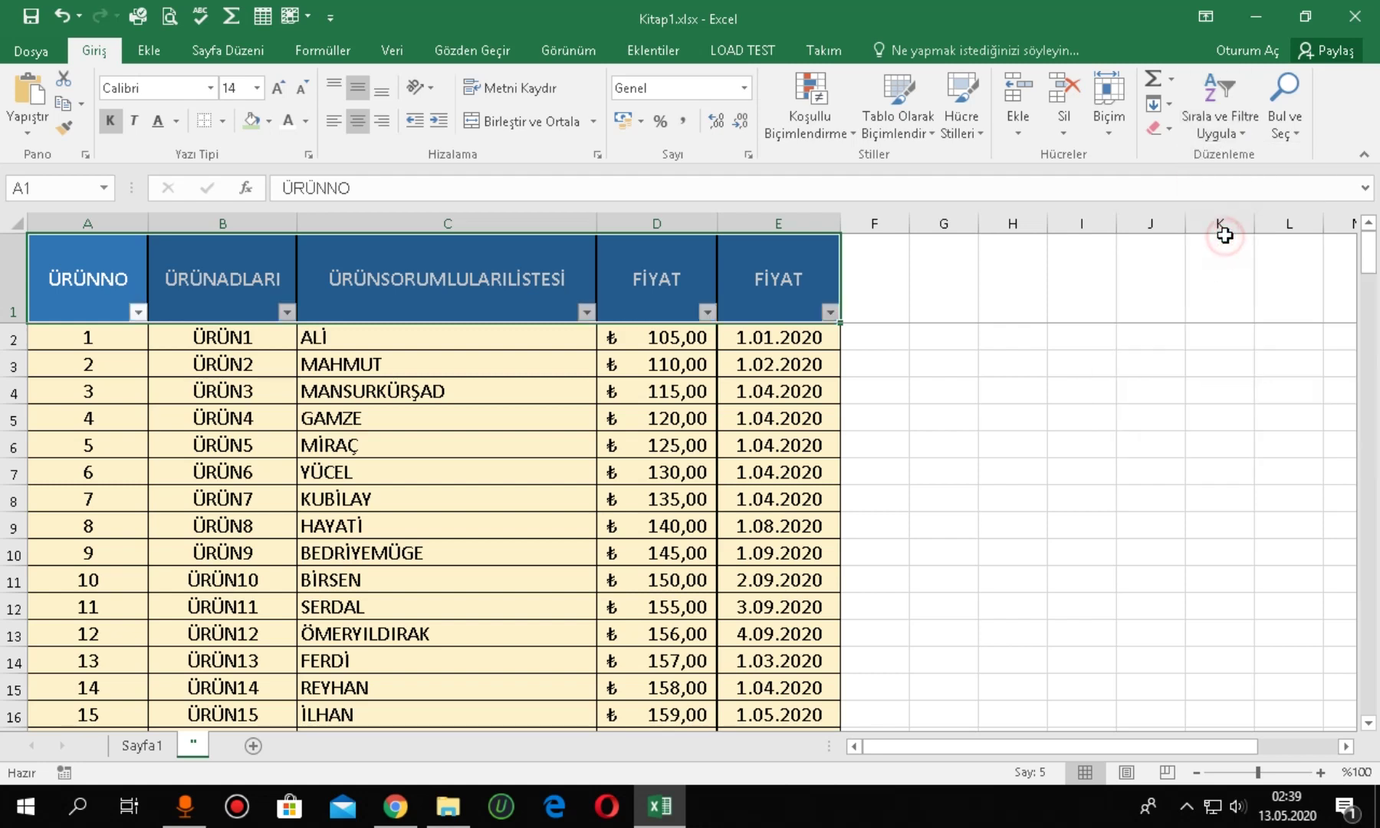
pyautogui.click(183, 311)
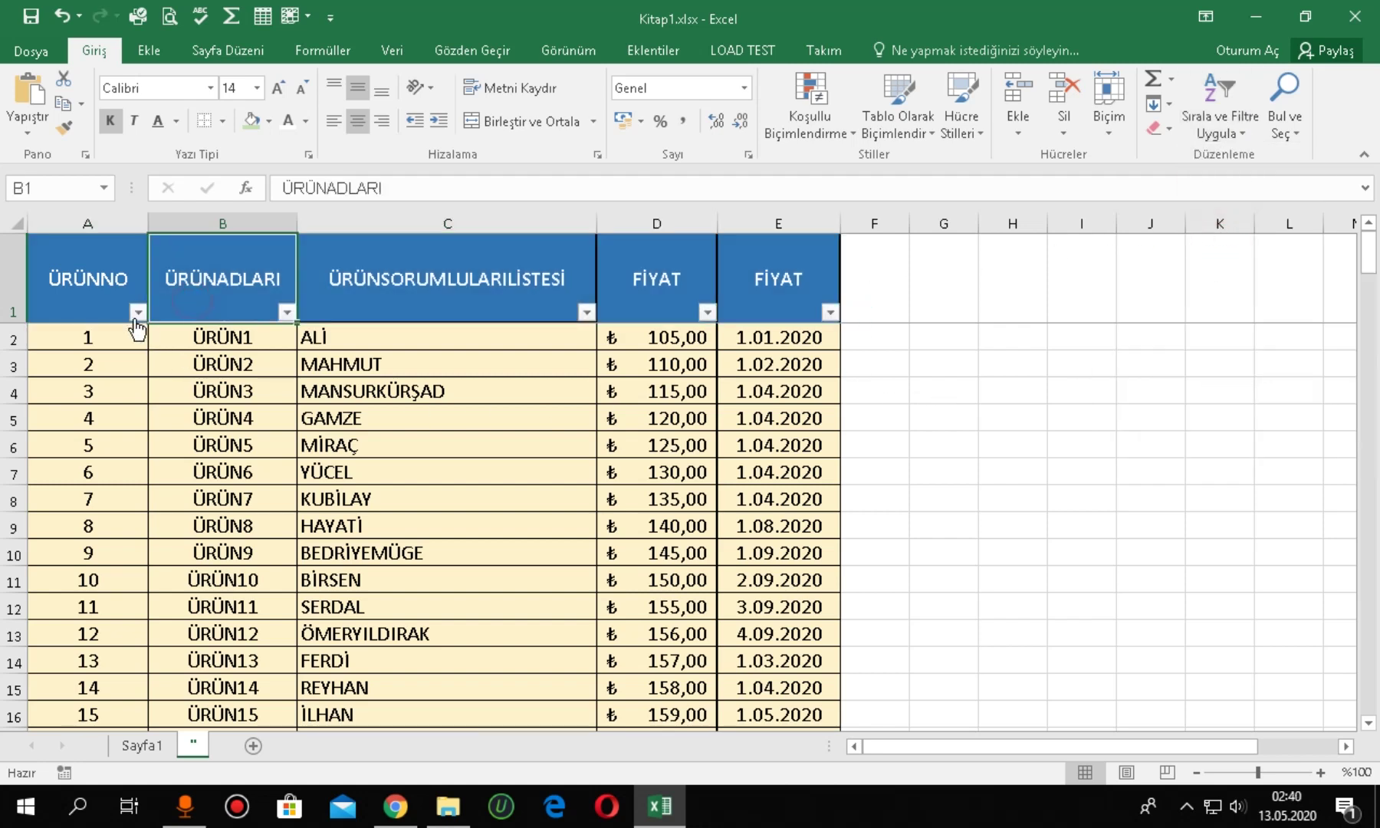
pyautogui.click(114, 299)
pyautogui.click(199, 287)
pyautogui.click(375, 284)
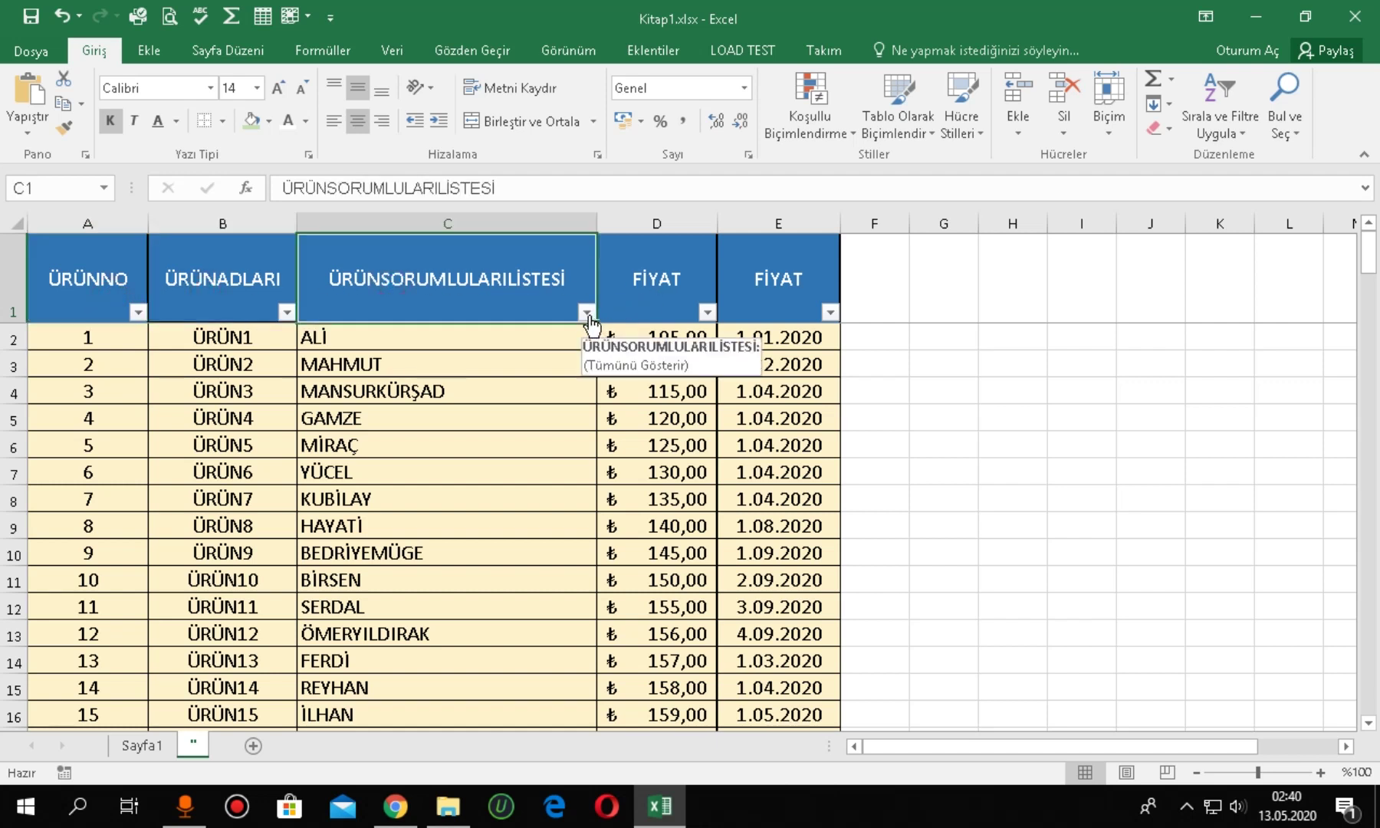
pyautogui.click(91, 279)
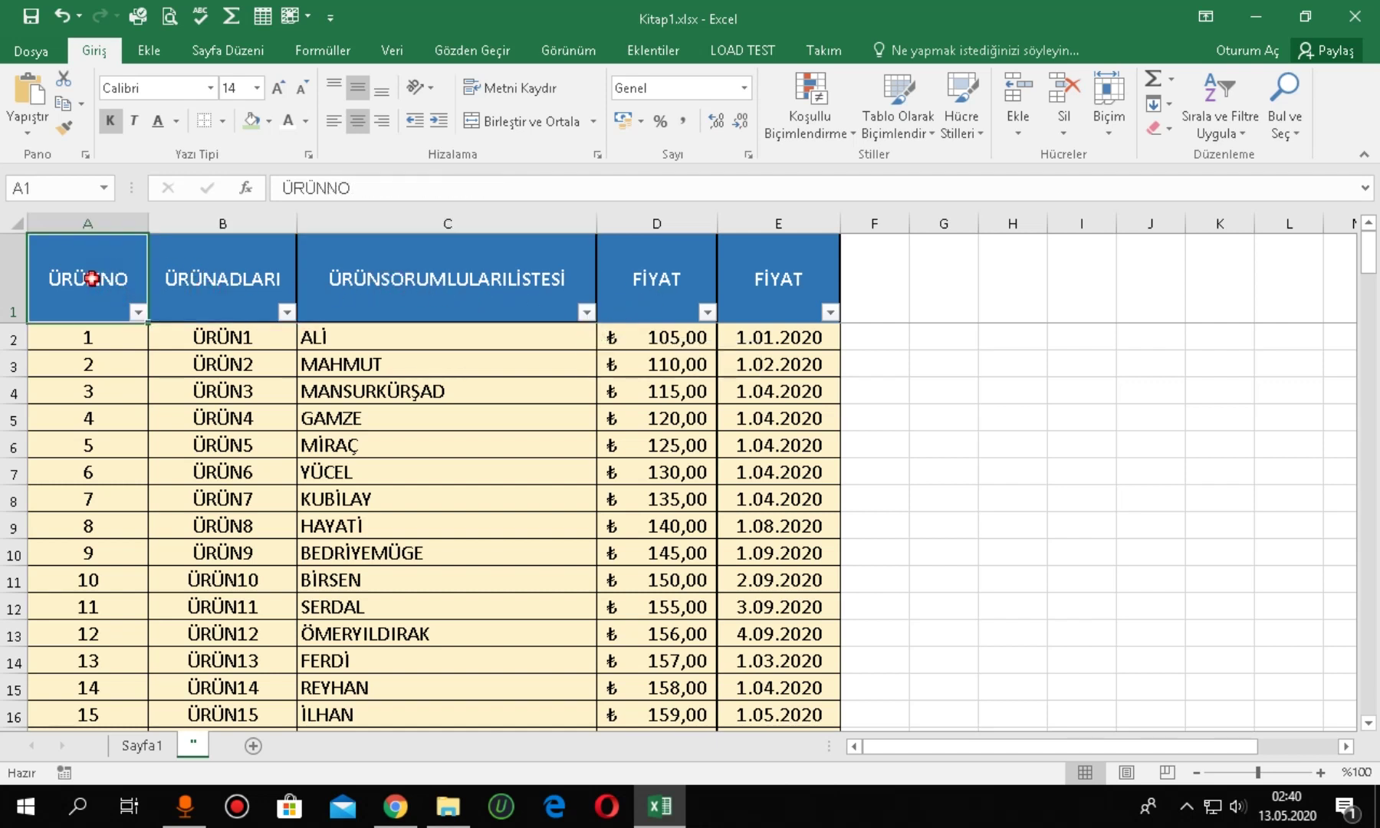
pyautogui.click(206, 282)
pyautogui.click(444, 275)
pyautogui.click(664, 285)
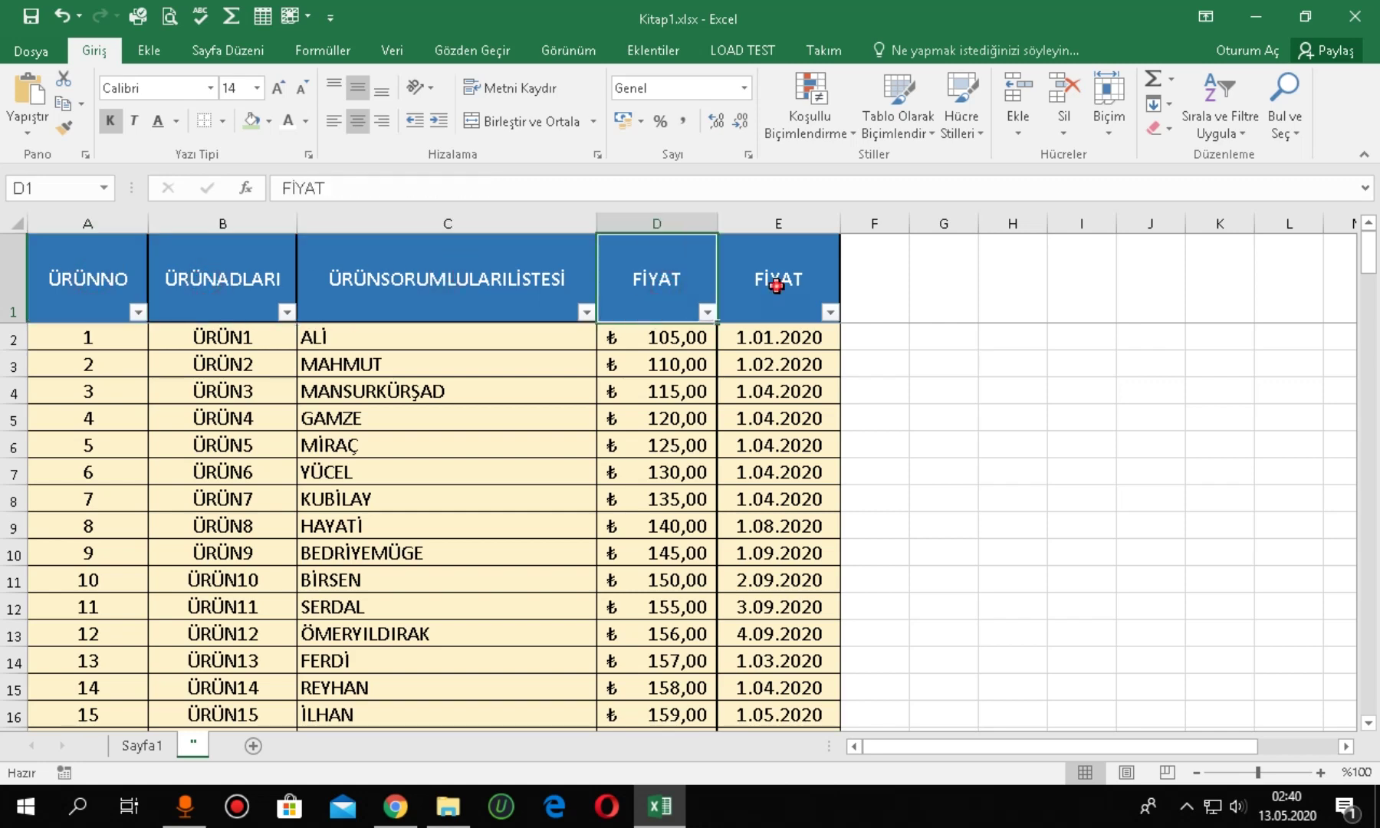
pyautogui.click(777, 286)
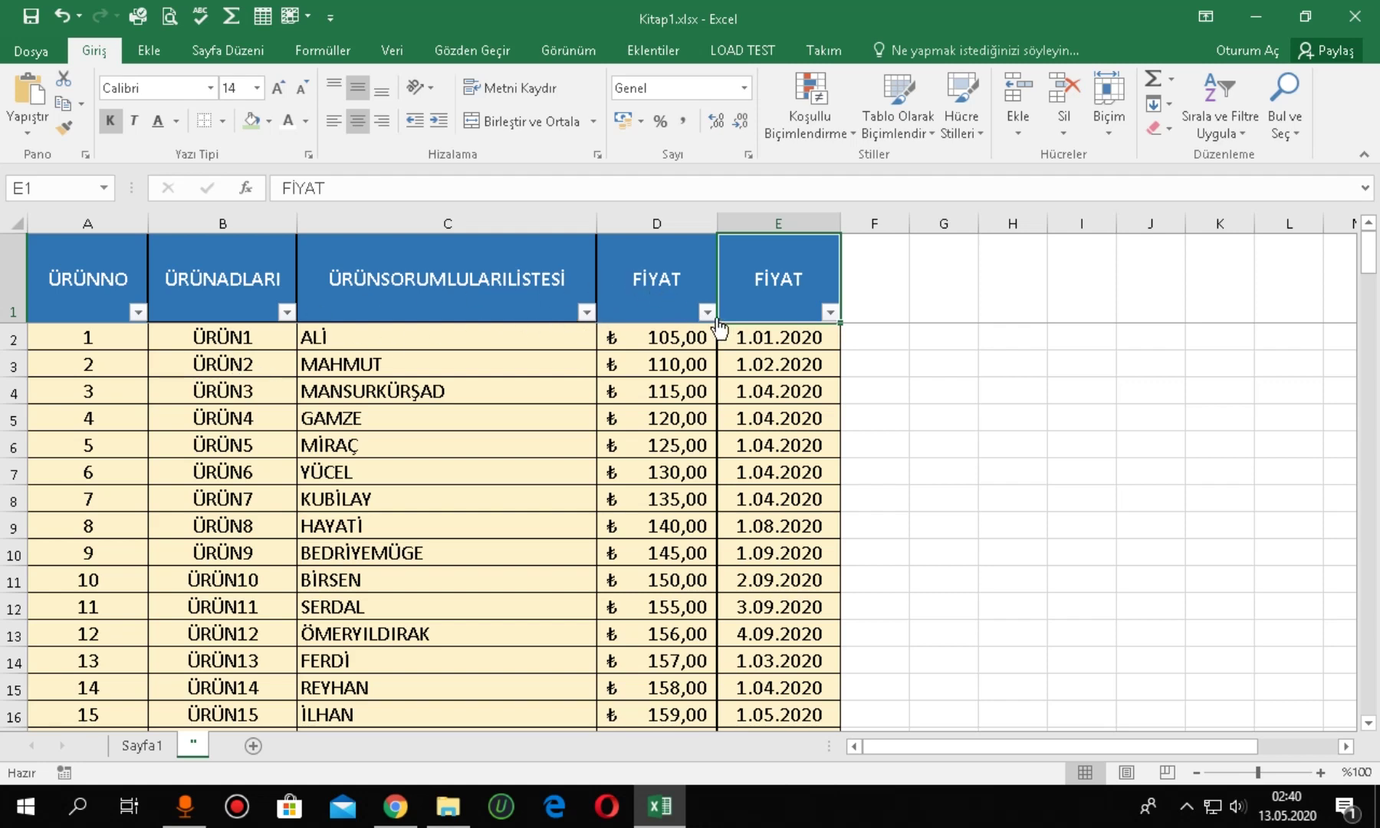
# - Filter the date column to Ocak (January) only and select the six filtered rows
pyautogui.click(830, 312)
pyautogui.scroll(-1, 693, 573)
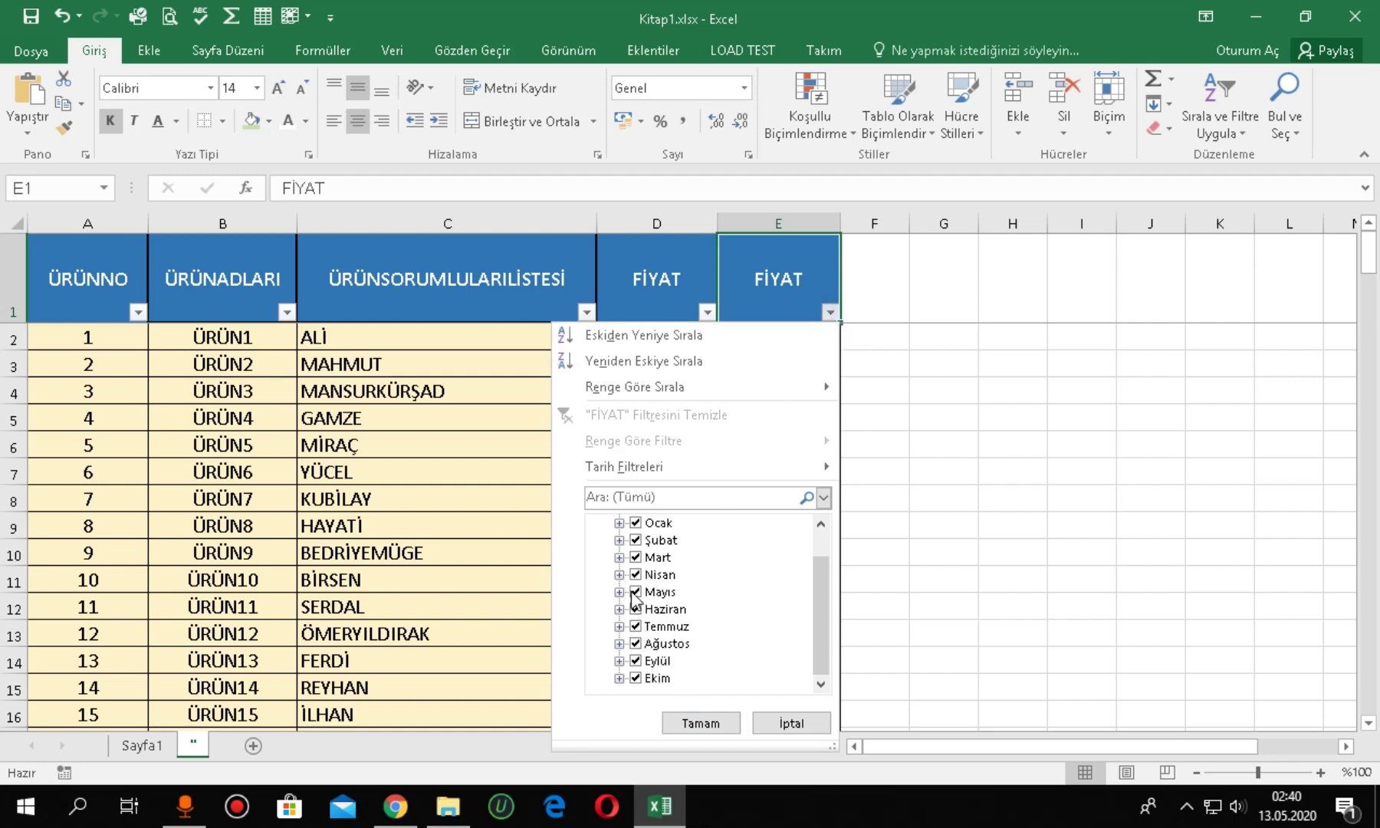
pyautogui.scroll(1, 641, 536)
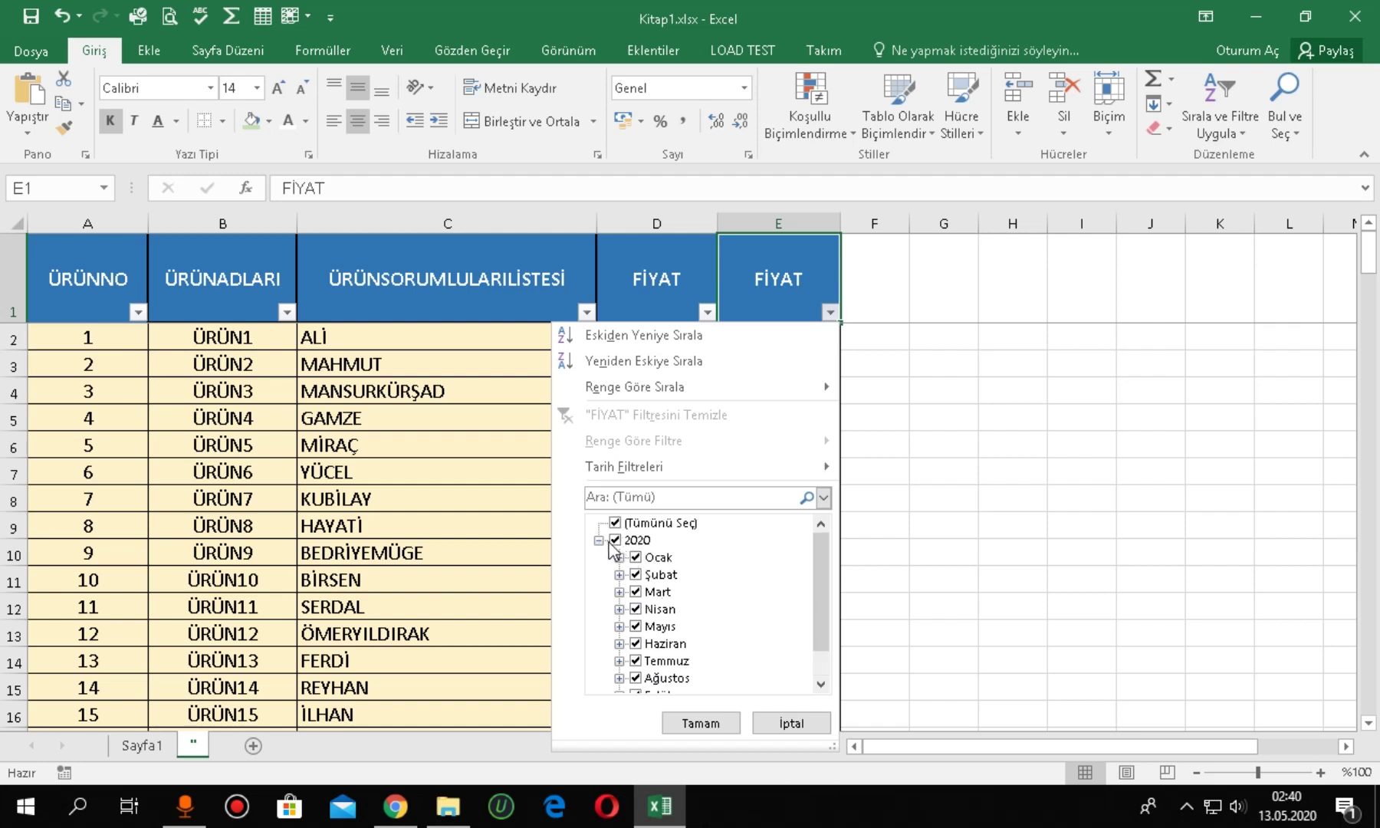
pyautogui.click(614, 541)
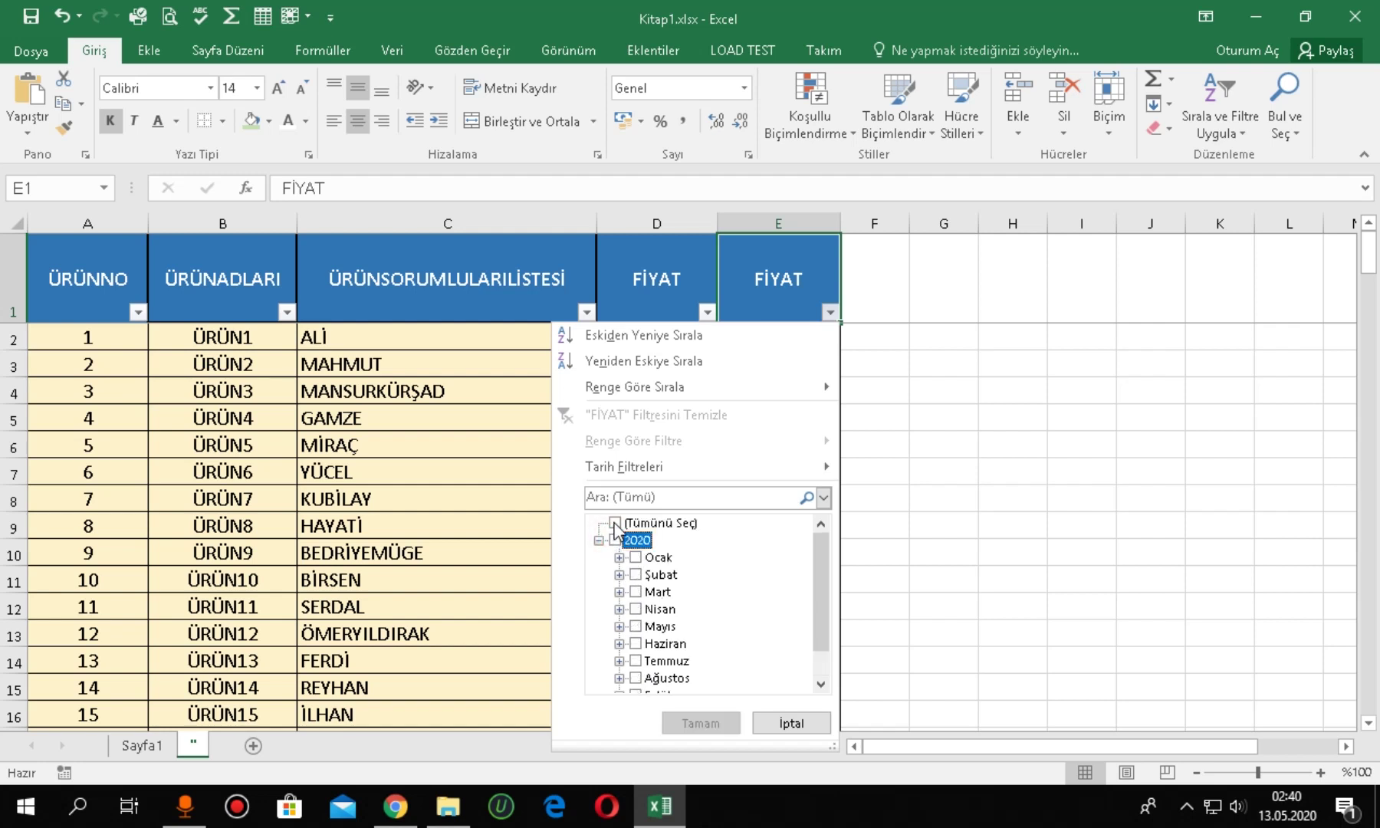
pyautogui.click(615, 524)
pyautogui.click(615, 524)
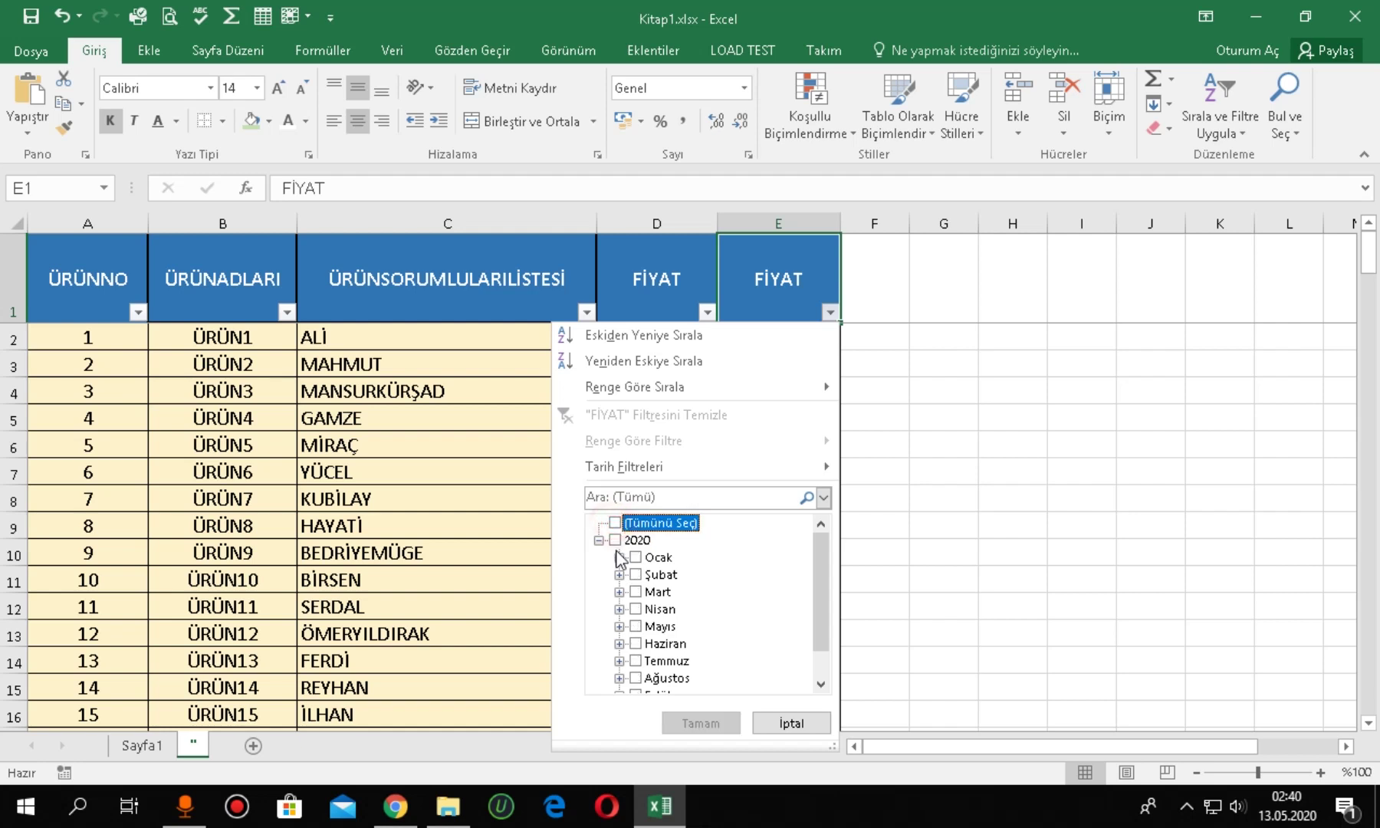
pyautogui.click(636, 557)
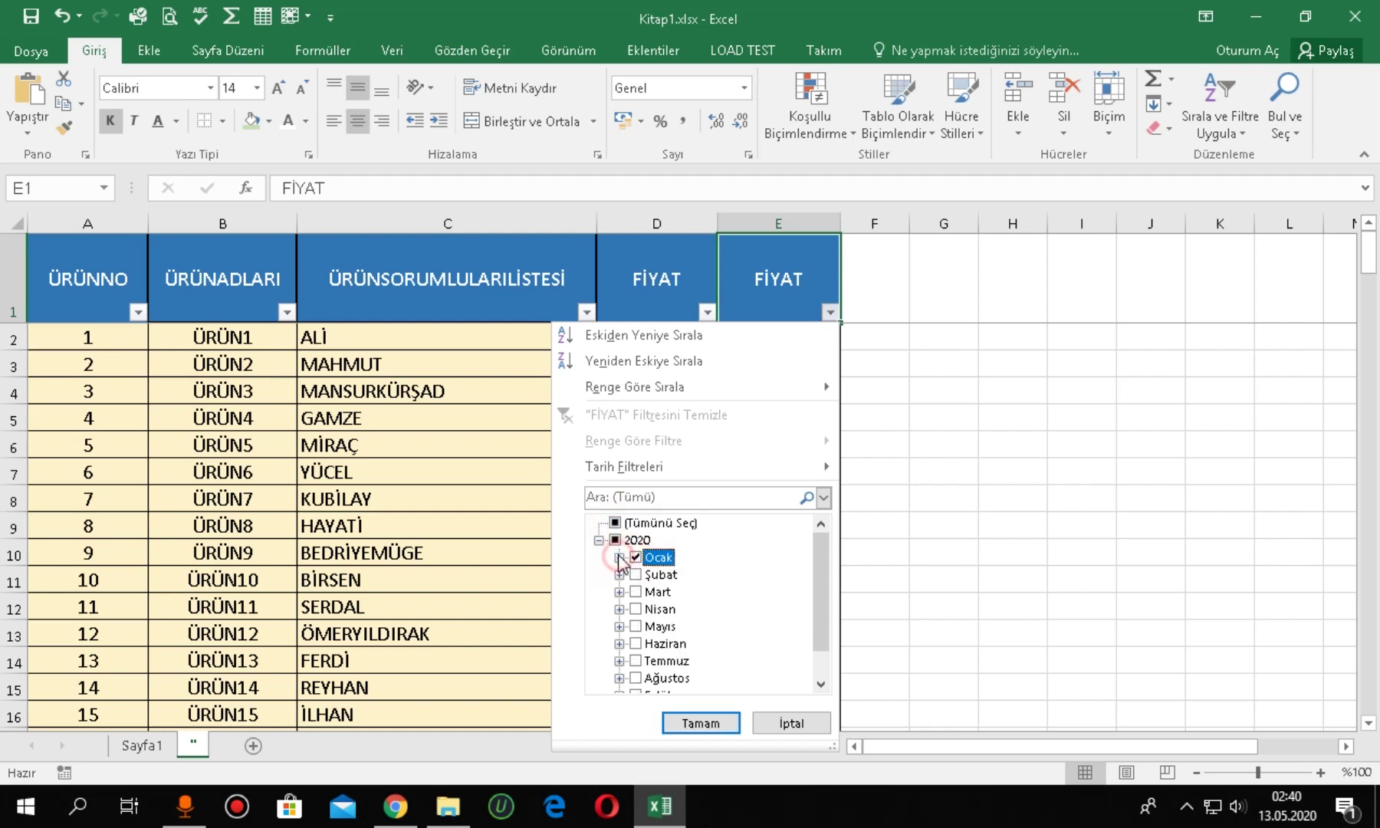
pyautogui.click(700, 723)
pyautogui.moveTo(805, 341); pyautogui.dragTo(146, 449)
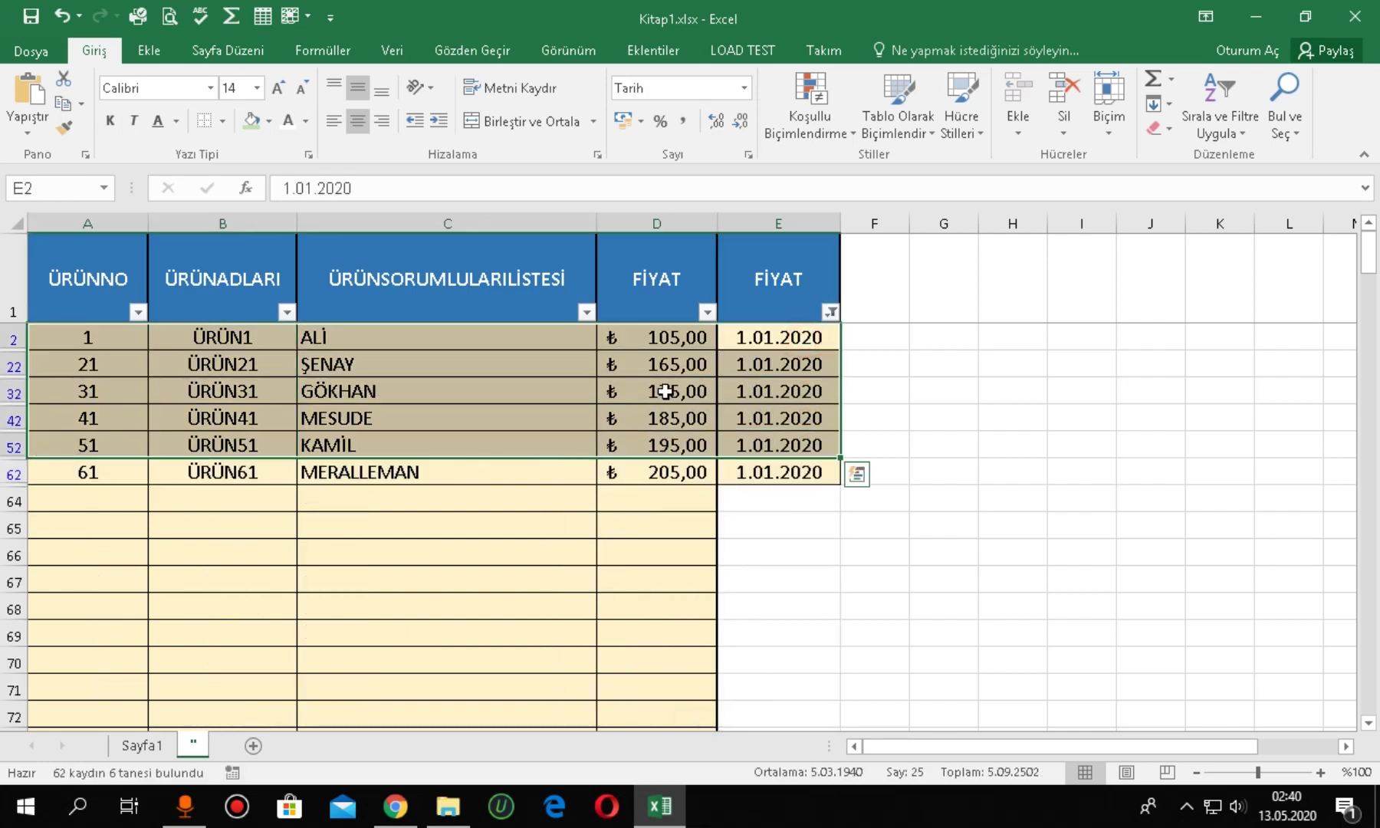
pyautogui.moveTo(790, 332); pyautogui.dragTo(358, 470)
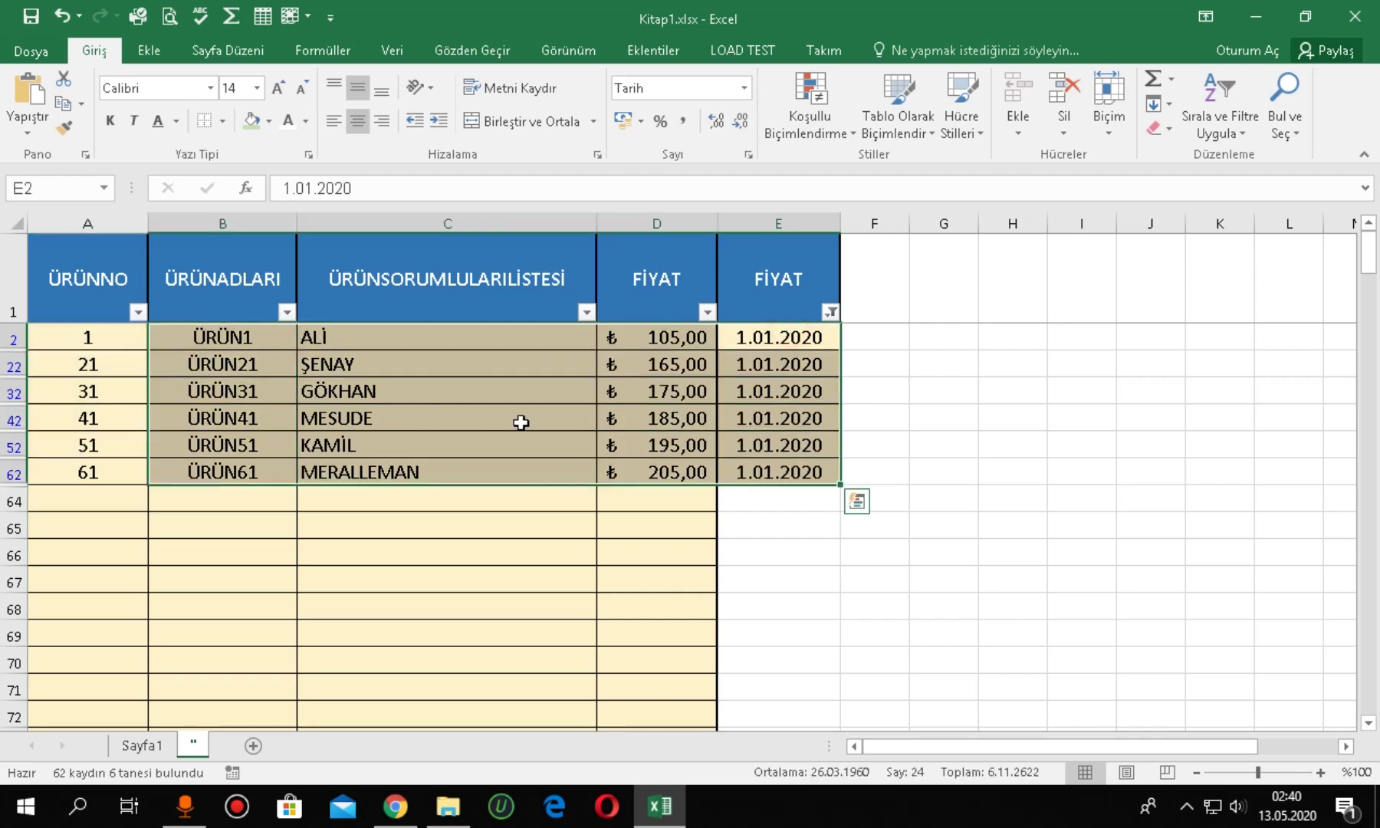
# - Filter the price column to only ₺185,00 and ₺205,00
pyautogui.click(755, 391)
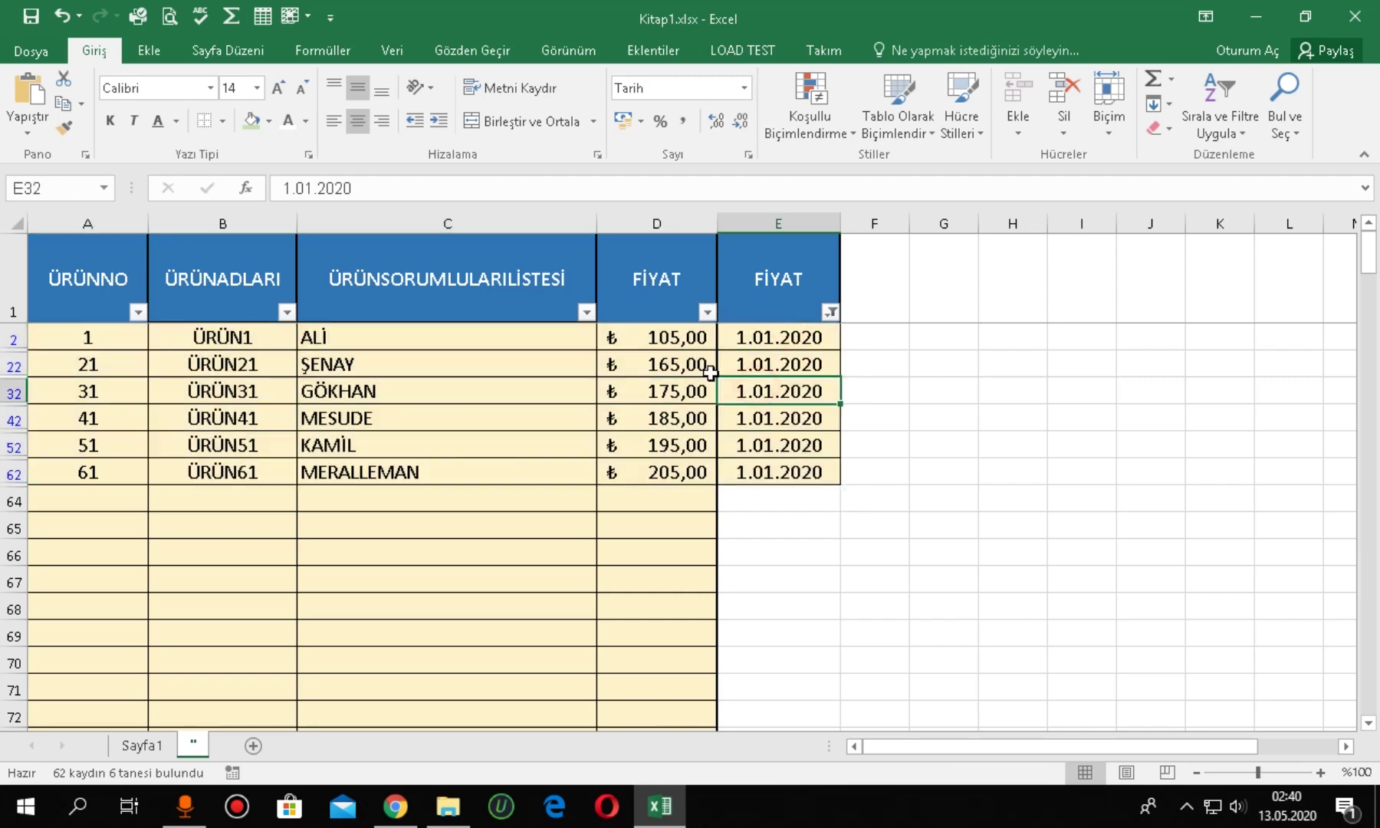
pyautogui.click(707, 312)
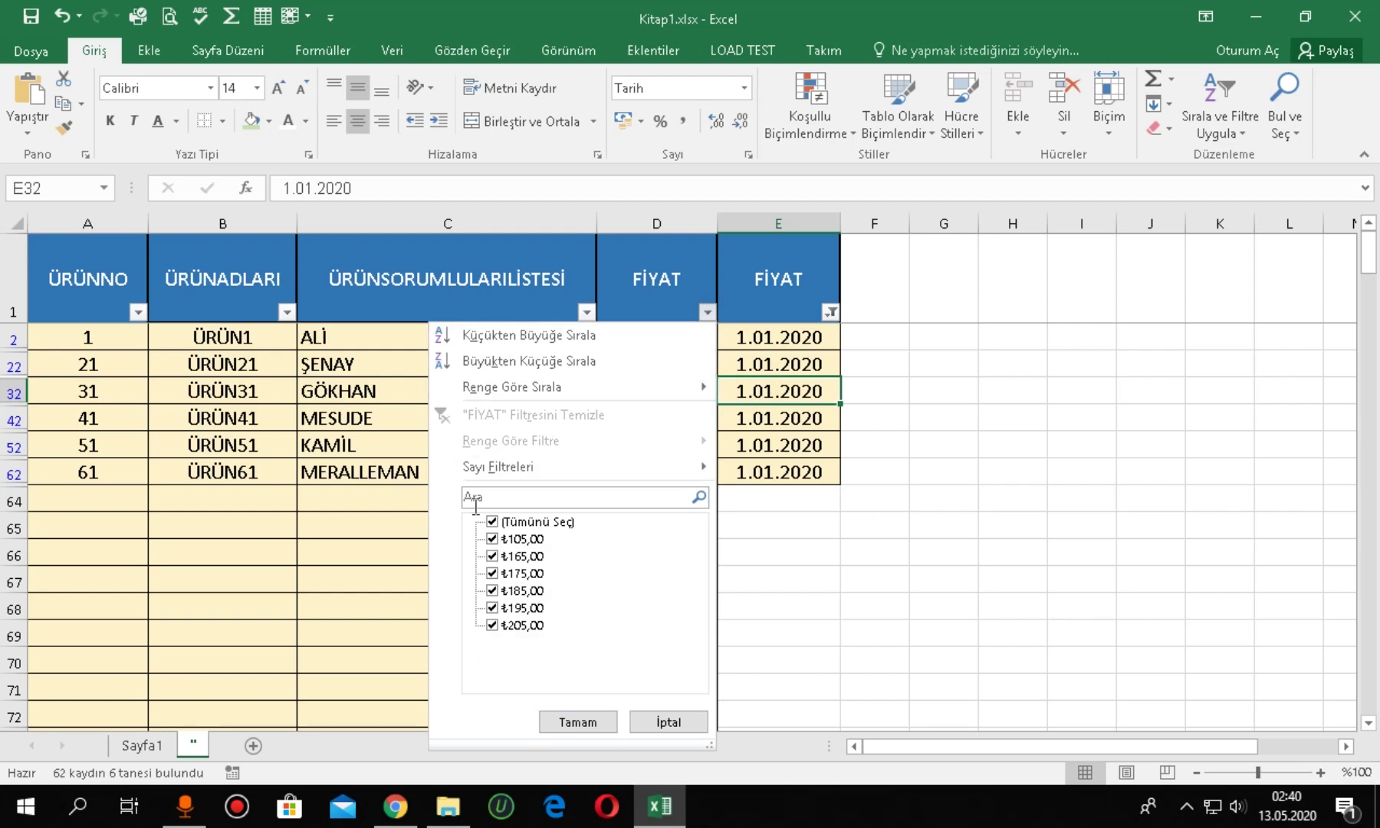
pyautogui.moveTo(560, 467)
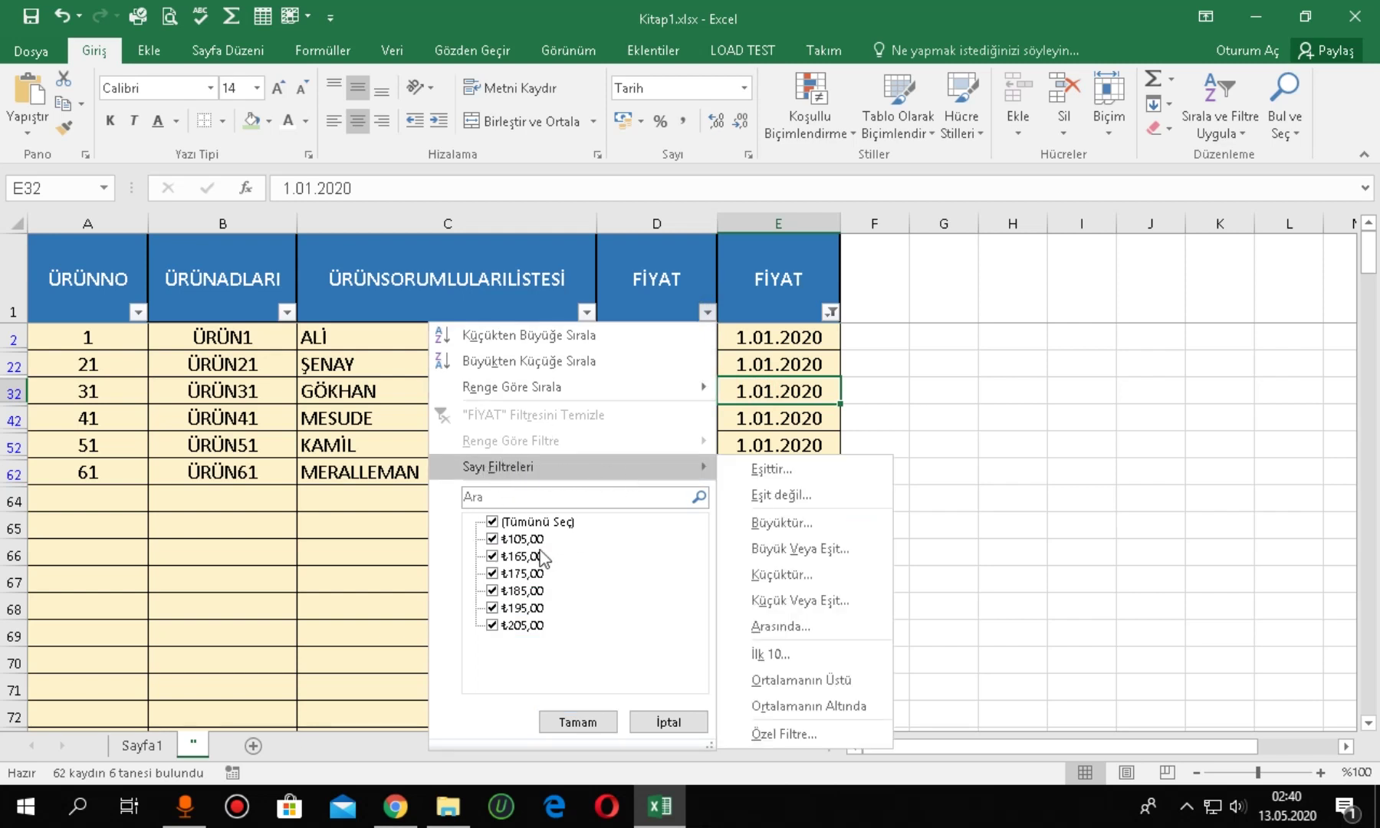
pyautogui.click(492, 523)
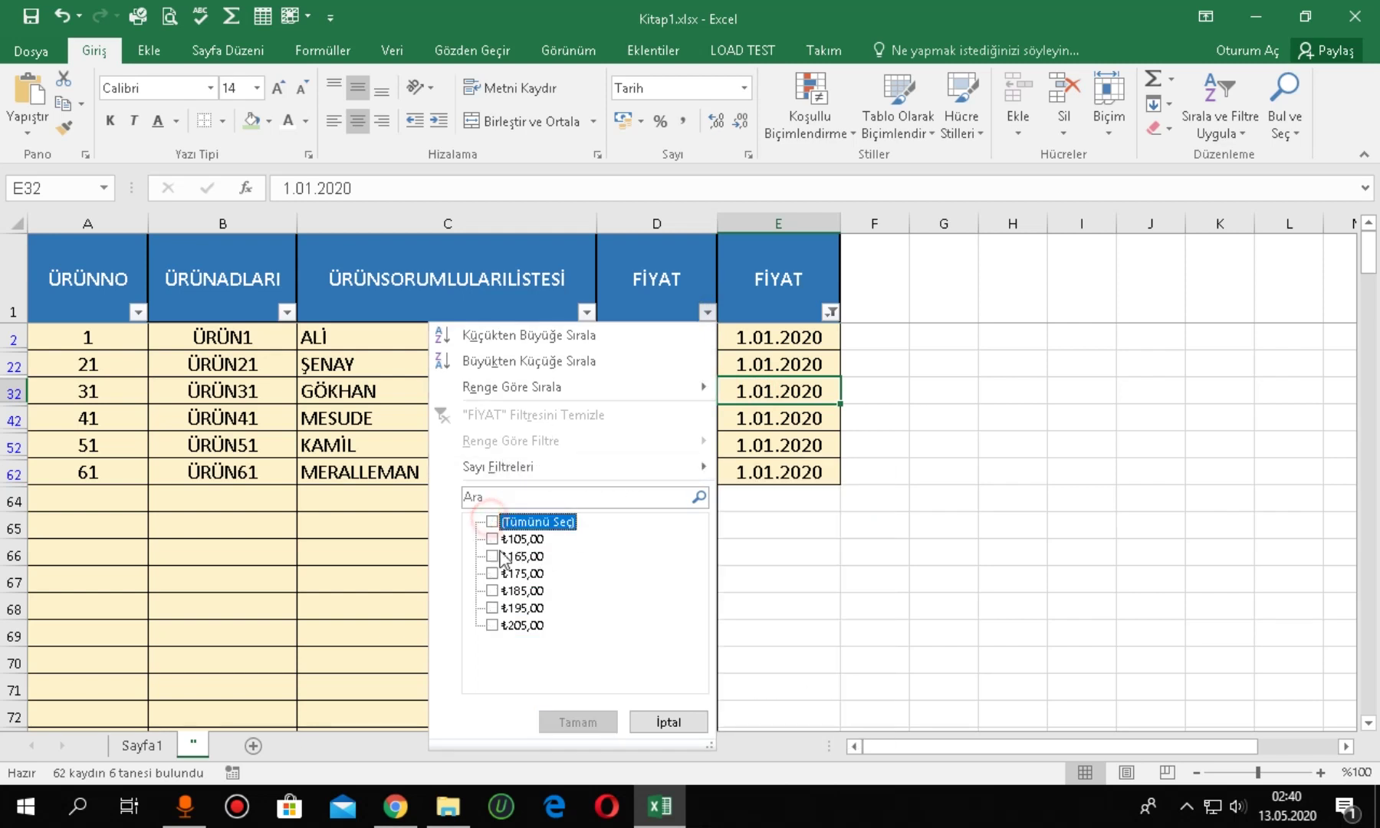
pyautogui.click(493, 591)
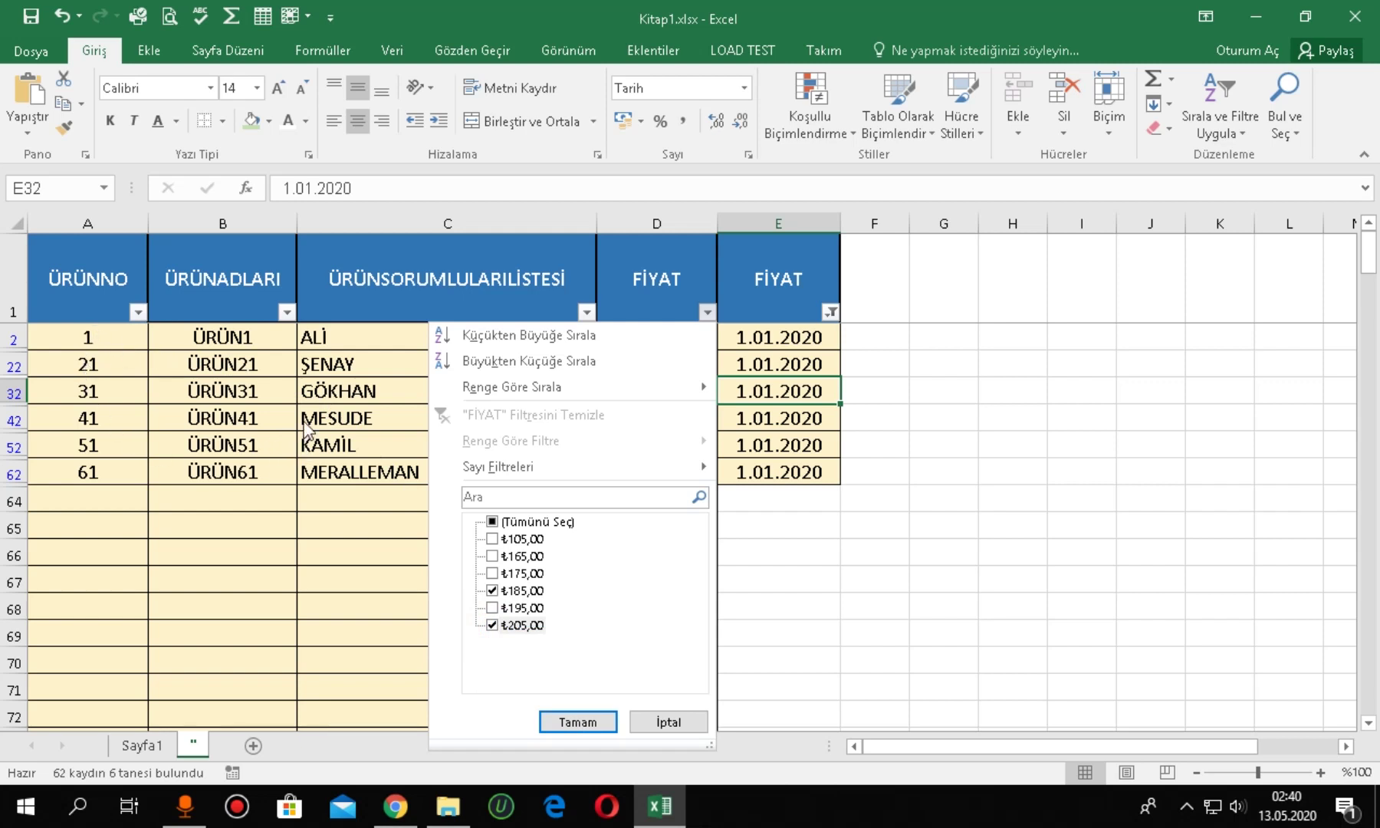
pyautogui.click(579, 722)
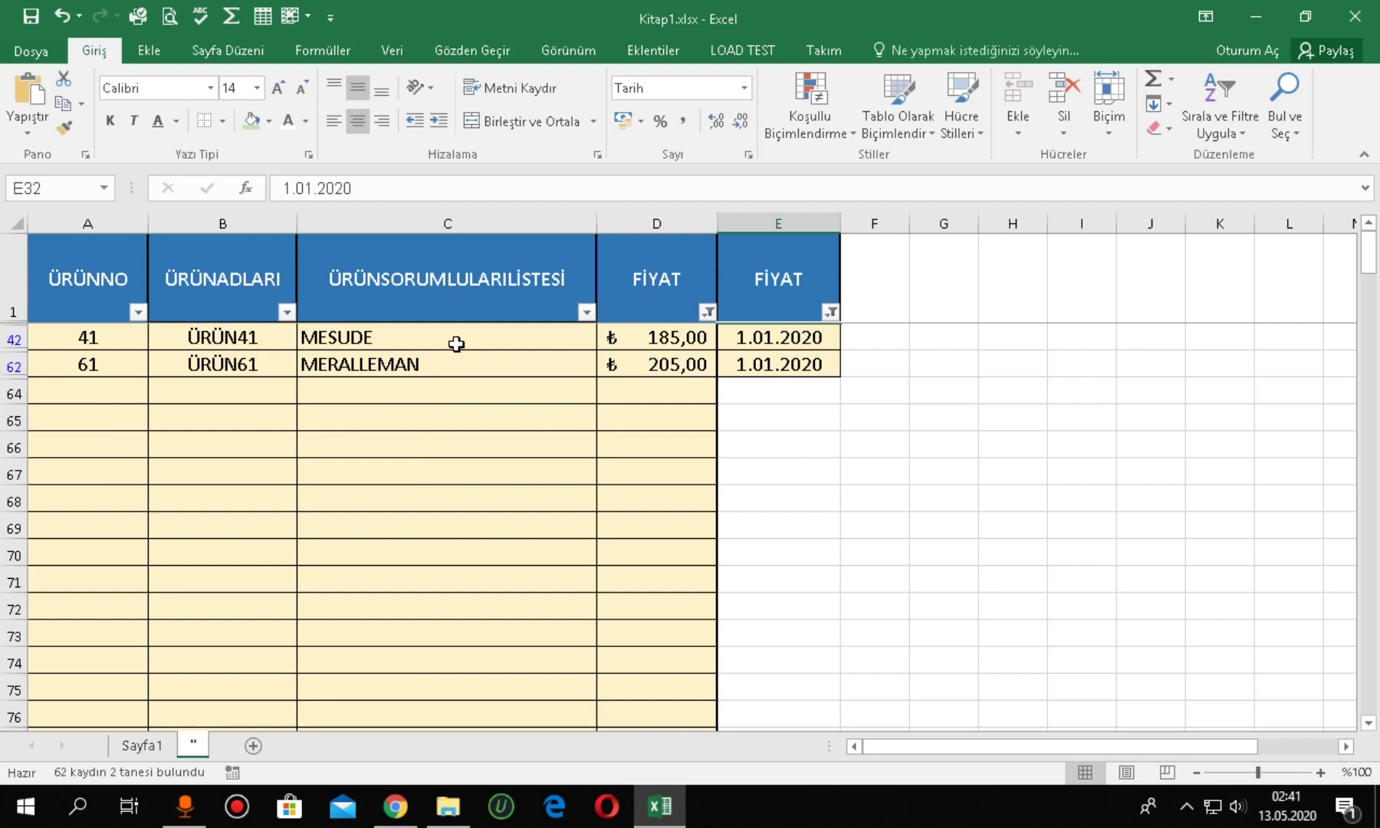
# - Re-check Tümünü Seç in the price filter so every January price shows
pyautogui.click(708, 313)
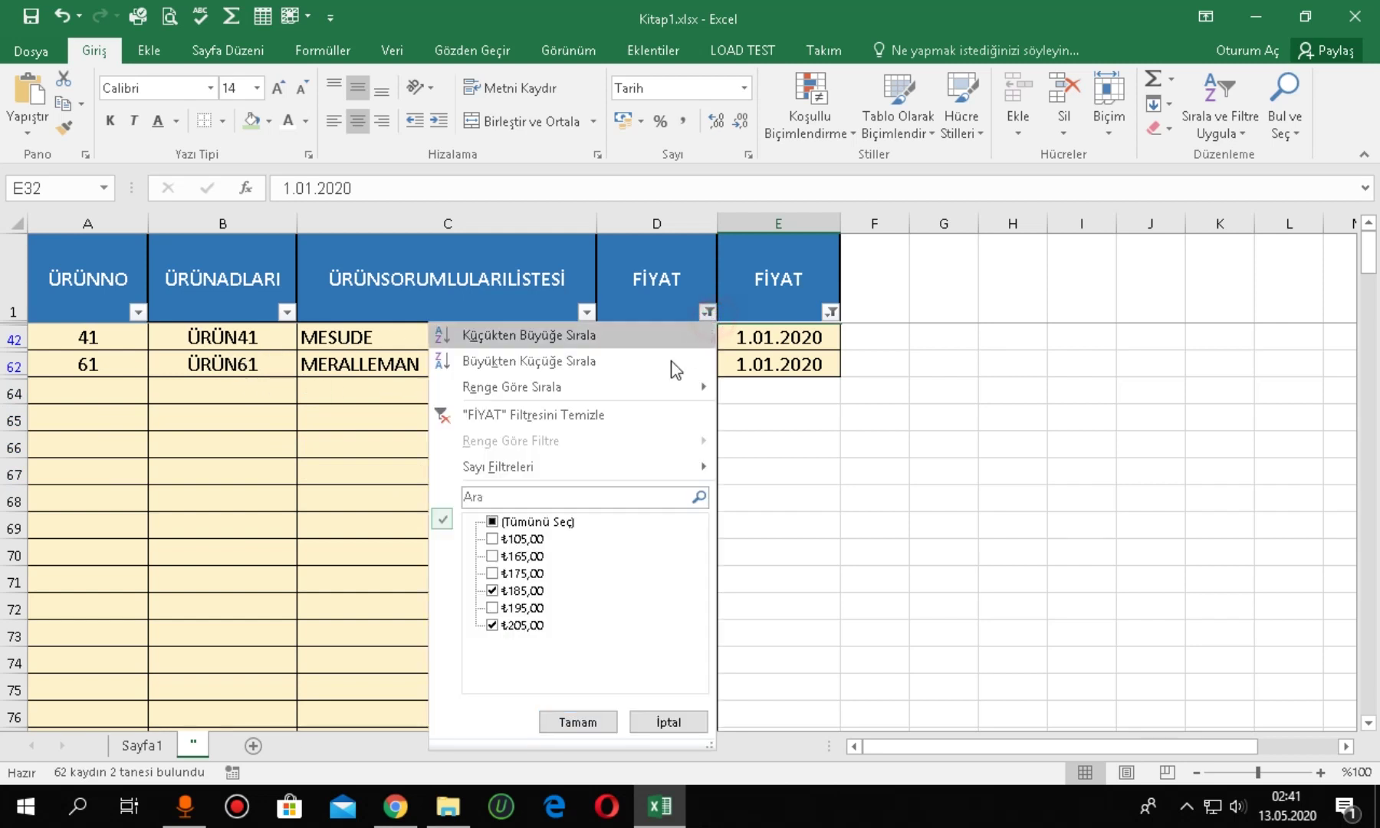
pyautogui.click(493, 591)
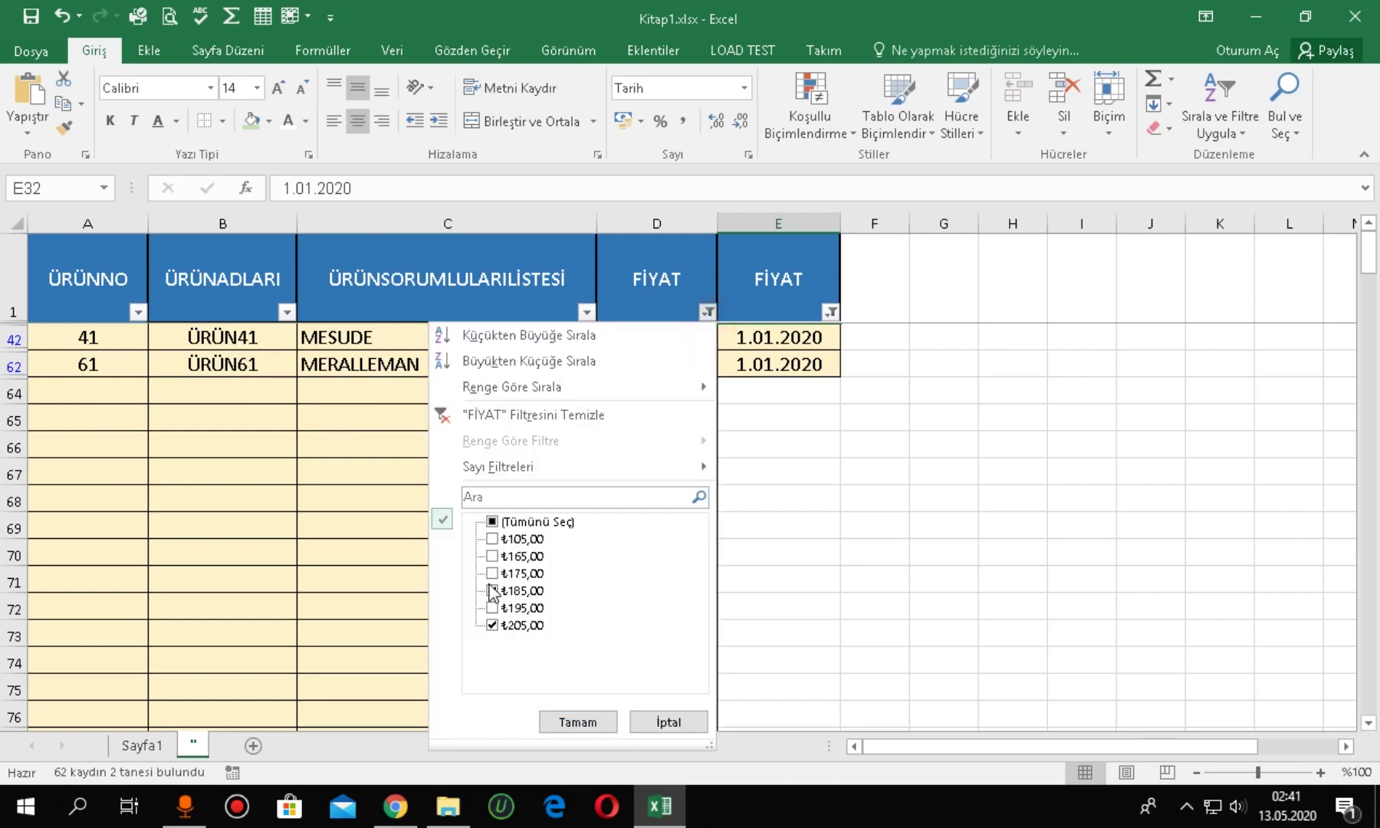
pyautogui.click(492, 591)
pyautogui.click(492, 625)
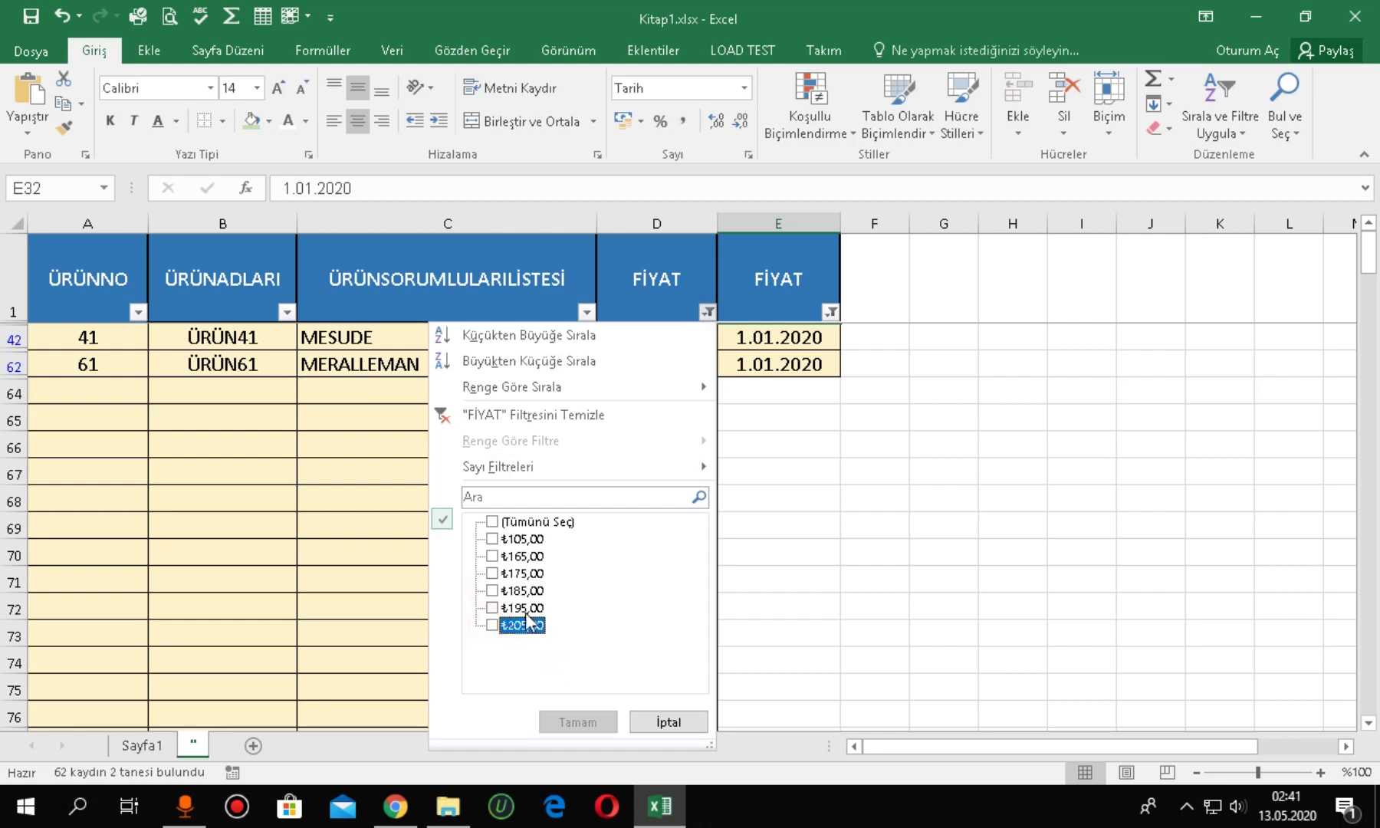
pyautogui.click(493, 523)
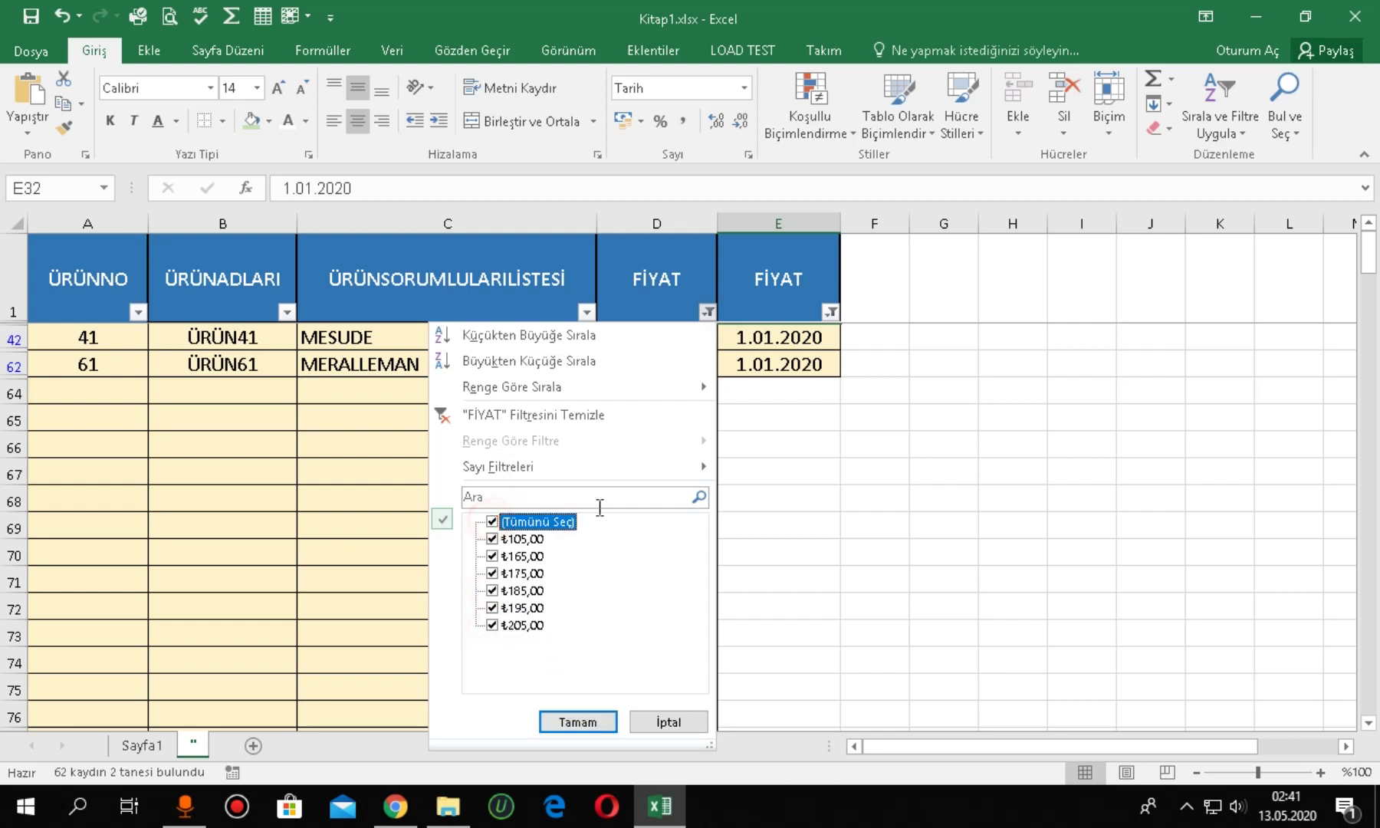
pyautogui.click(590, 722)
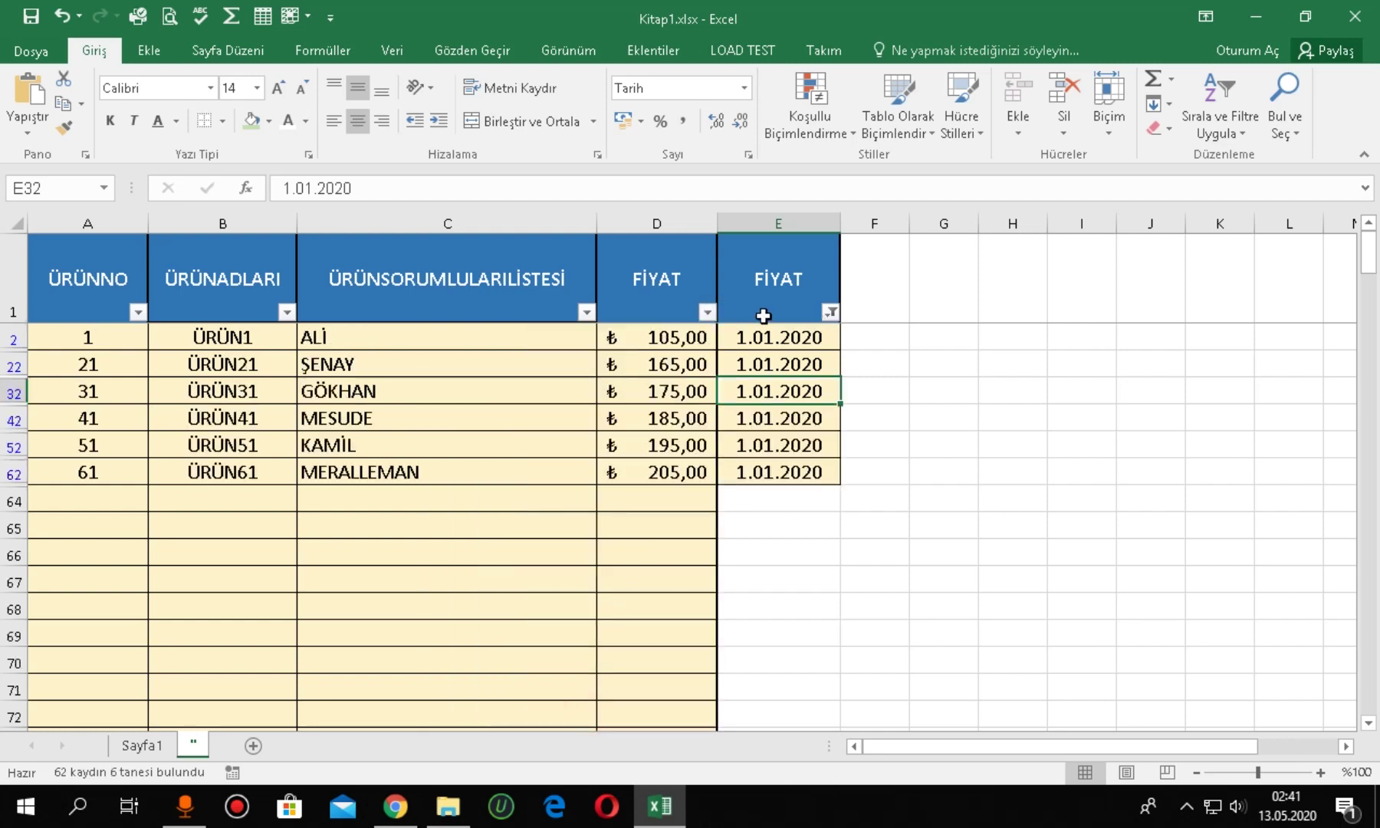
# - Apply a Büyük Veya Eşit 185 price filter and check the remaining prices
pyautogui.click(706, 312)
pyautogui.moveTo(572, 467)
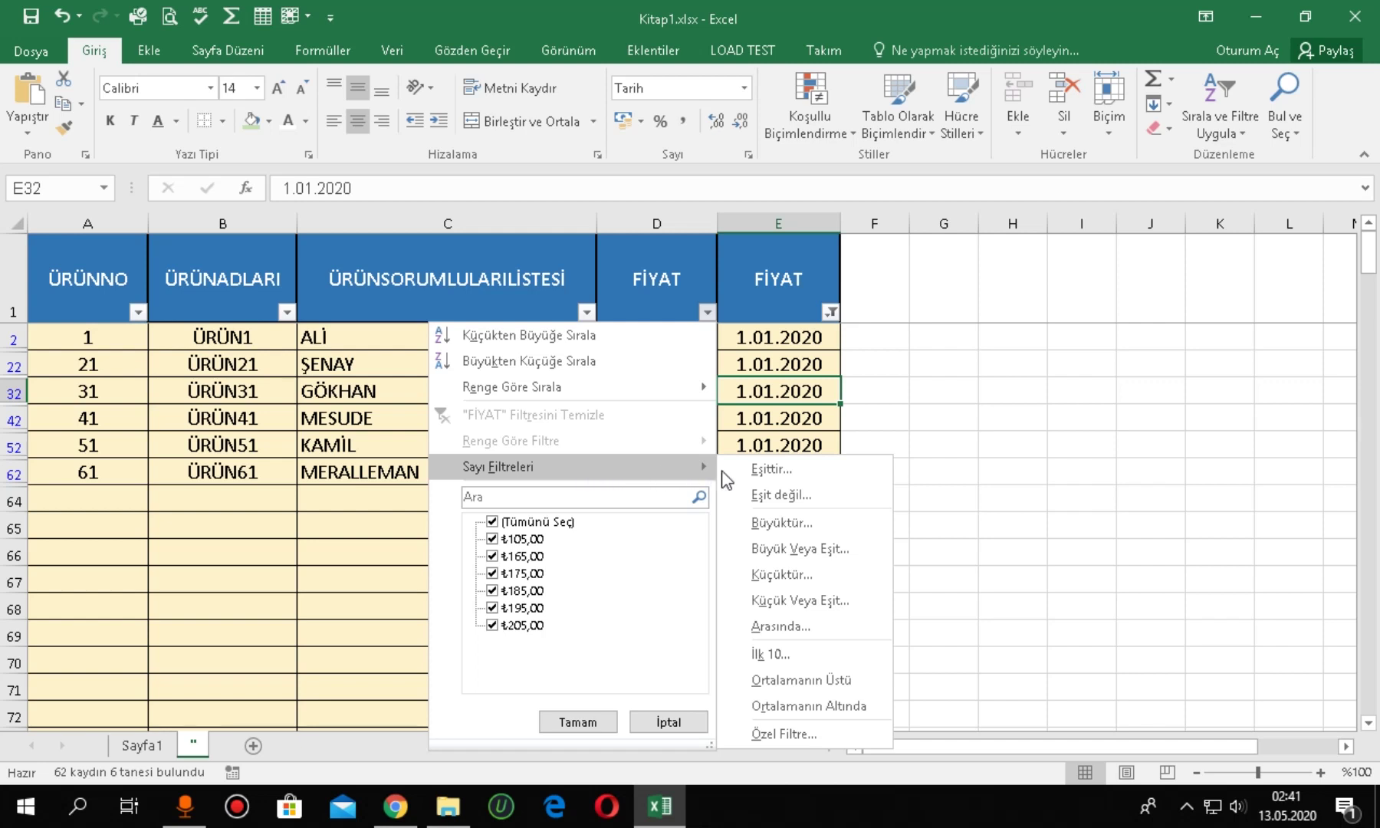
pyautogui.click(797, 549)
pyautogui.write('185')
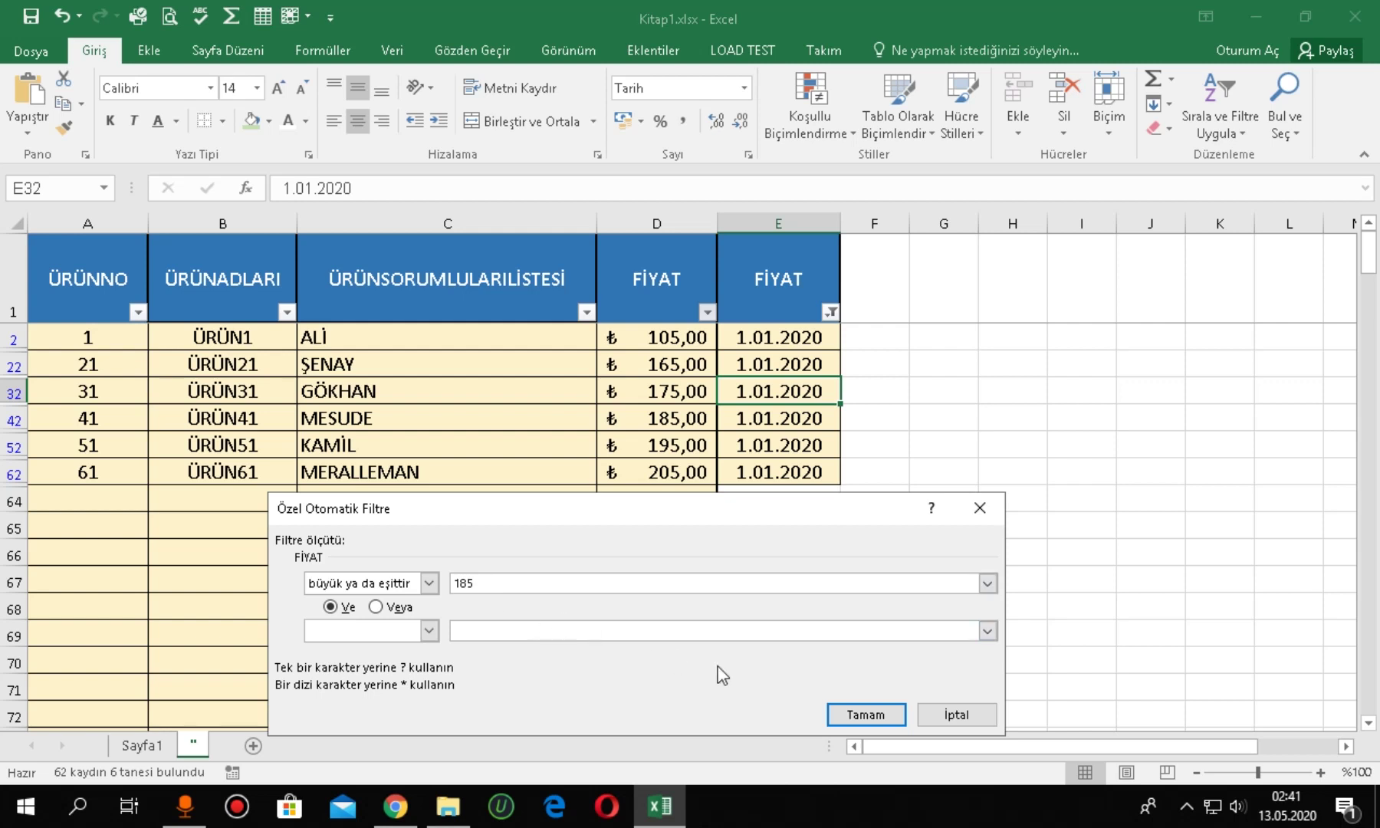
pyautogui.click(867, 715)
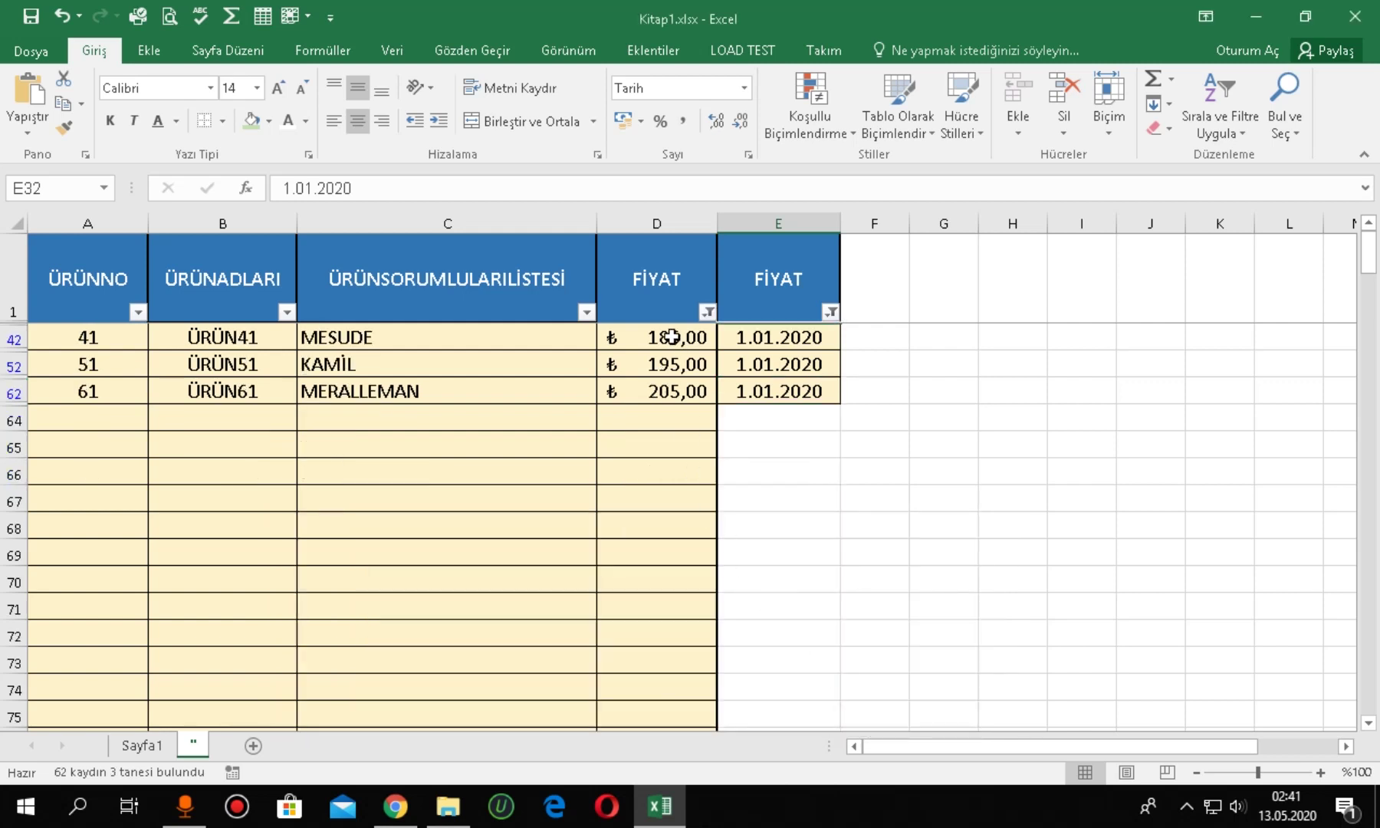
pyautogui.click(668, 348)
pyautogui.click(663, 367)
pyautogui.click(665, 395)
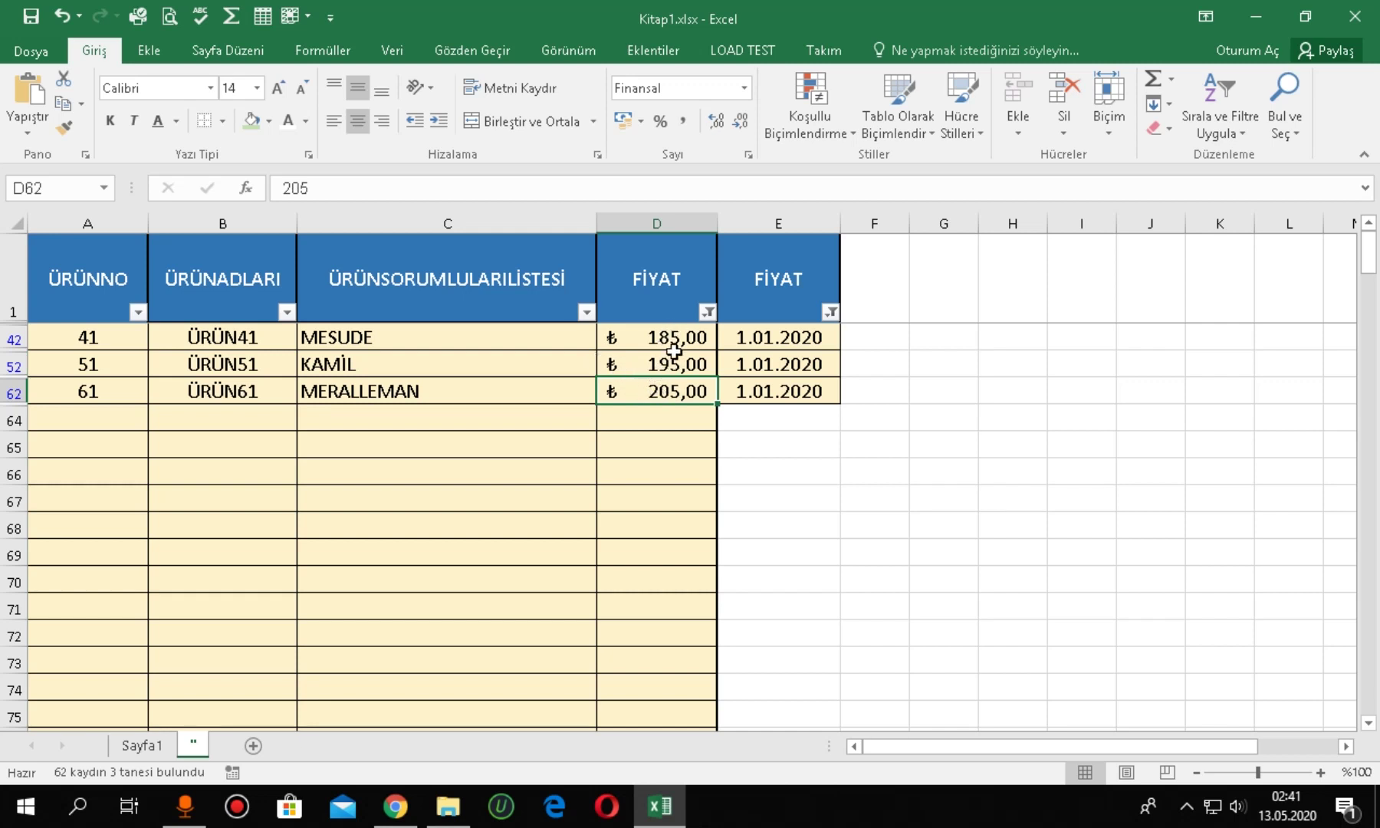
pyautogui.moveTo(90, 257); pyautogui.dragTo(759, 279)
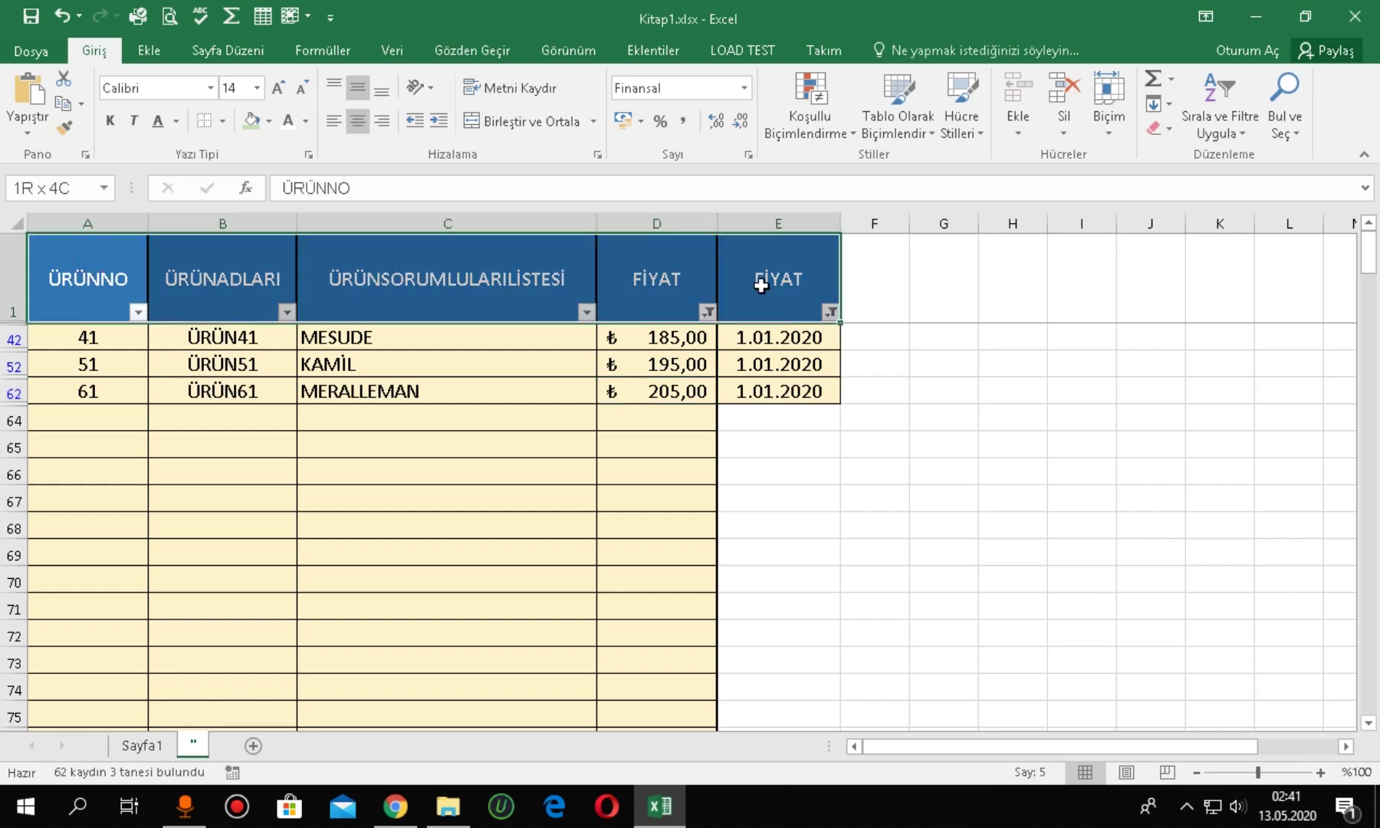
pyautogui.click(365, 338)
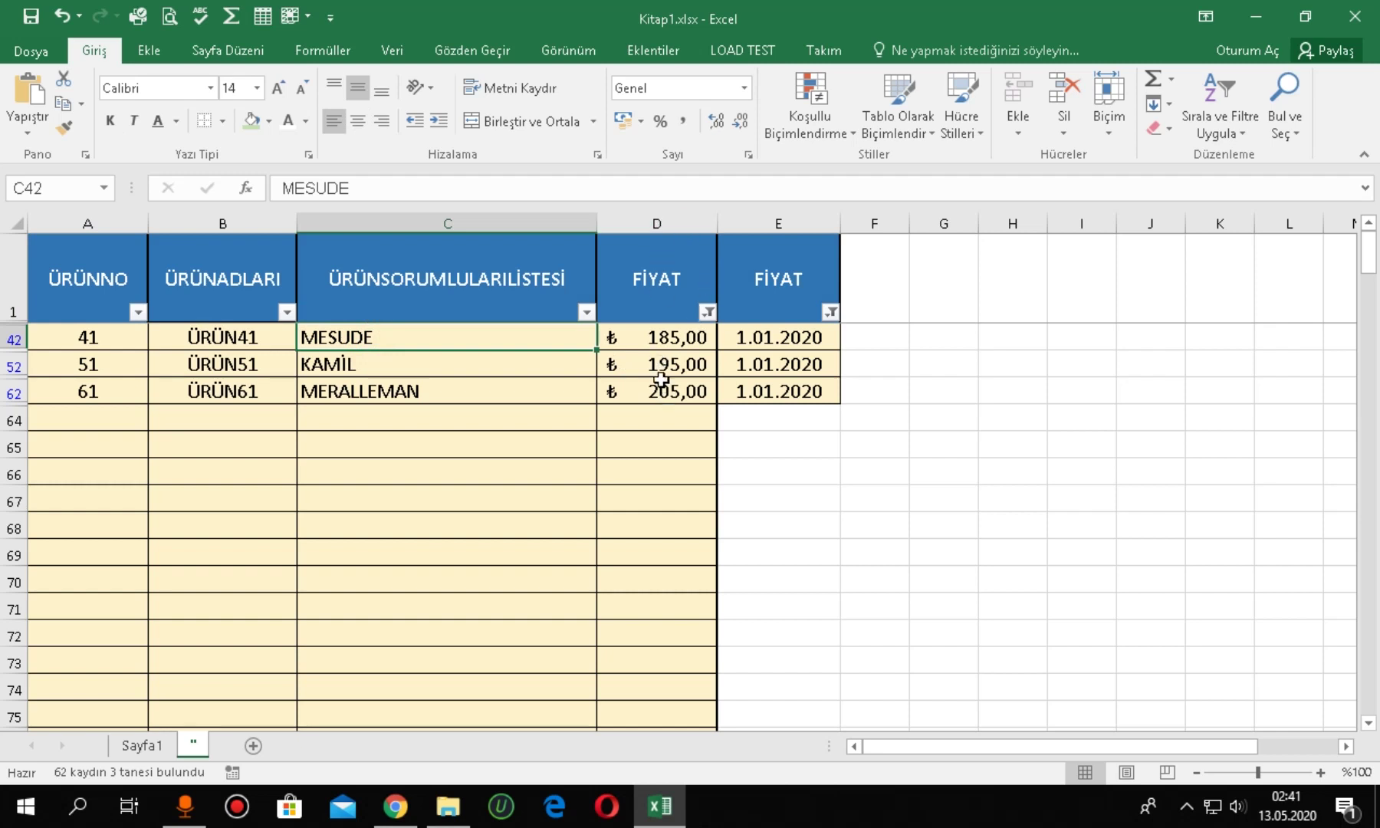
pyautogui.click(349, 365)
pyautogui.click(360, 391)
pyautogui.click(358, 344)
pyautogui.click(383, 393)
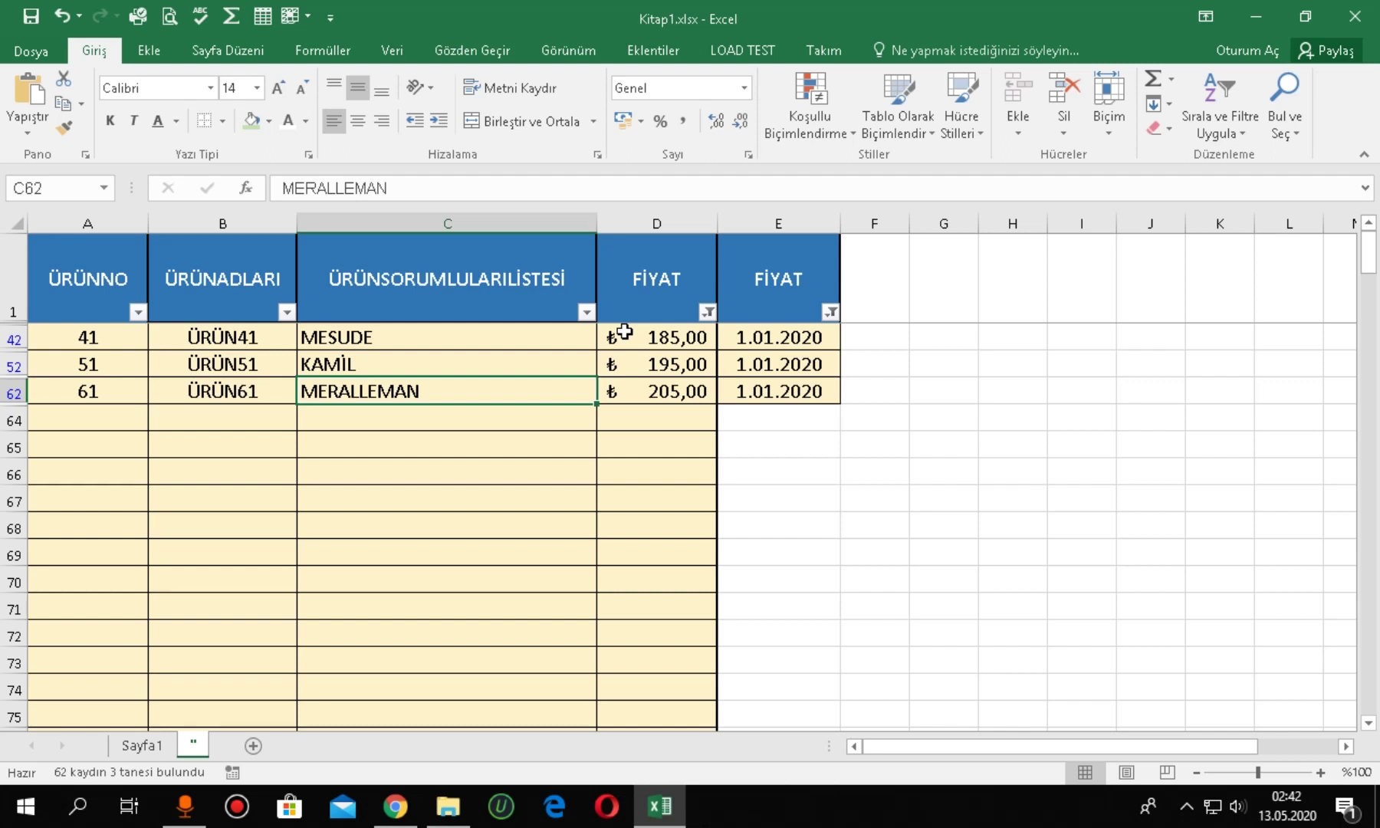
pyautogui.click(587, 312)
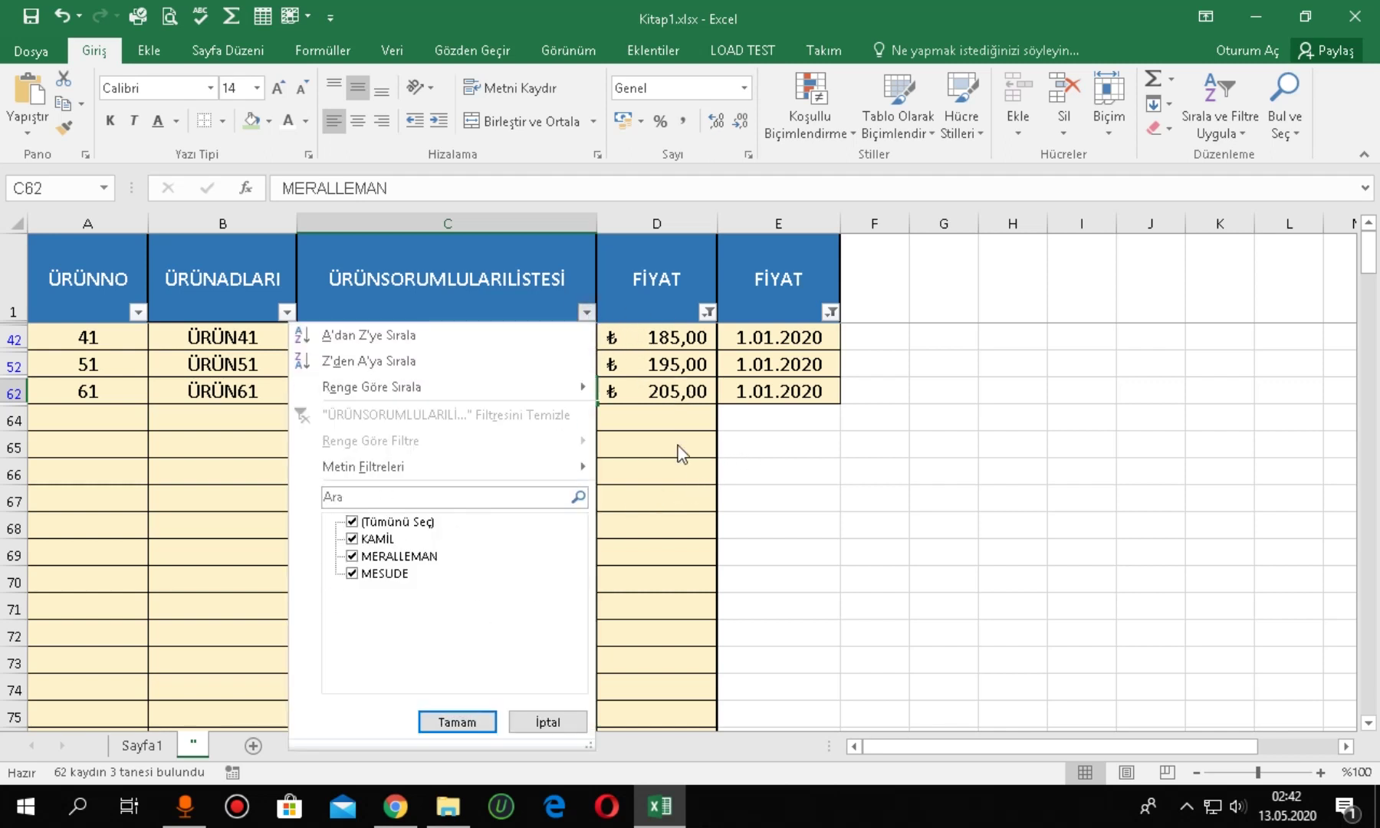
pyautogui.click(700, 419)
pyautogui.click(1239, 132)
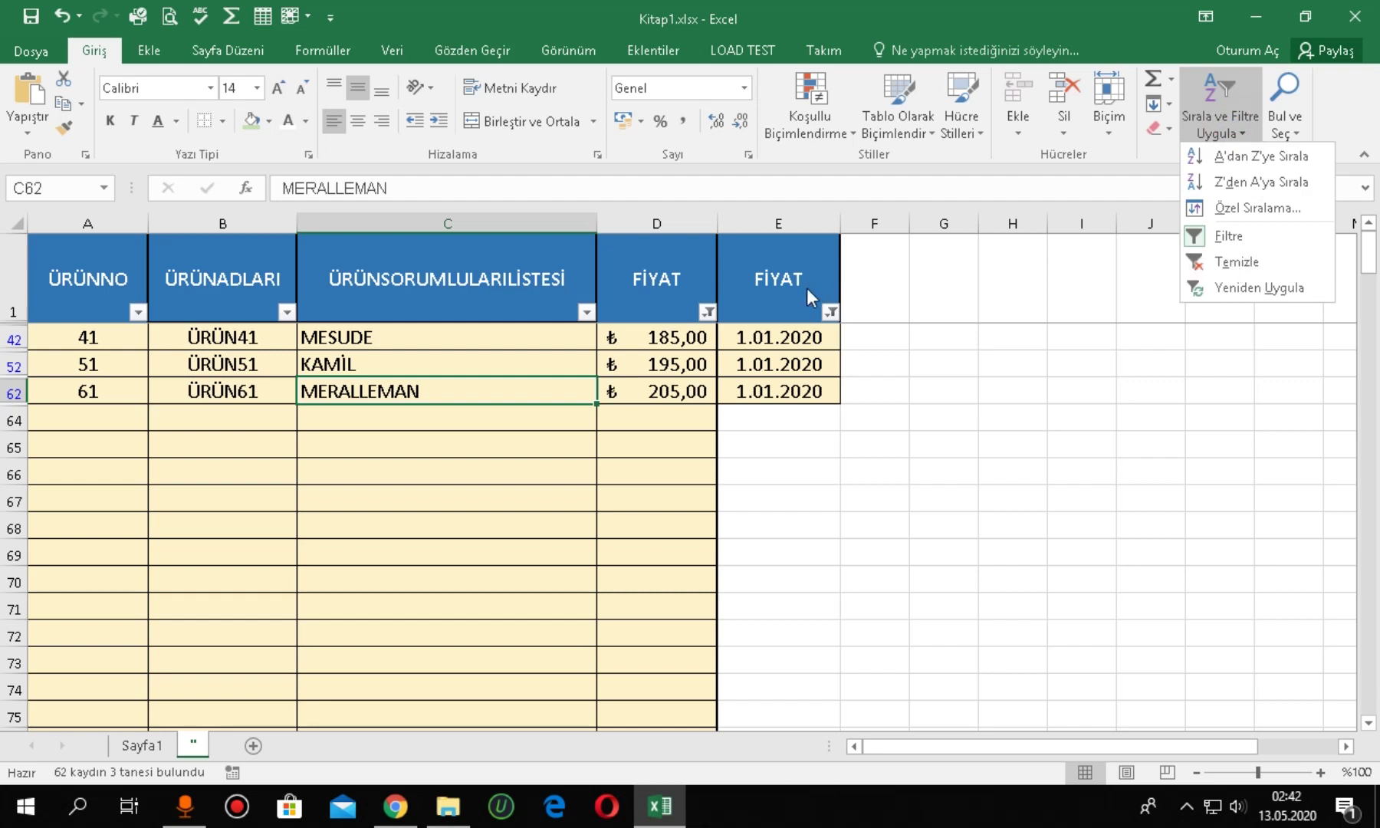
# - Clear the active date and price filters so all 62 products show again
pyautogui.click(705, 313)
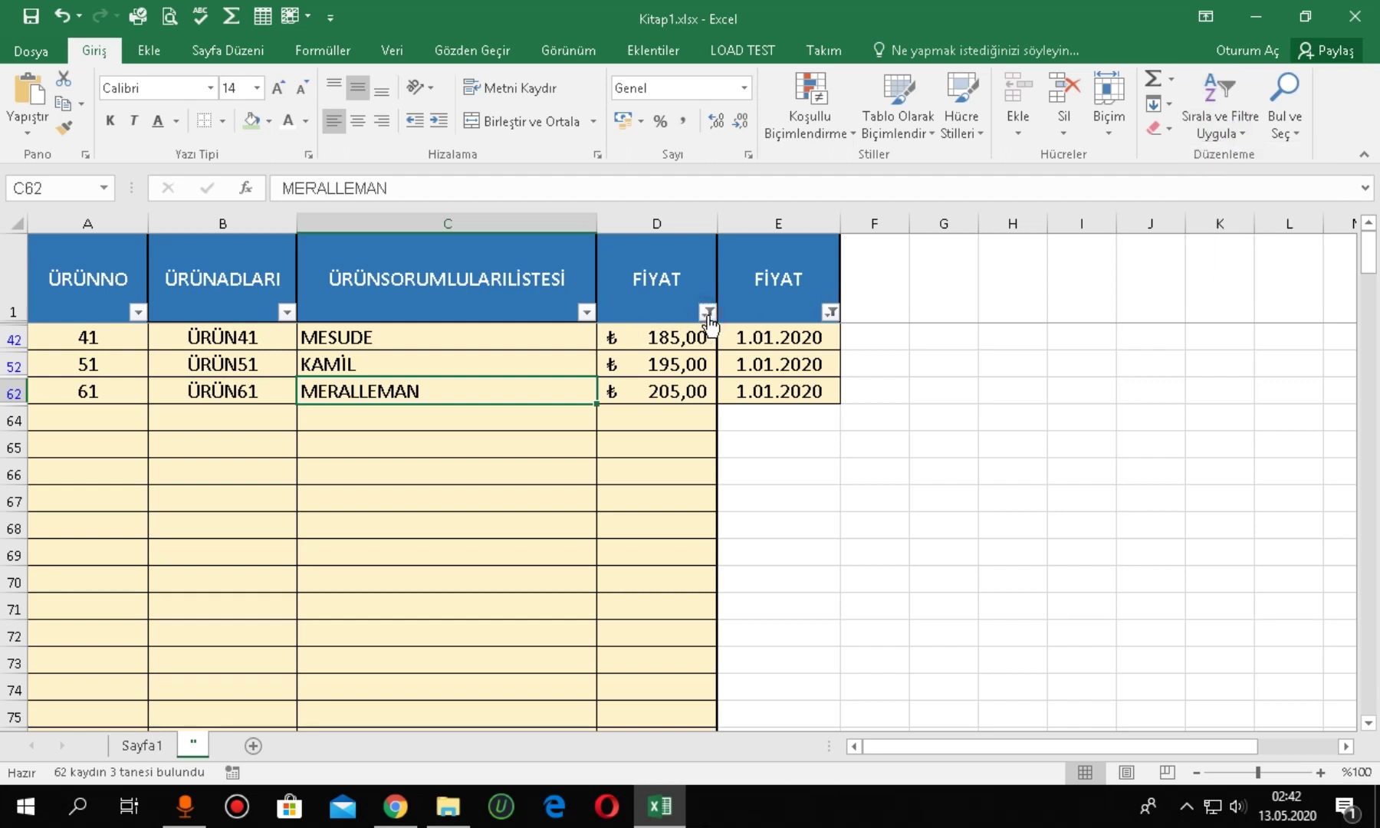
pyautogui.click(707, 315)
pyautogui.click(707, 314)
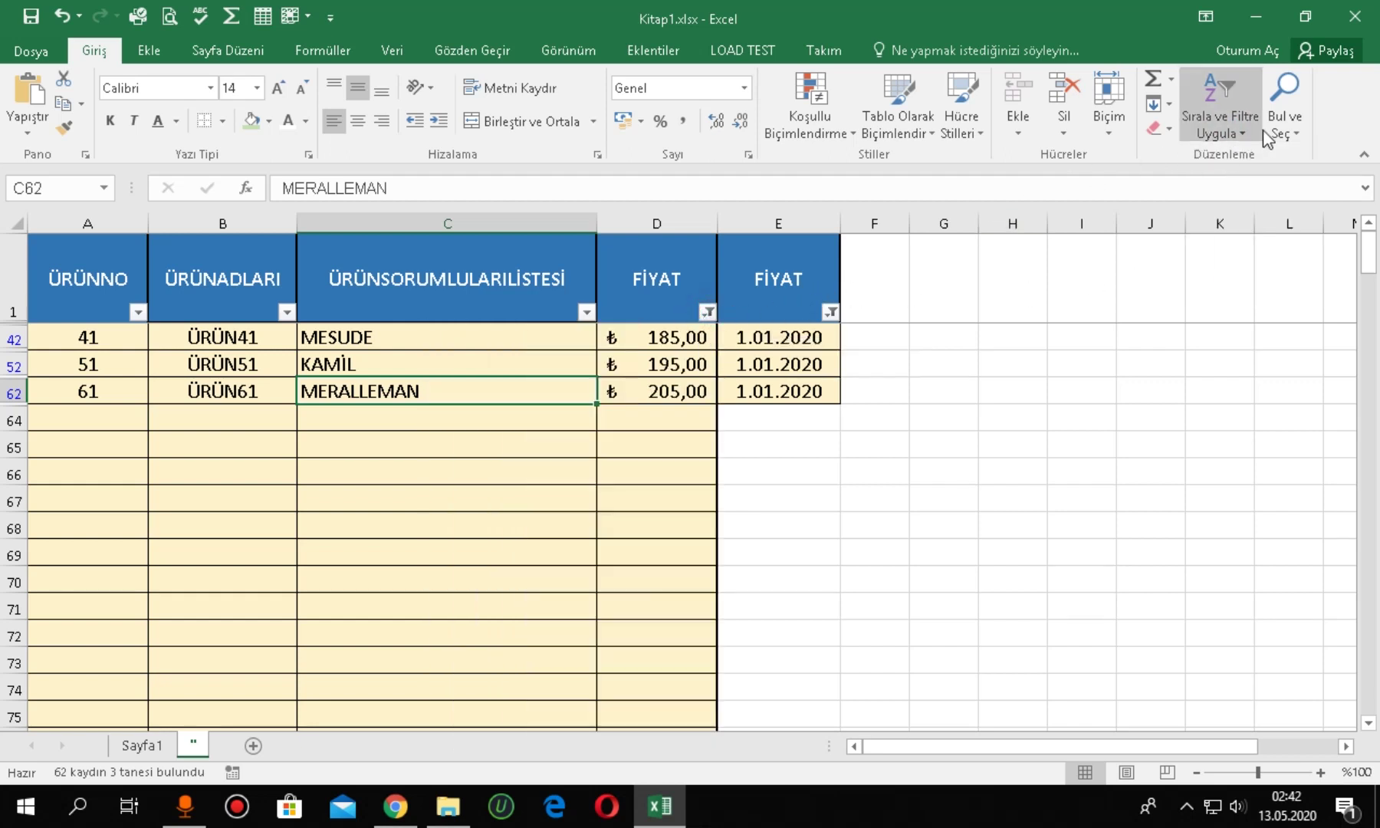
pyautogui.click(1240, 136)
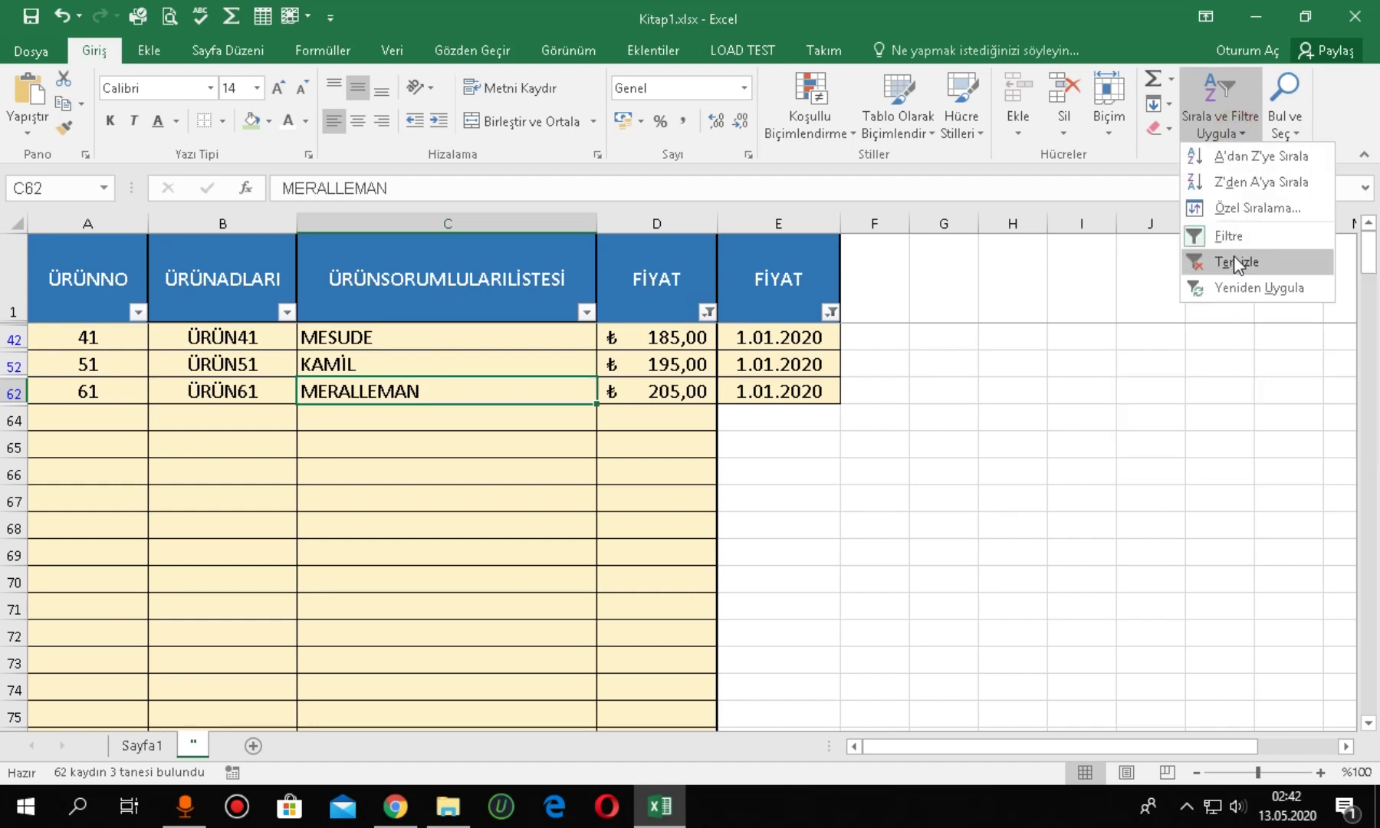
pyautogui.click(1234, 258)
# - Scroll through the unfiltered ÜRÜN1–ÜRÜN62 list, select header row A1:E1 and open Sırala ve Filtre Uygula
pyautogui.scroll(-3, 318, 360)
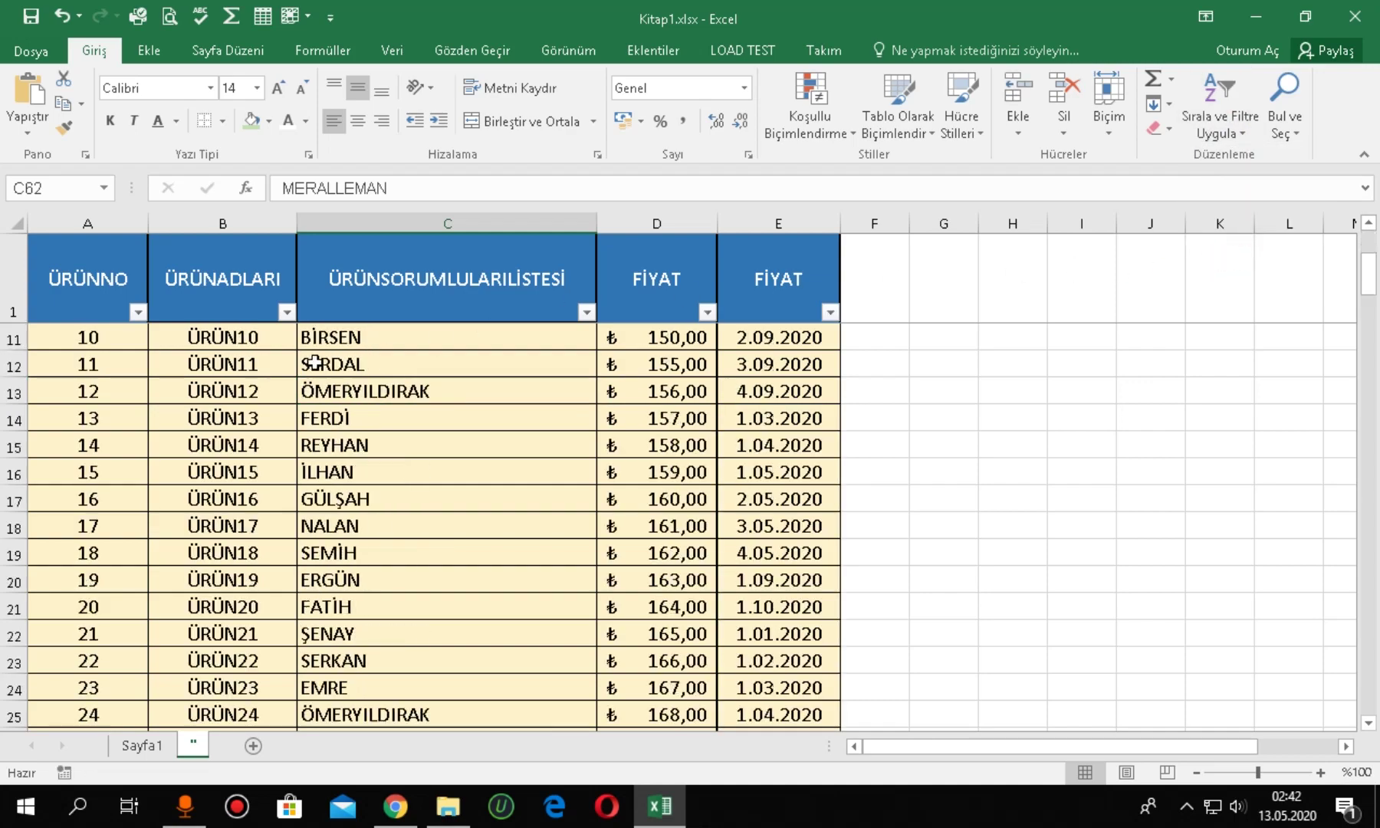
pyautogui.scroll(-7, 336, 349)
pyautogui.scroll(-5, 343, 354)
pyautogui.scroll(-7, 342, 355)
pyautogui.scroll(6, 345, 346)
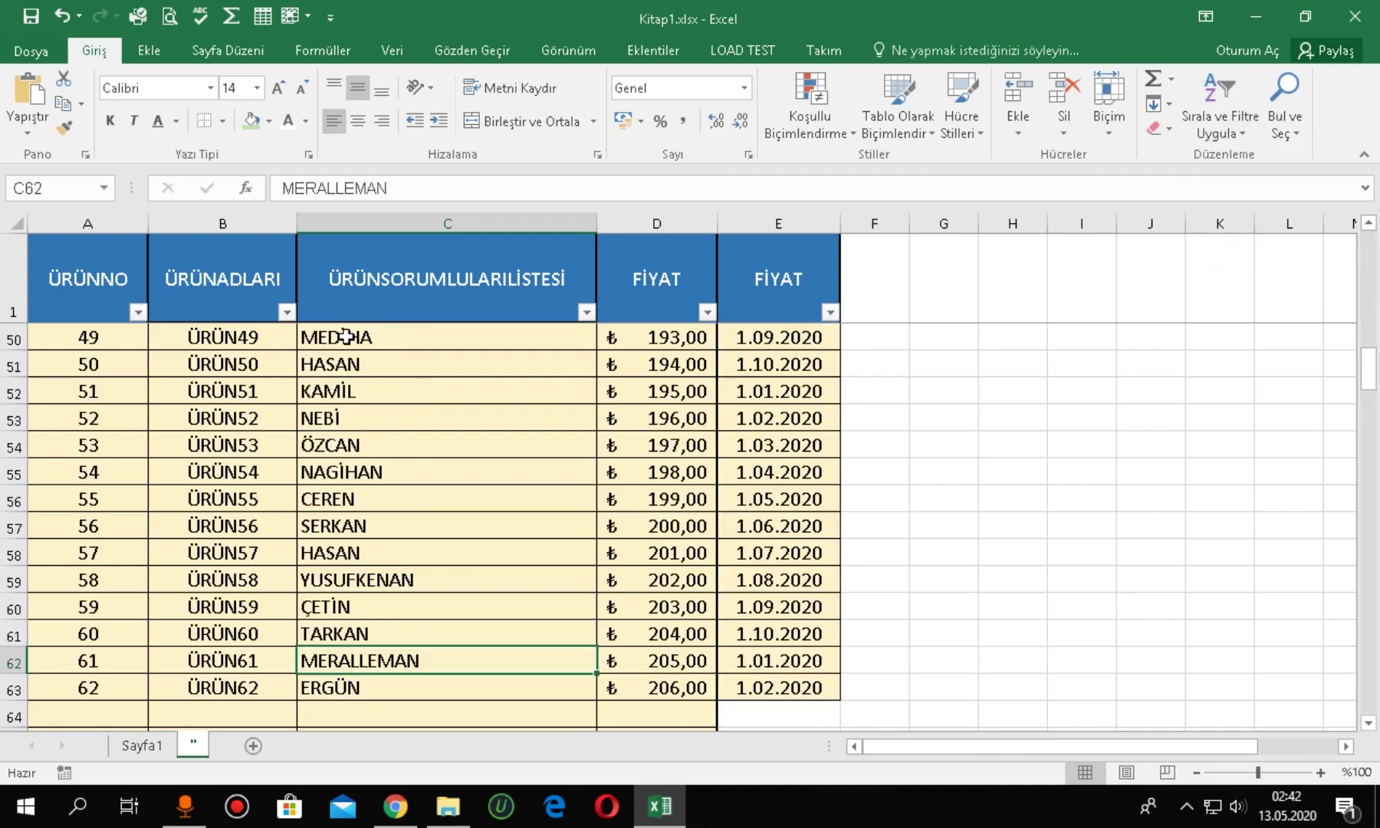
pyautogui.scroll(6, 337, 337)
pyautogui.scroll(7, 314, 314)
pyautogui.scroll(3, 314, 315)
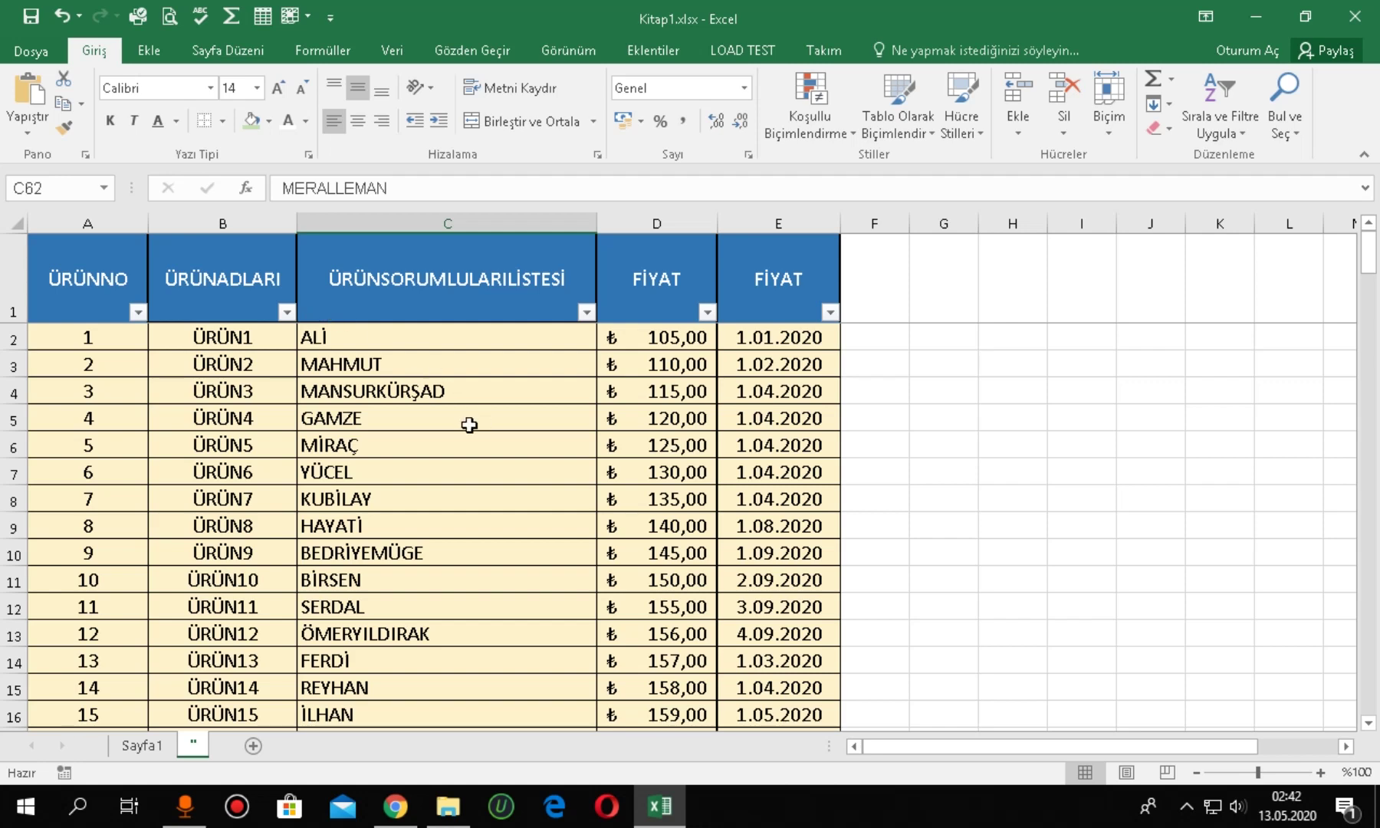
pyautogui.moveTo(75, 257)
pyautogui.mouseDown()
pyautogui.moveTo(291, 245)
pyautogui.moveTo(758, 265)
pyautogui.mouseUp()
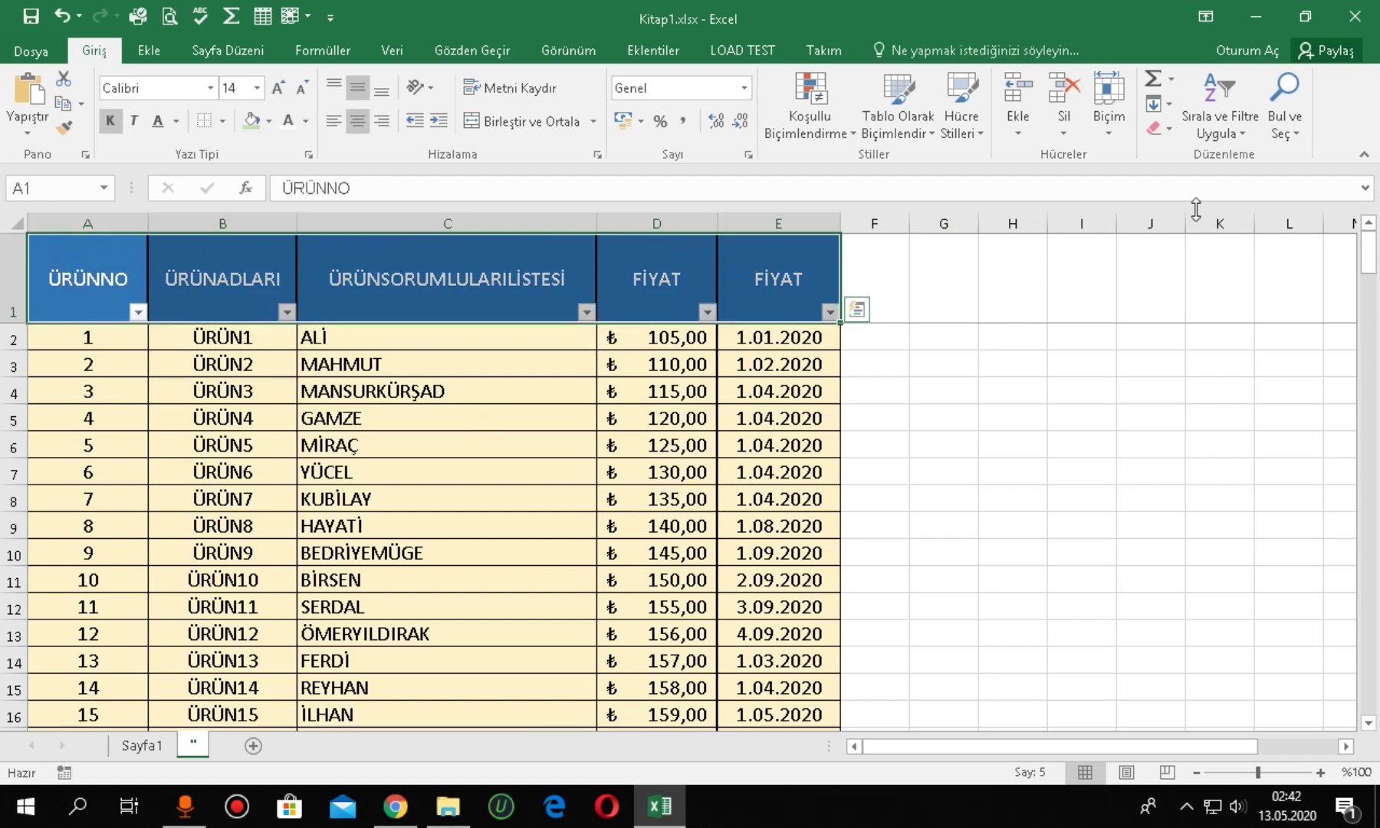
pyautogui.click(1239, 135)
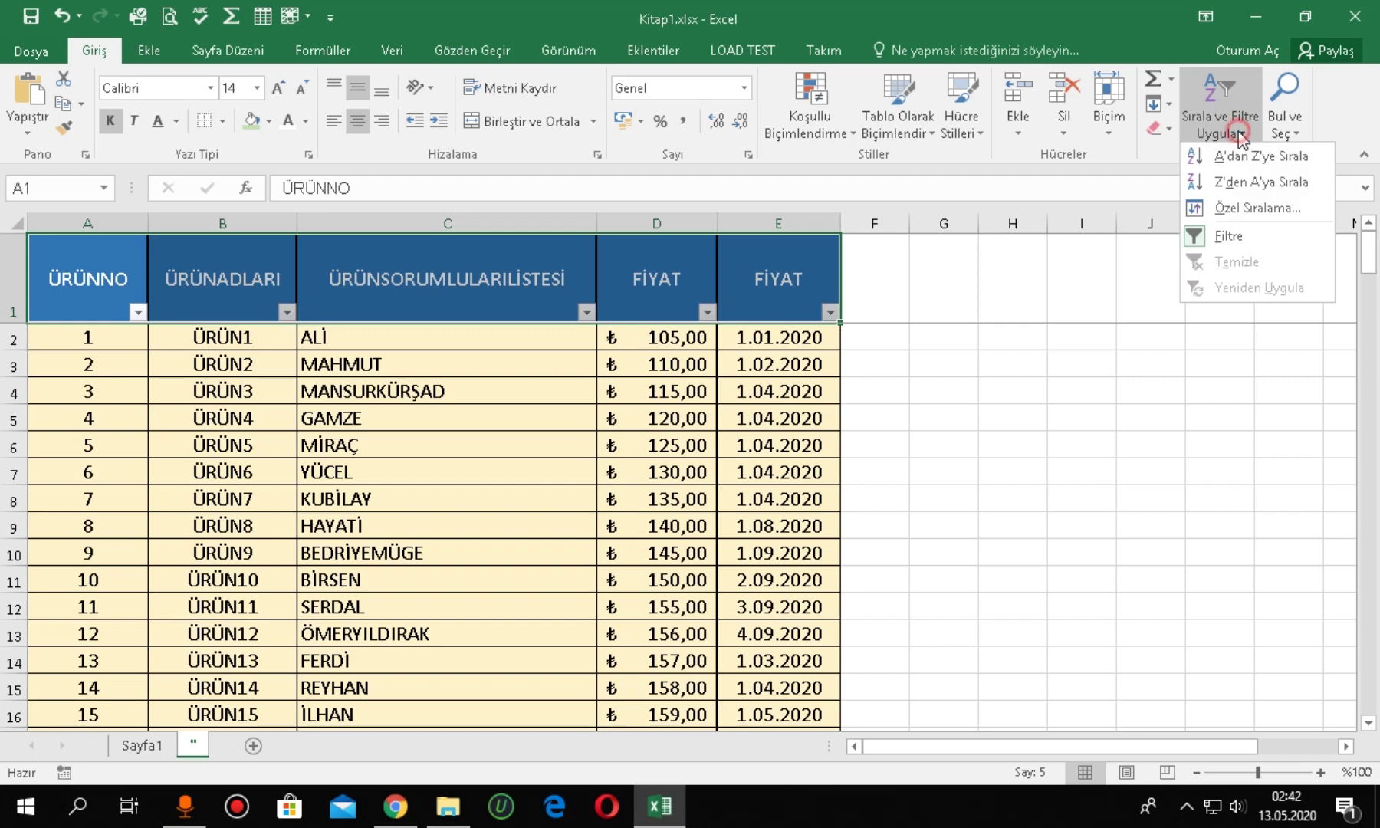
# - Turn AutoFilter off, then reselect header row A1:E1 and switch filtering back on
pyautogui.click(1225, 237)
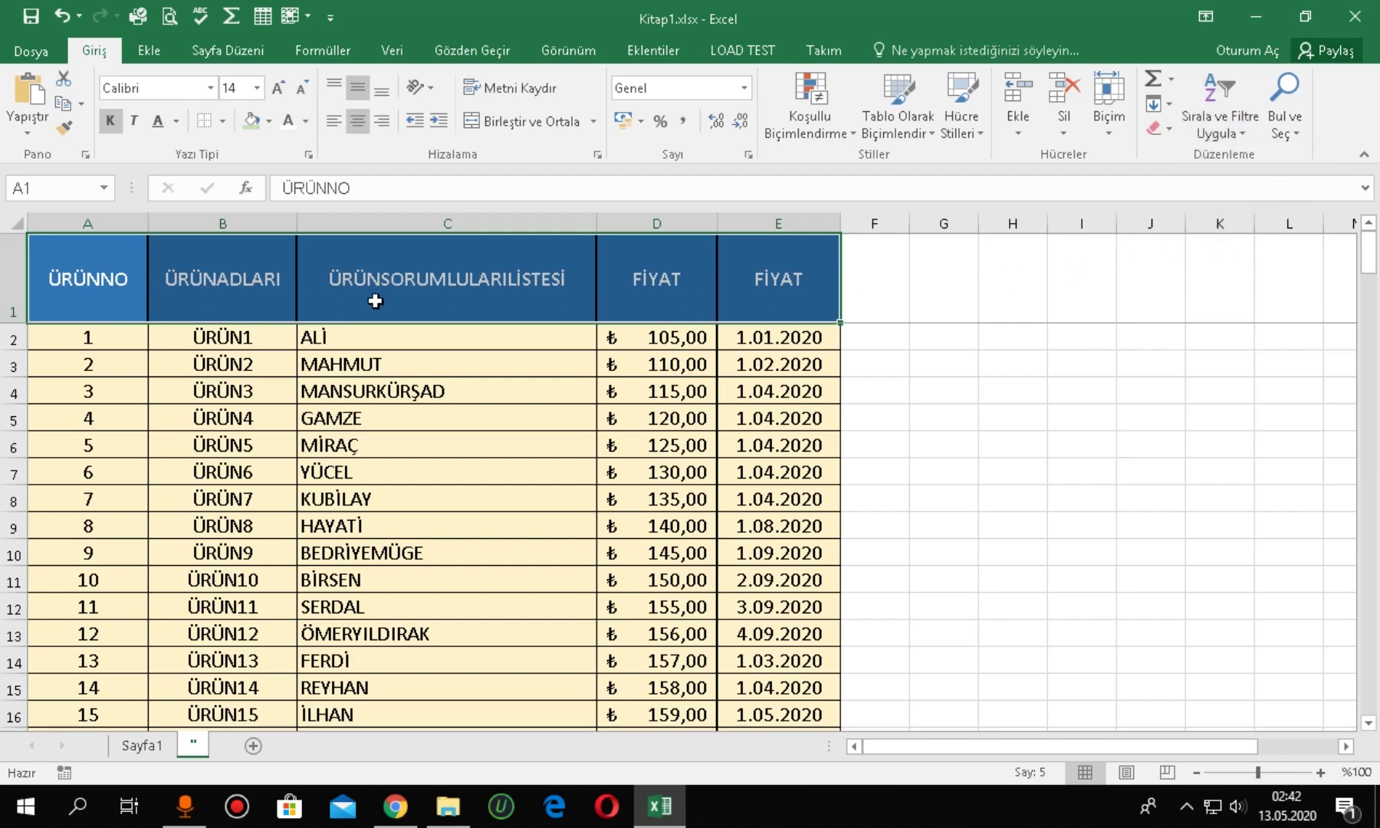
pyautogui.click(417, 460)
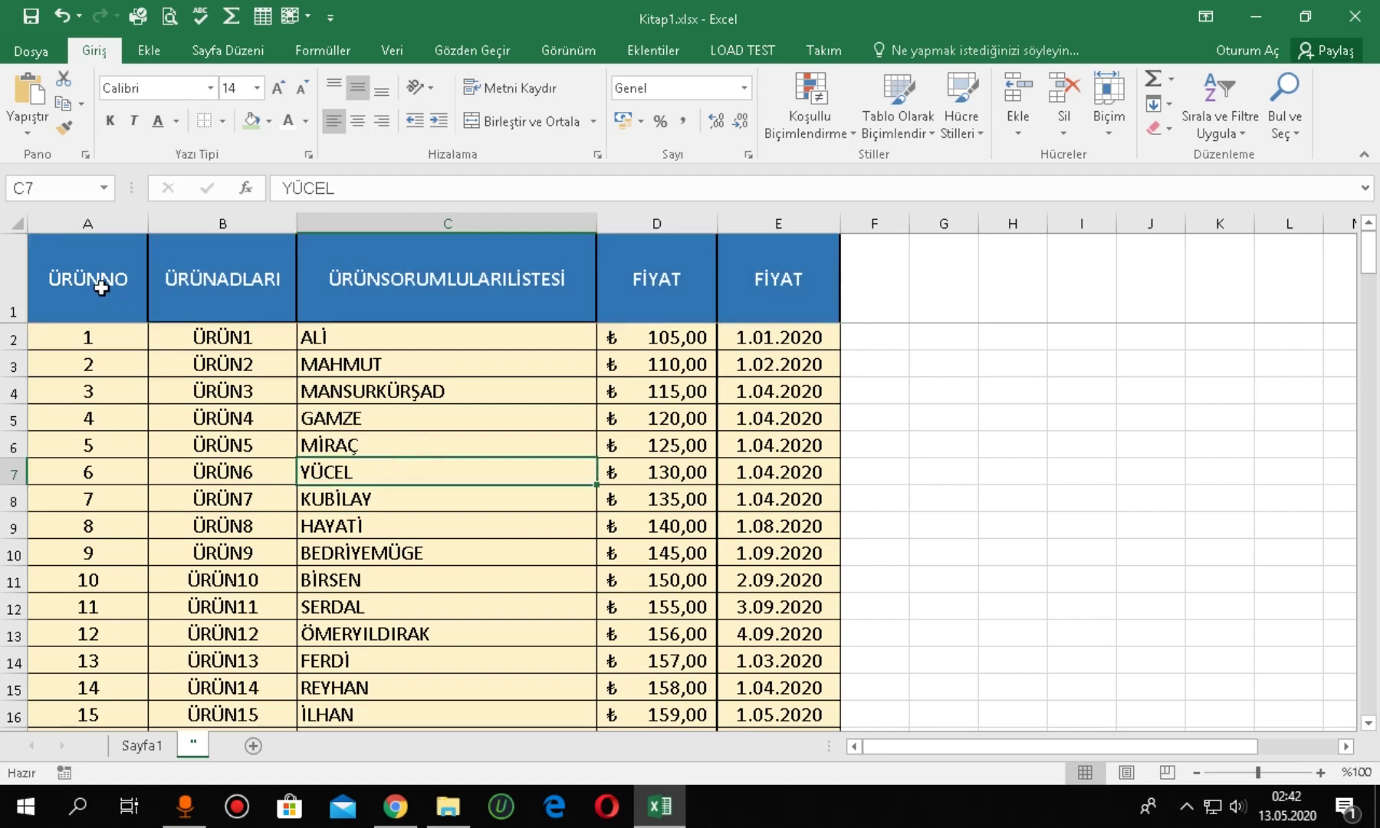
pyautogui.moveTo(100, 287); pyautogui.dragTo(763, 282)
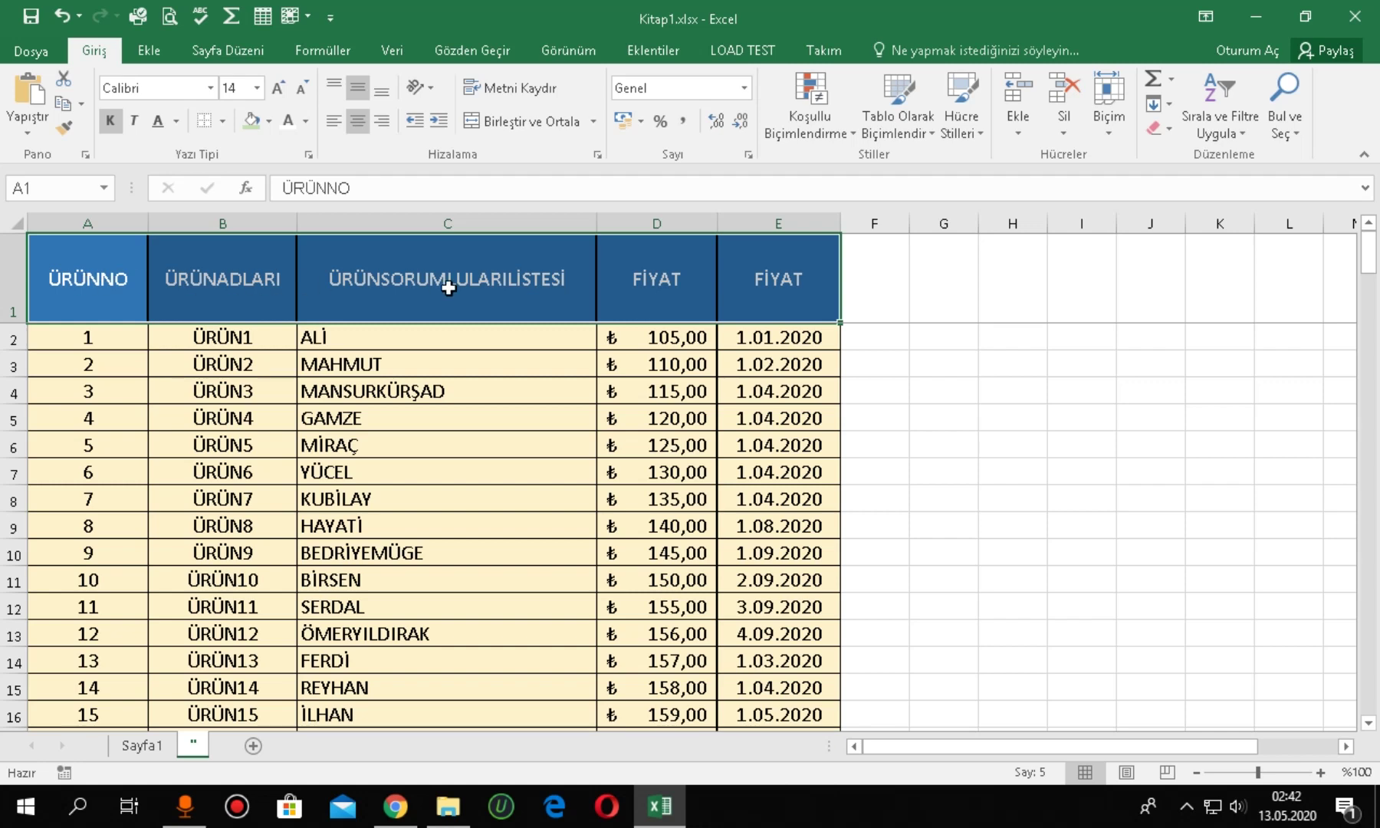
pyautogui.click(83, 282)
pyautogui.click(199, 282)
pyautogui.click(399, 284)
pyautogui.click(669, 295)
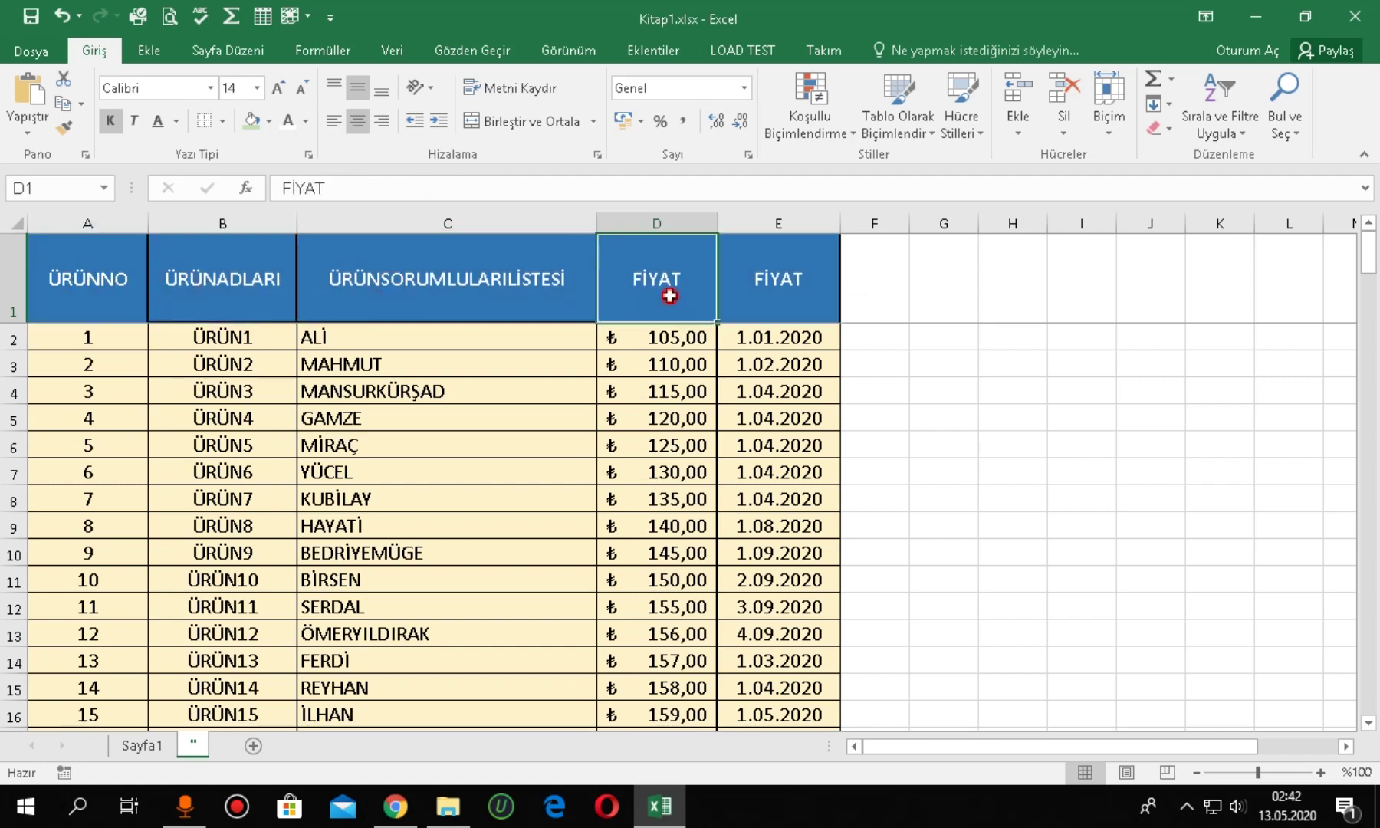
pyautogui.moveTo(88, 280); pyautogui.dragTo(781, 290)
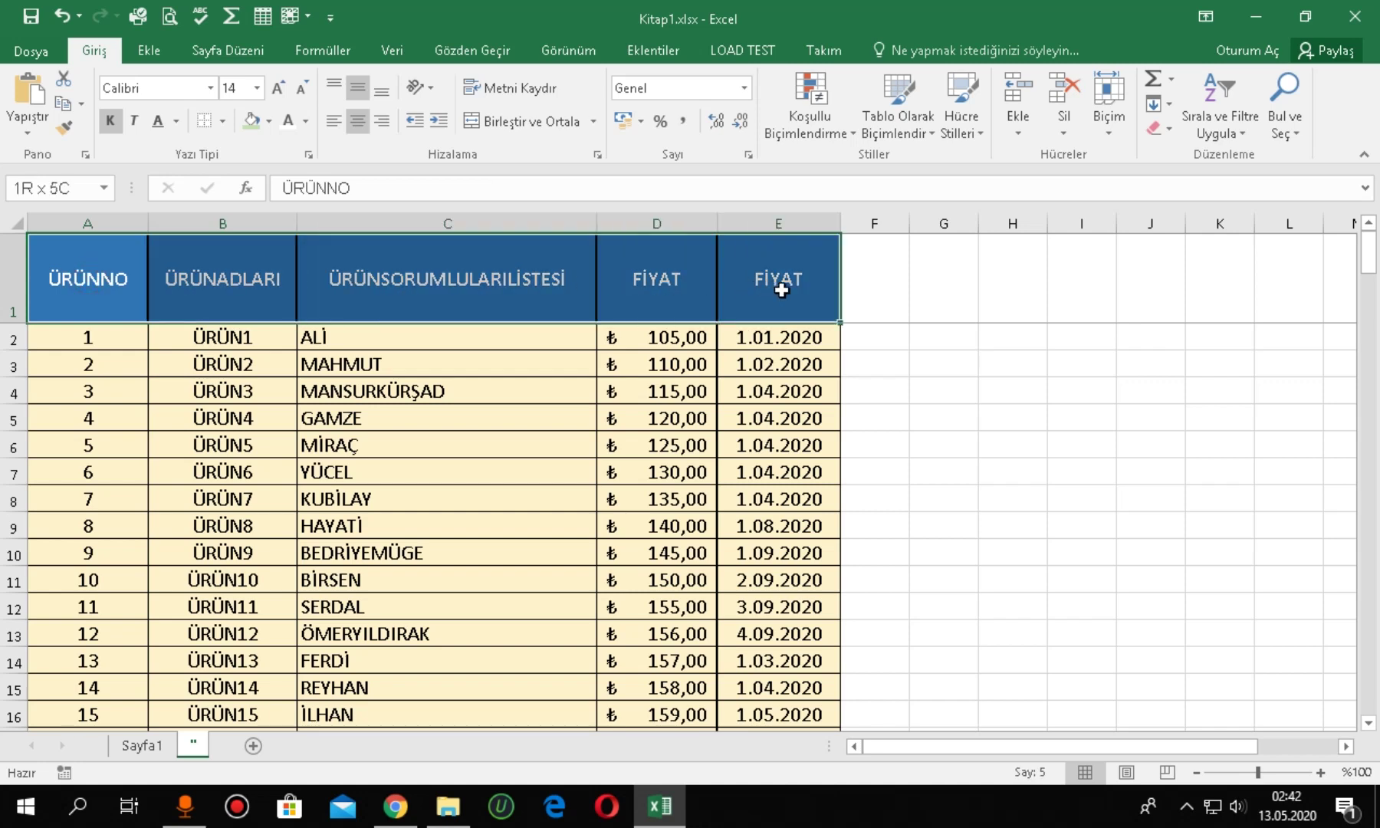
pyautogui.click(1223, 126)
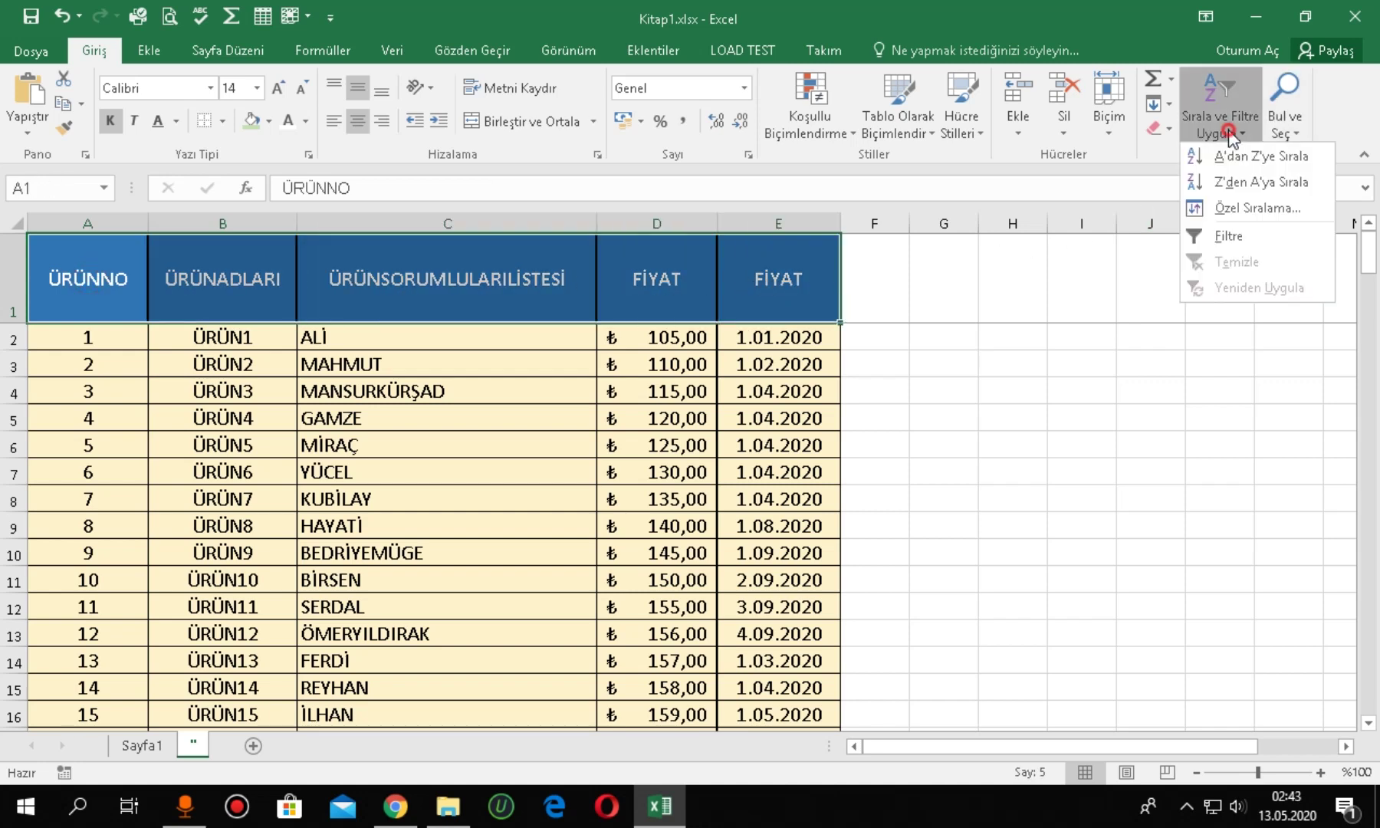
pyautogui.click(1224, 244)
# - Select header row A1:E1 again and turn Filtre off for good
pyautogui.click(411, 336)
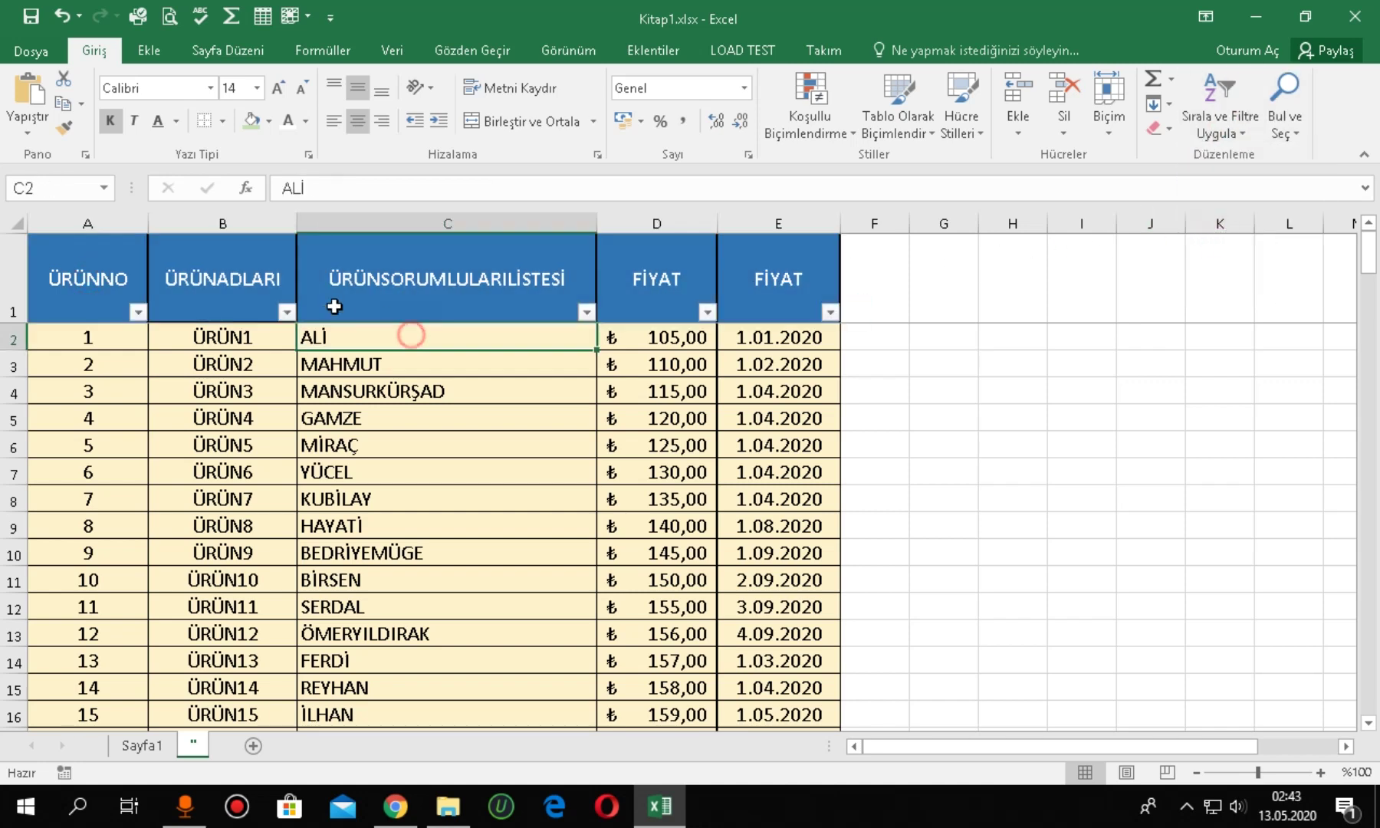
pyautogui.moveTo(91, 276); pyautogui.dragTo(778, 284)
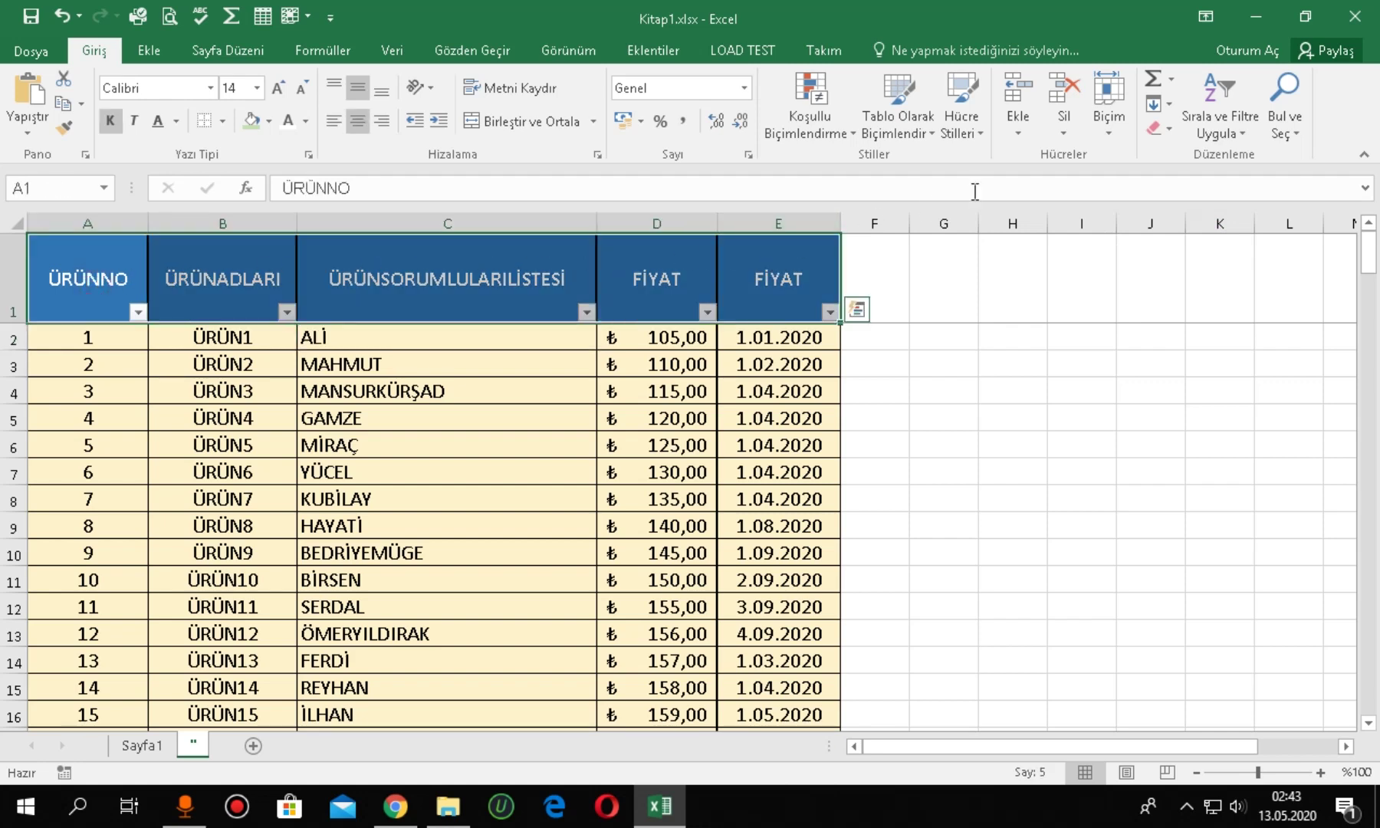
pyautogui.click(1237, 134)
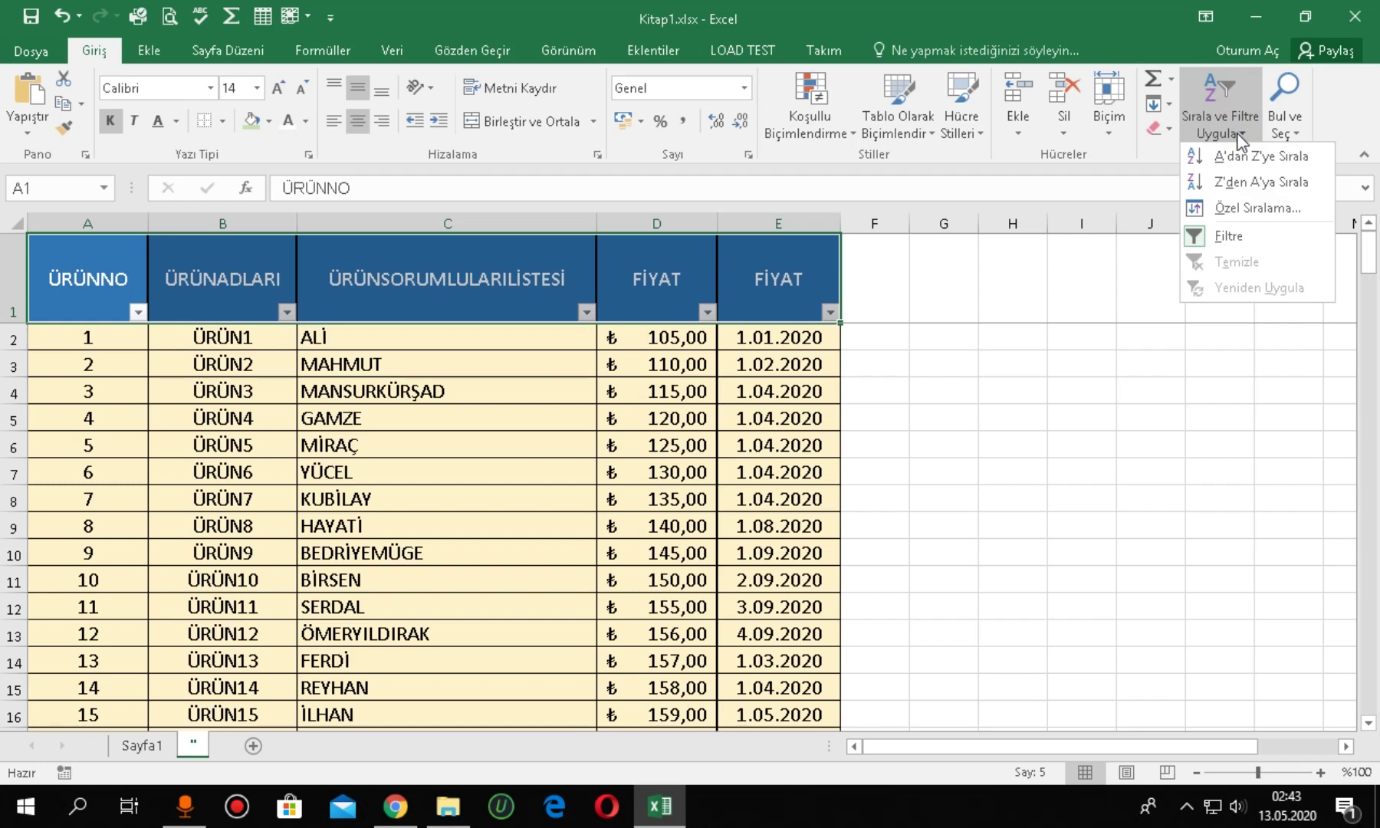
pyautogui.click(1205, 233)
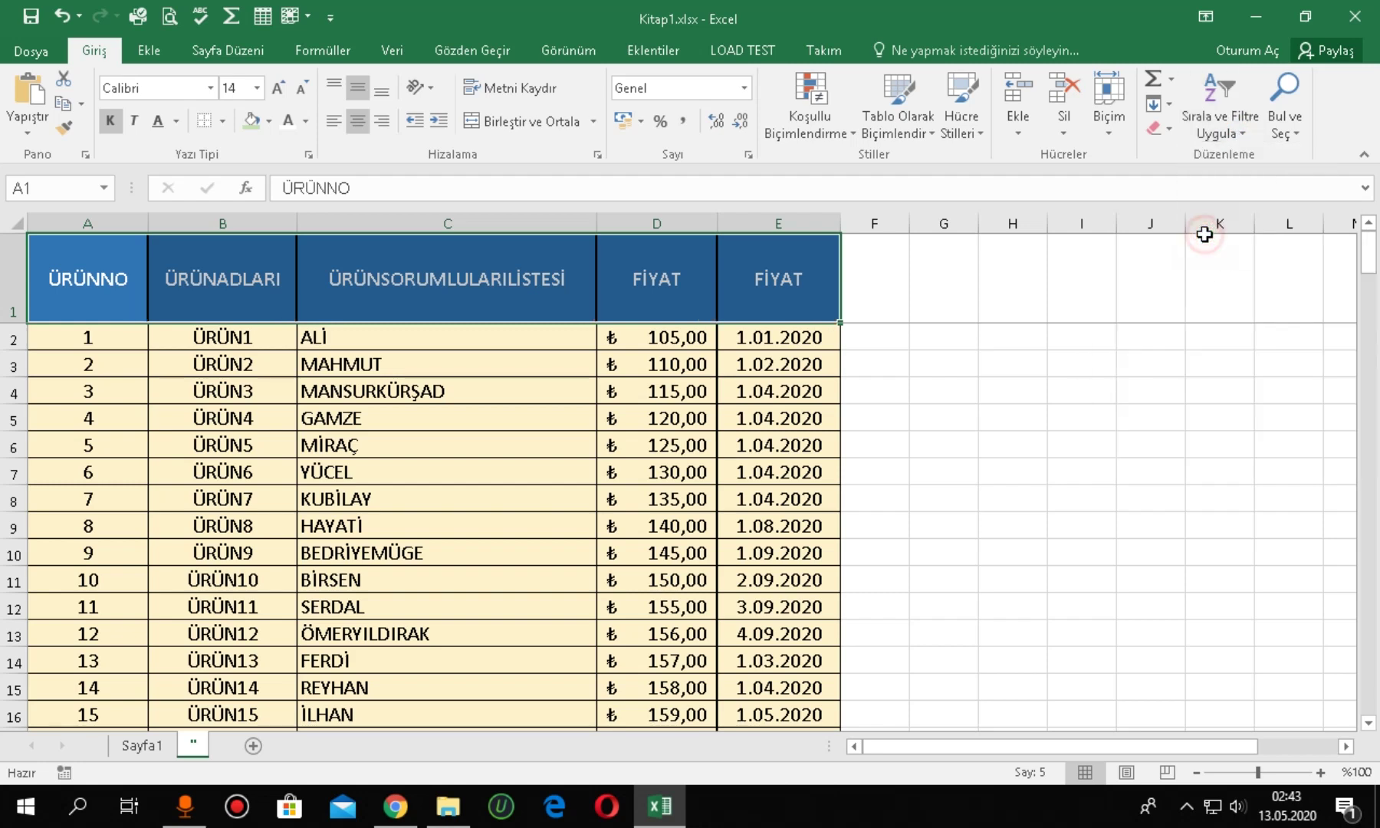
pyautogui.click(926, 337)
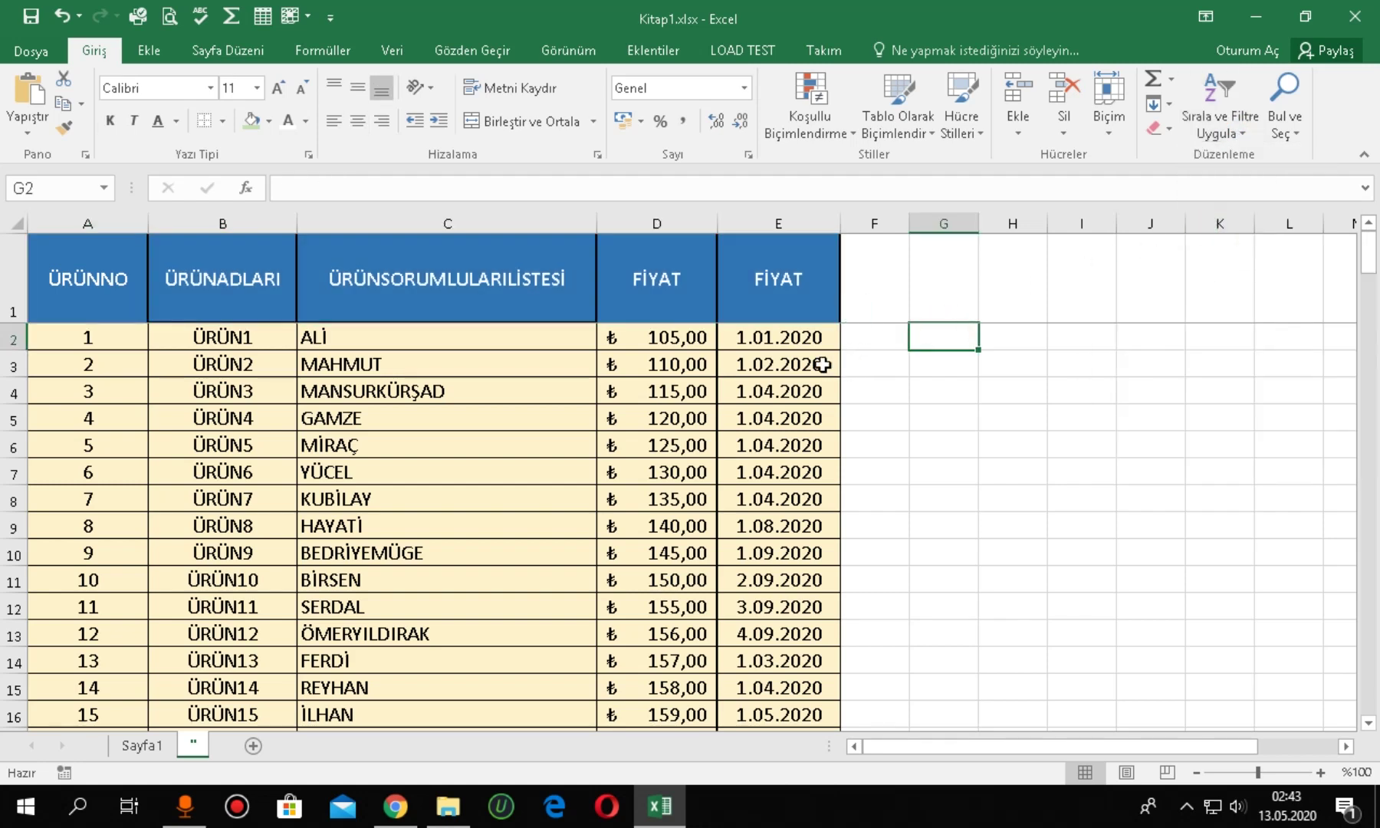